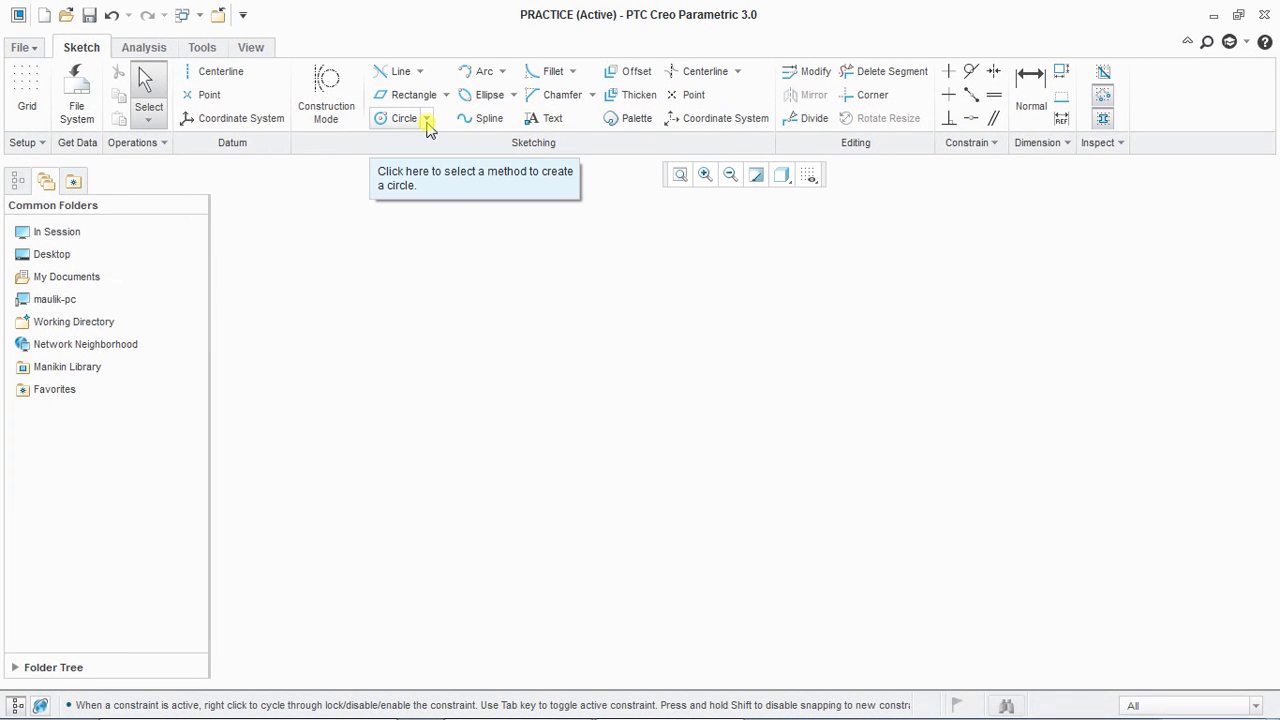
# - Sketch a centre-and-point circle in the middle of the empty sketch
pyautogui.click(427, 120)
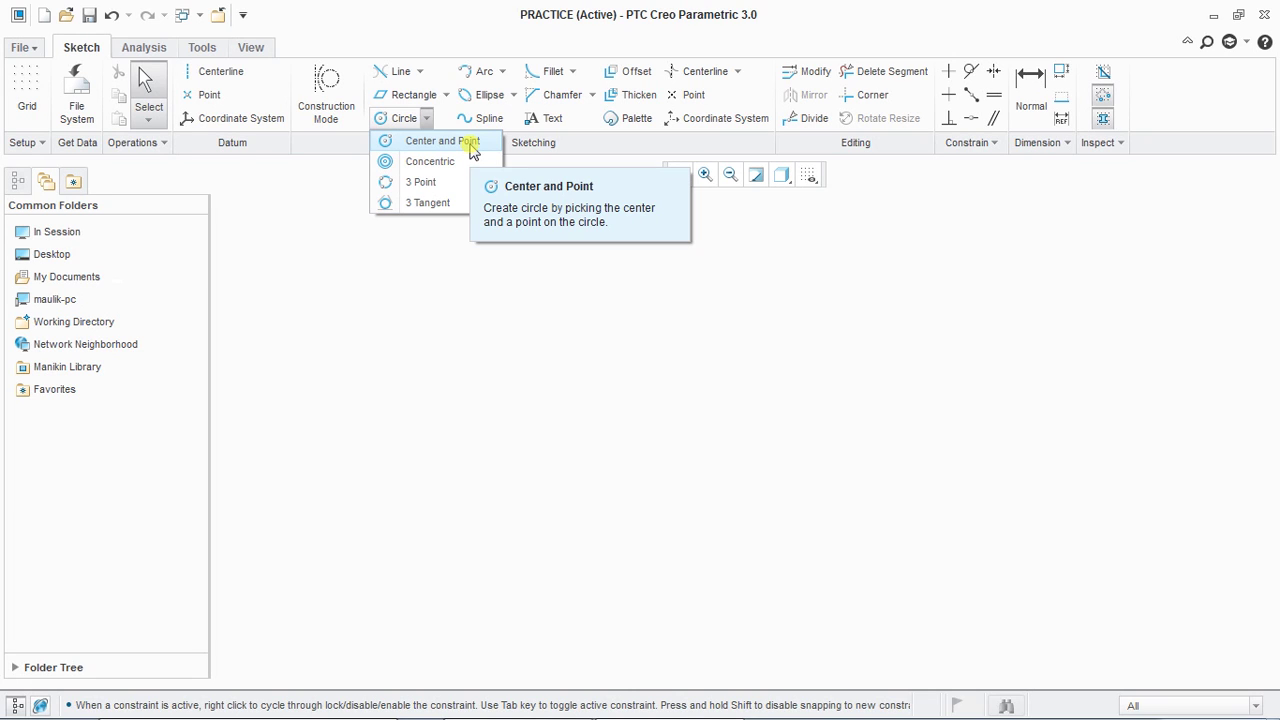
pyautogui.click(471, 145)
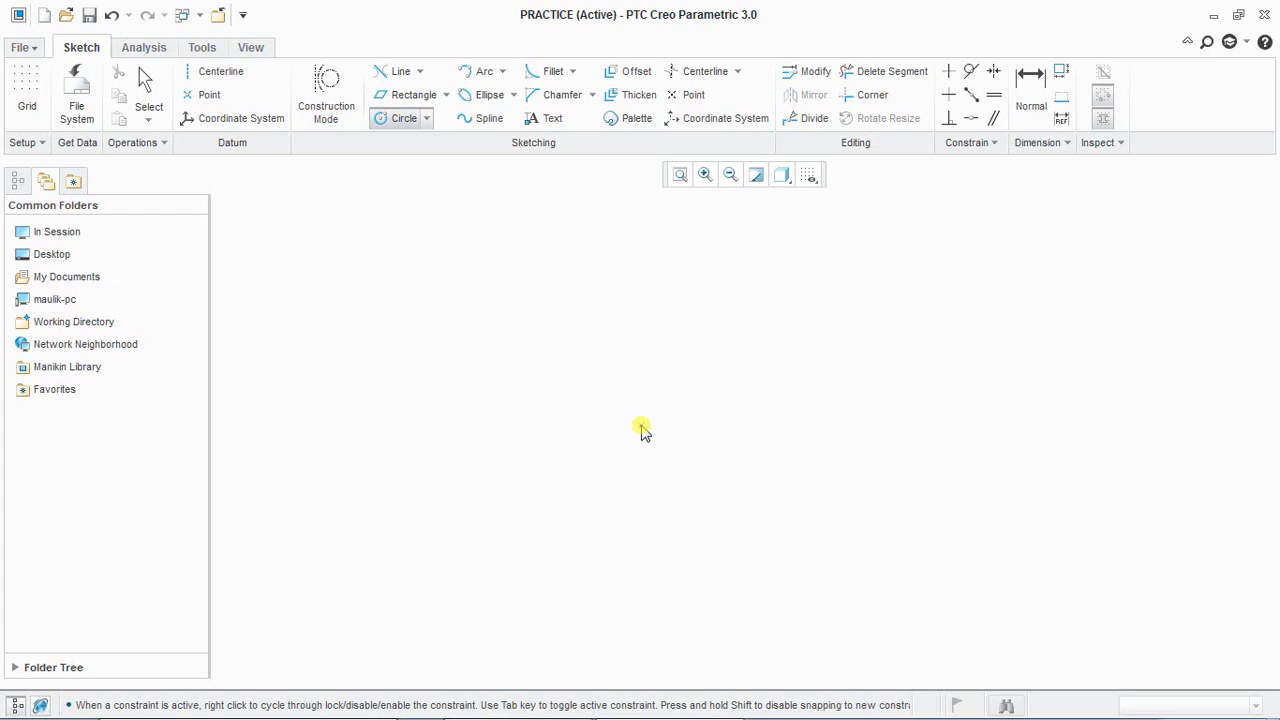
pyautogui.click(640, 427)
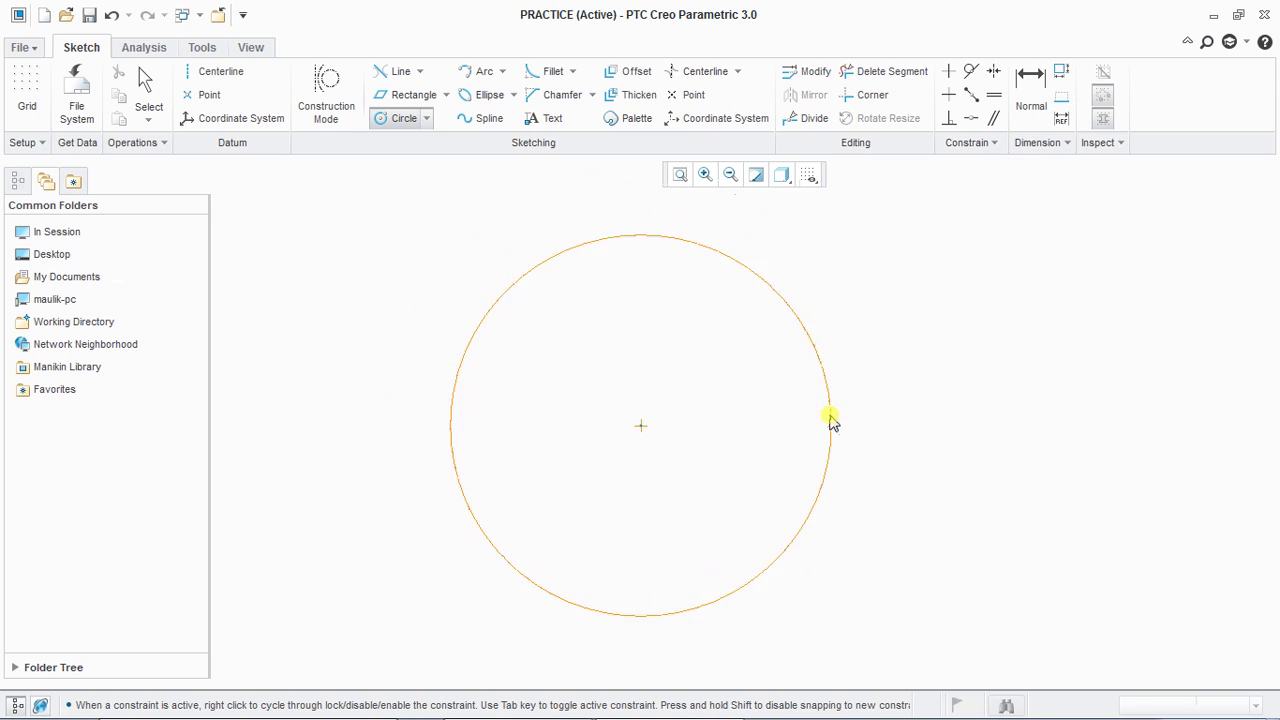
pyautogui.click(746, 403)
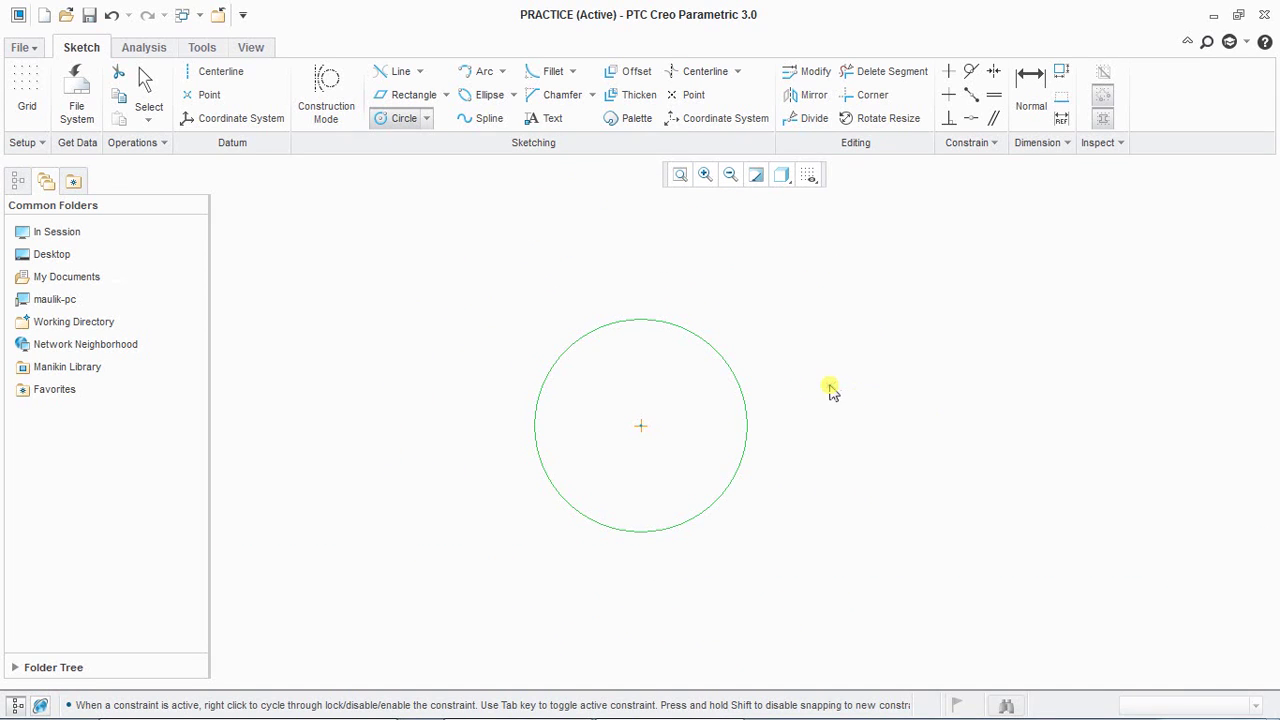
# - Add a series of concentric circles inside and outside the first circle using the Concentric circle type
pyautogui.click(427, 119)
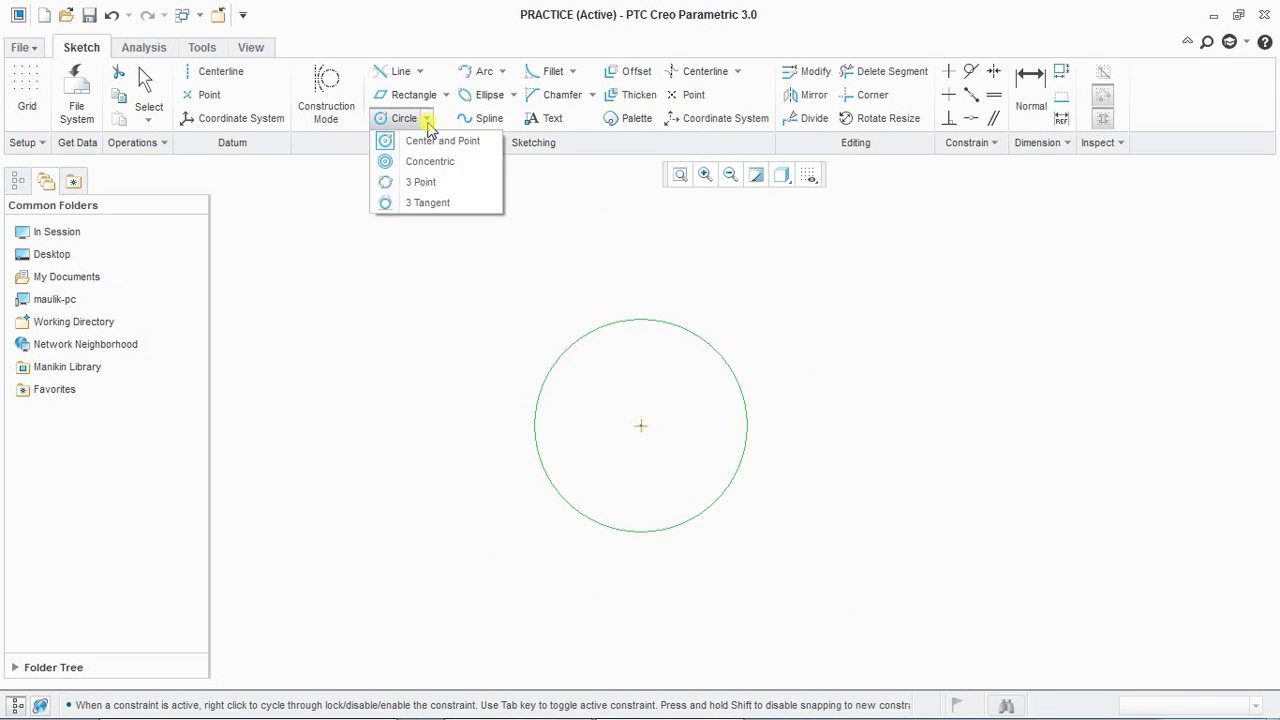
pyautogui.click(437, 168)
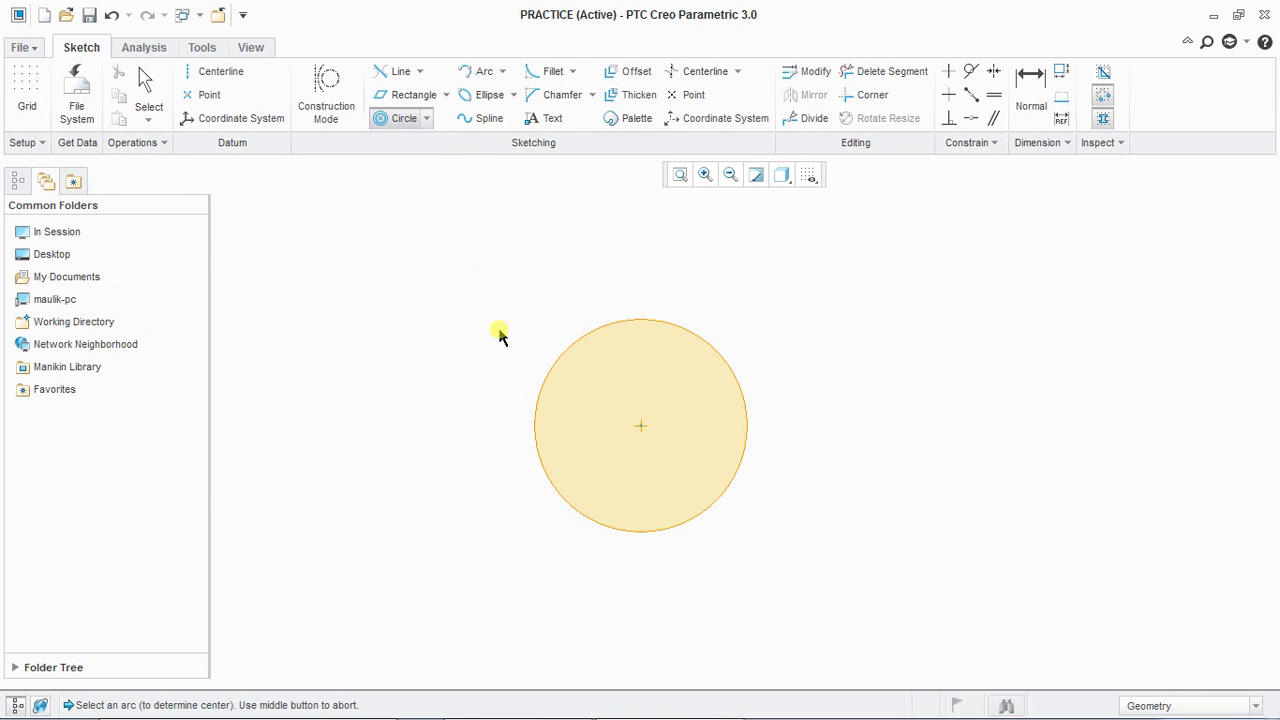
pyautogui.click(665, 330)
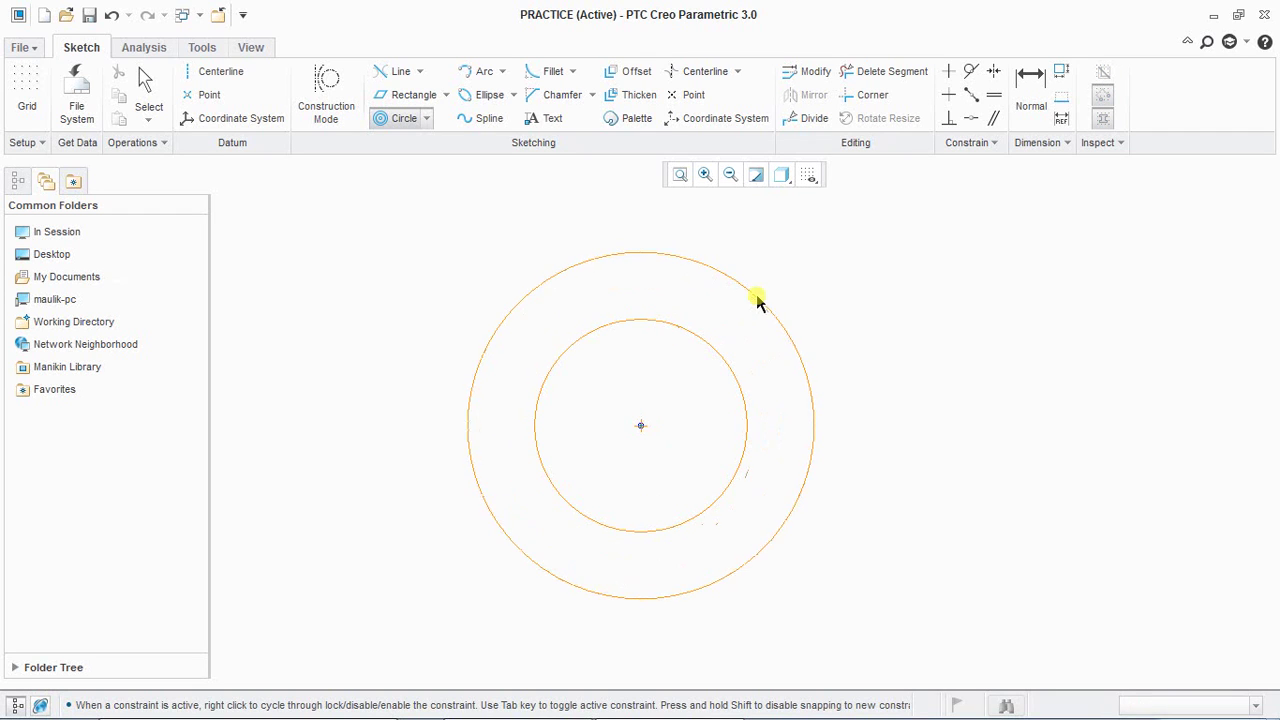
pyautogui.click(755, 298)
pyautogui.click(723, 325)
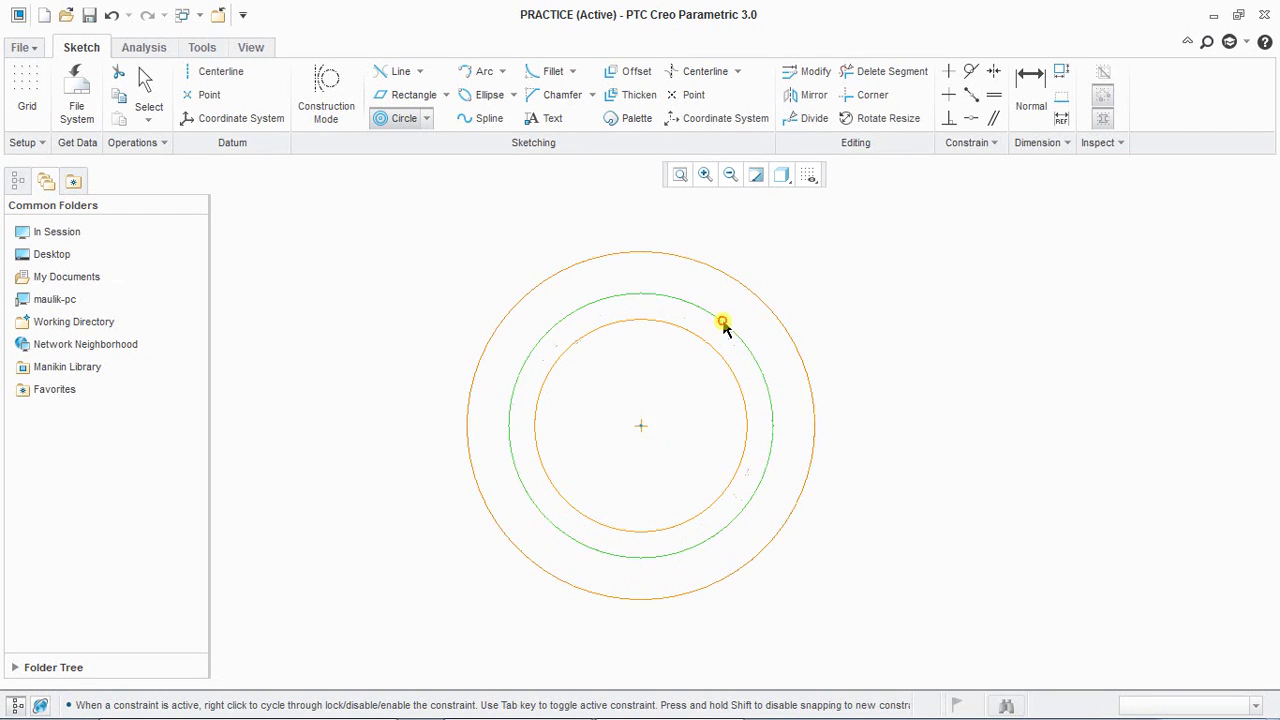
pyautogui.click(637, 352)
pyautogui.click(624, 390)
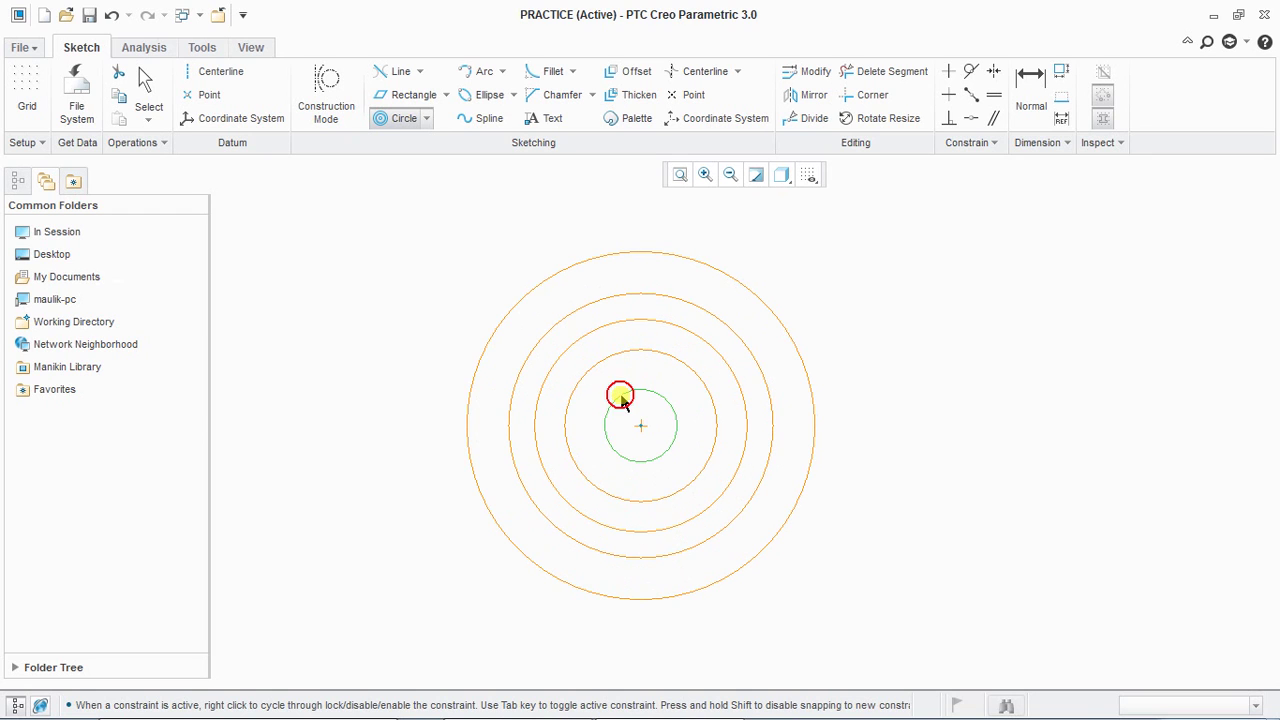
pyautogui.click(520, 324)
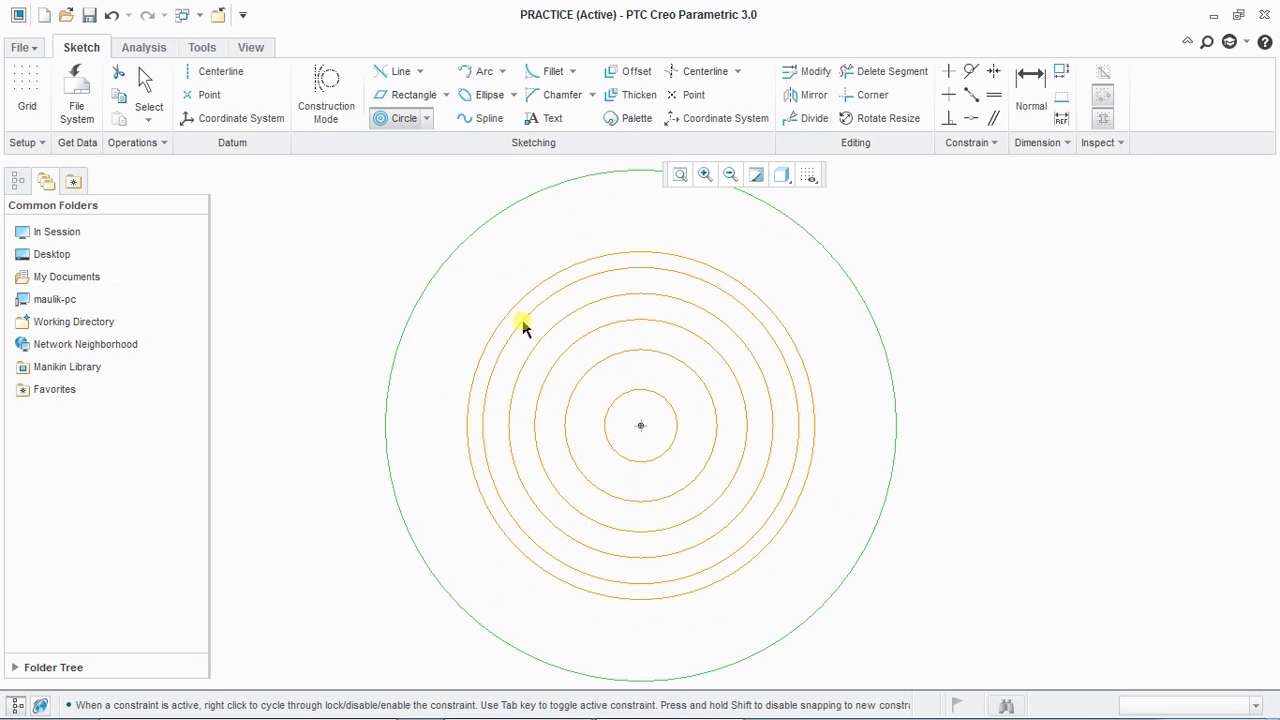
pyautogui.click(486, 300)
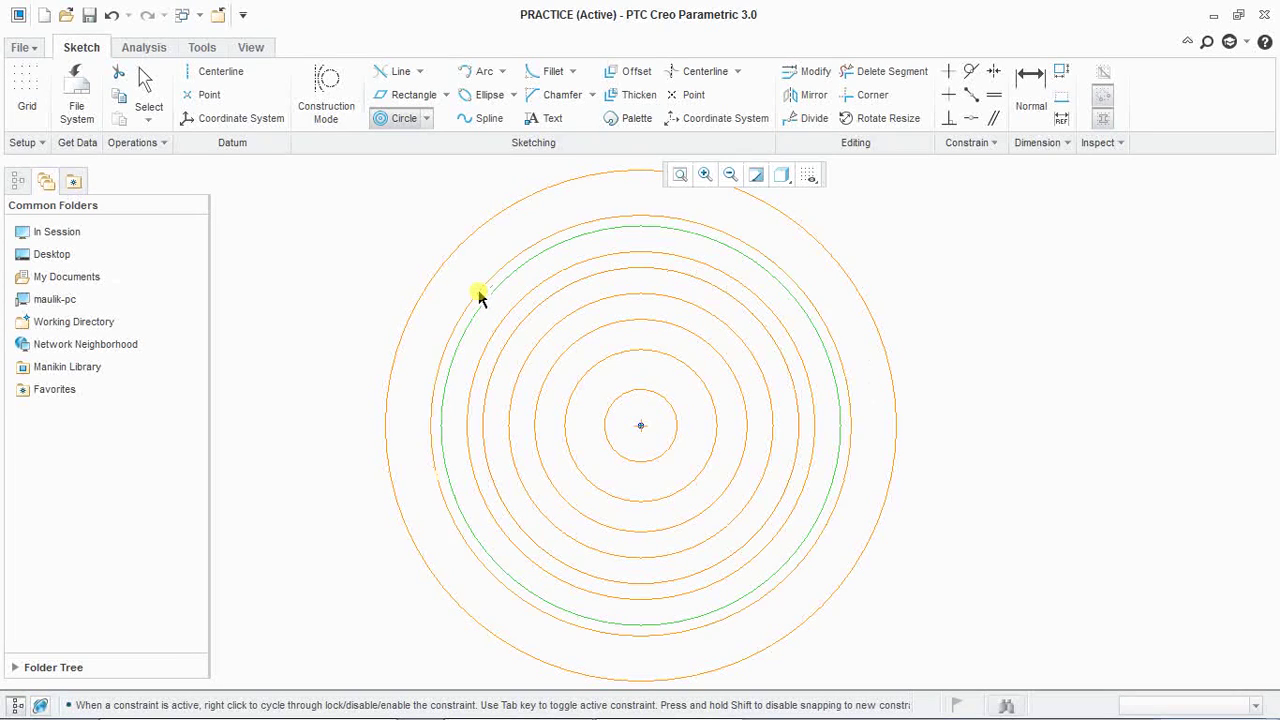
pyautogui.click(478, 294)
pyautogui.click(462, 283)
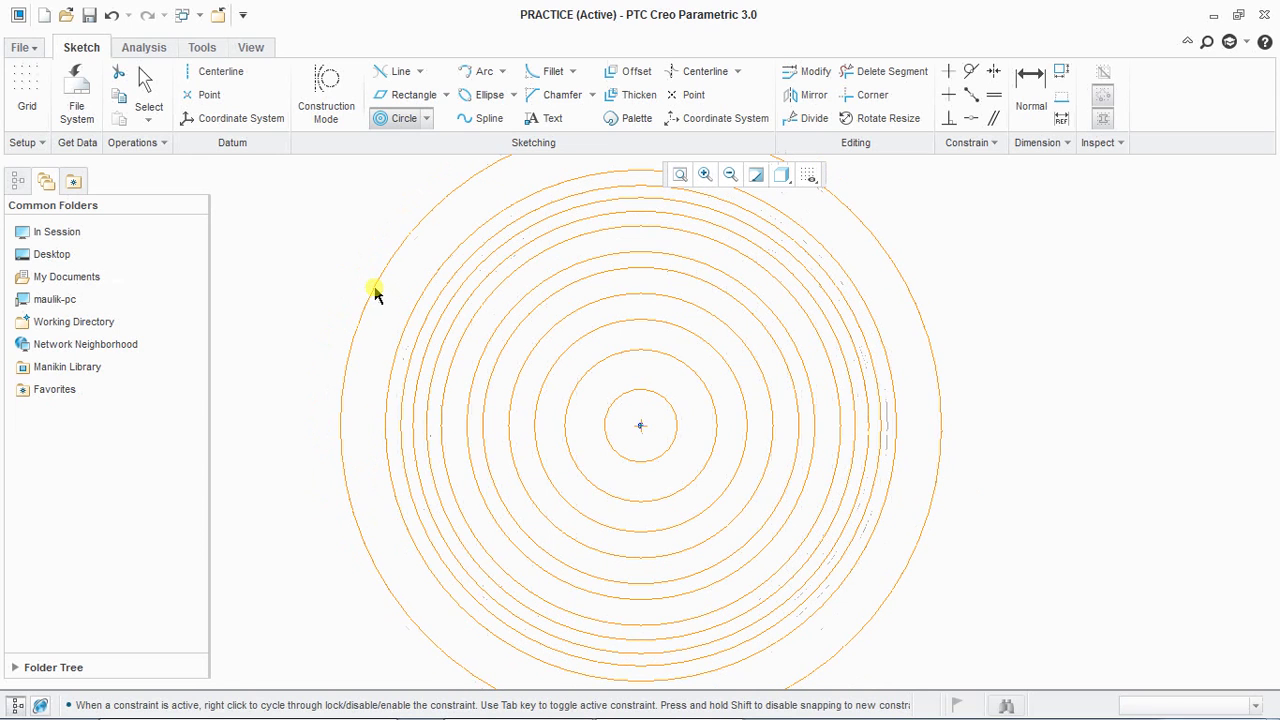
pyautogui.middleClick(373, 291)
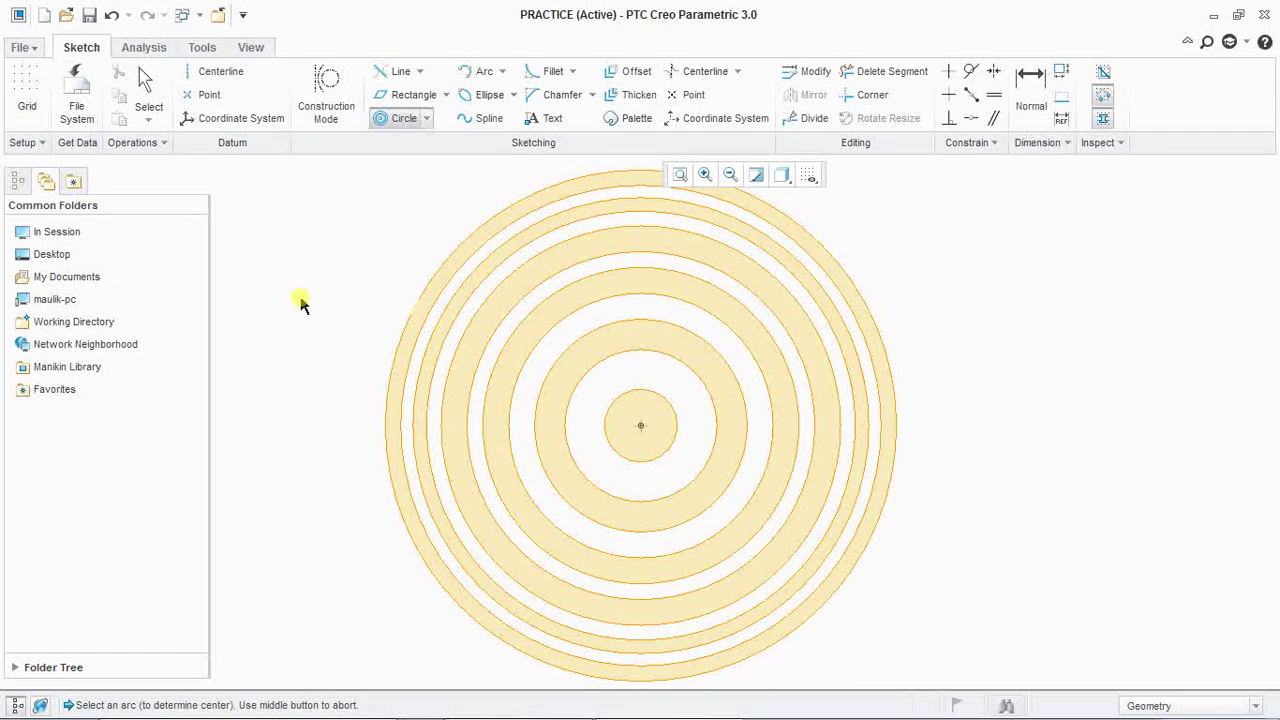
# - Add more concentric circles around the outermost ring and end the circle command
pyautogui.click(440, 272)
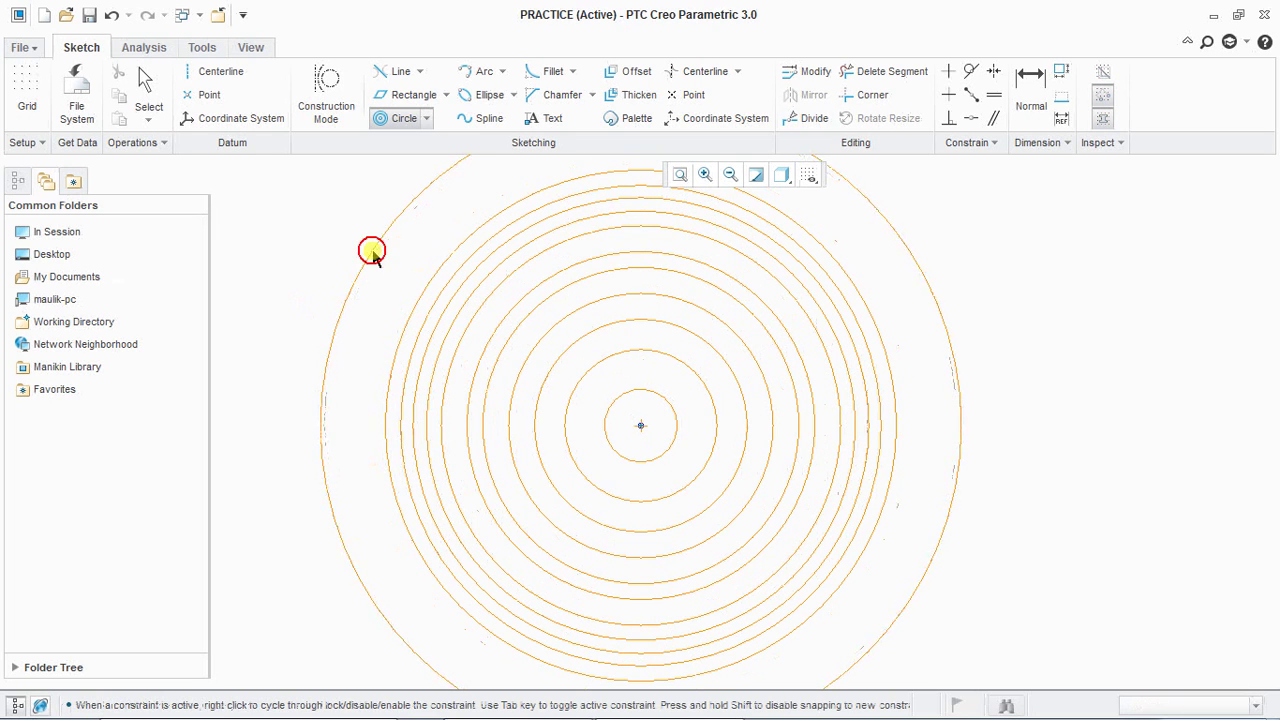
pyautogui.click(343, 257)
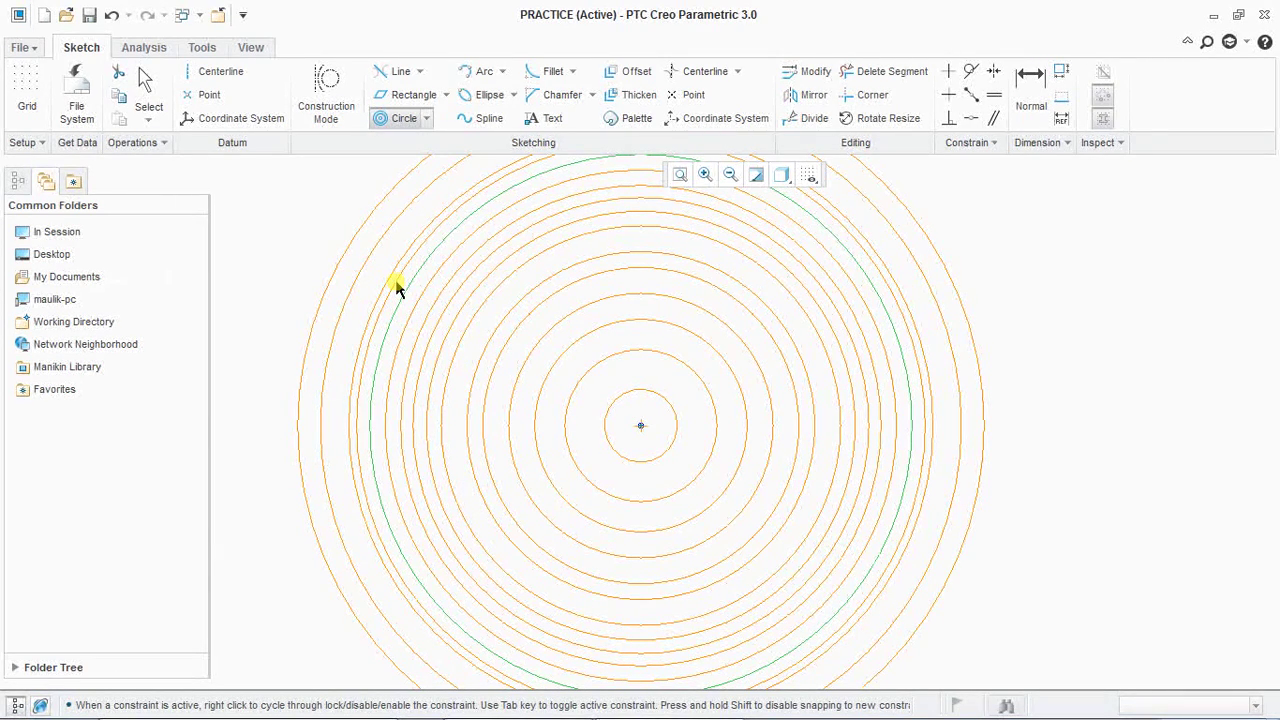
pyautogui.middleClick(389, 285)
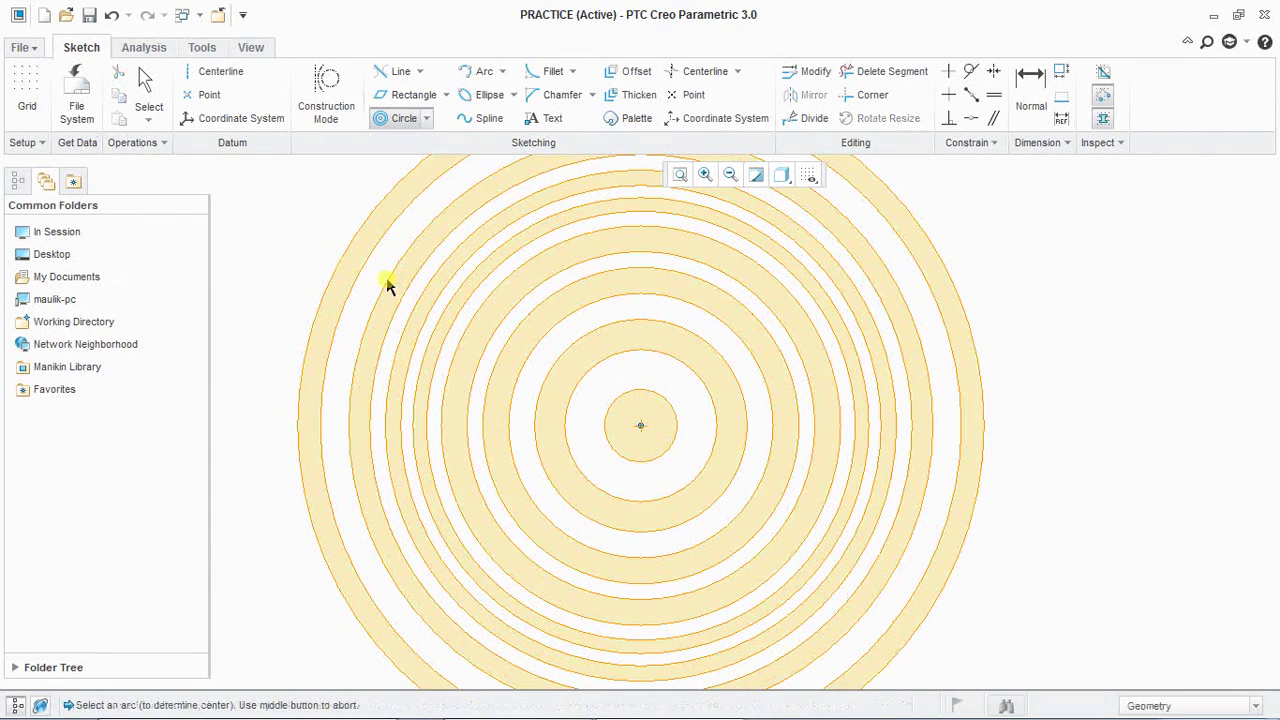
pyautogui.middleClick(298, 280)
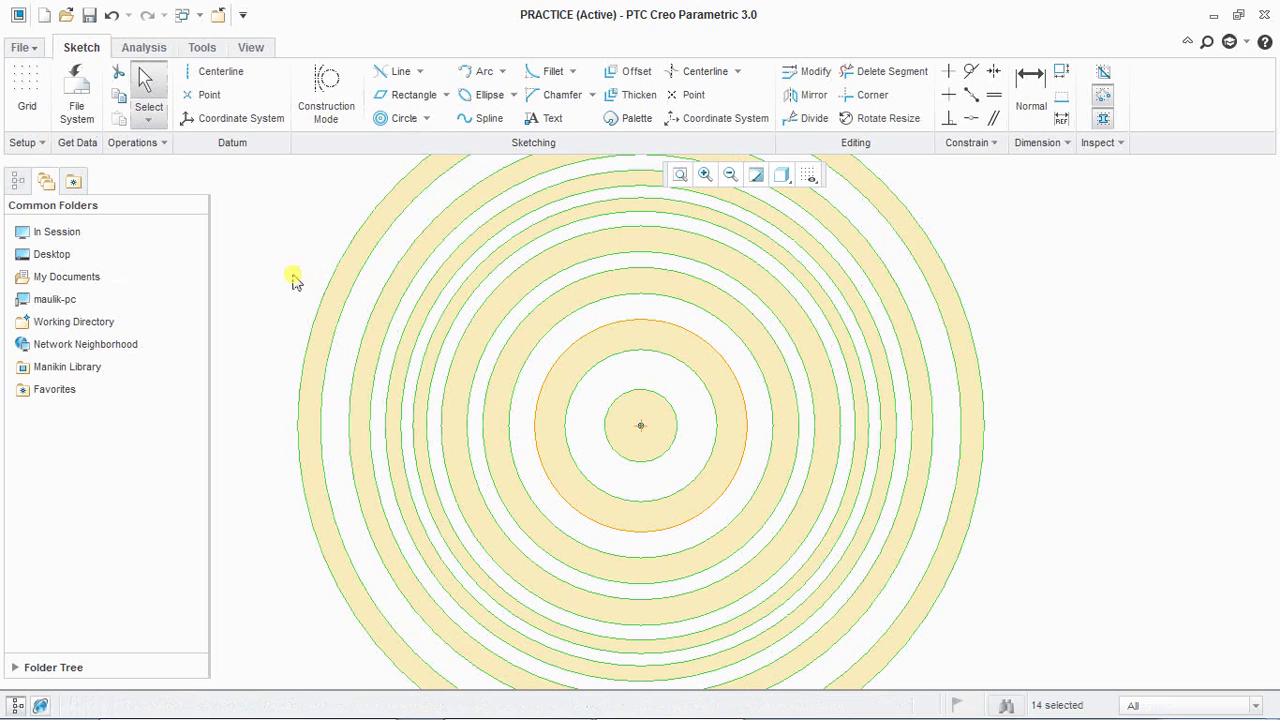
# - Delete all the concentric circles from the sketch
pyautogui.scroll(-5, 292, 277)
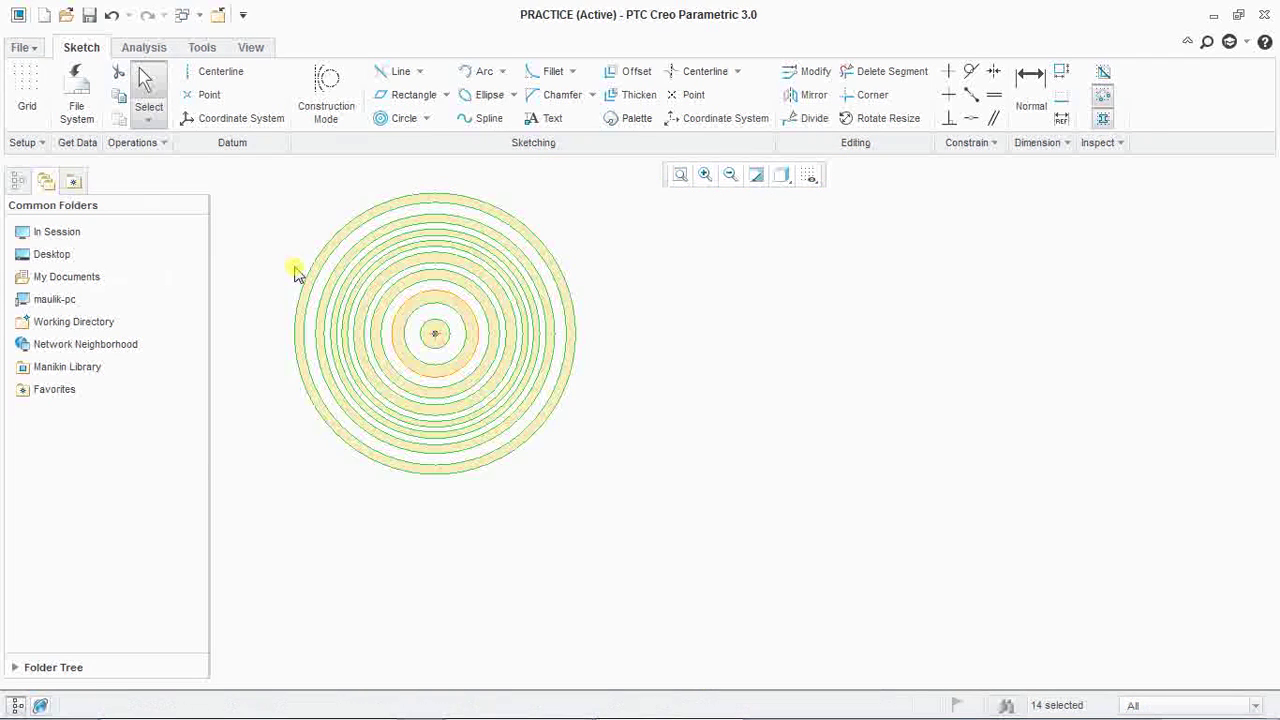
pyautogui.scroll(1, 253, 193)
pyautogui.moveTo(251, 189)
pyautogui.mouseDown()
pyautogui.moveTo(514, 380)
pyautogui.moveTo(580, 472)
pyautogui.mouseUp()
pyautogui.press('Delete')
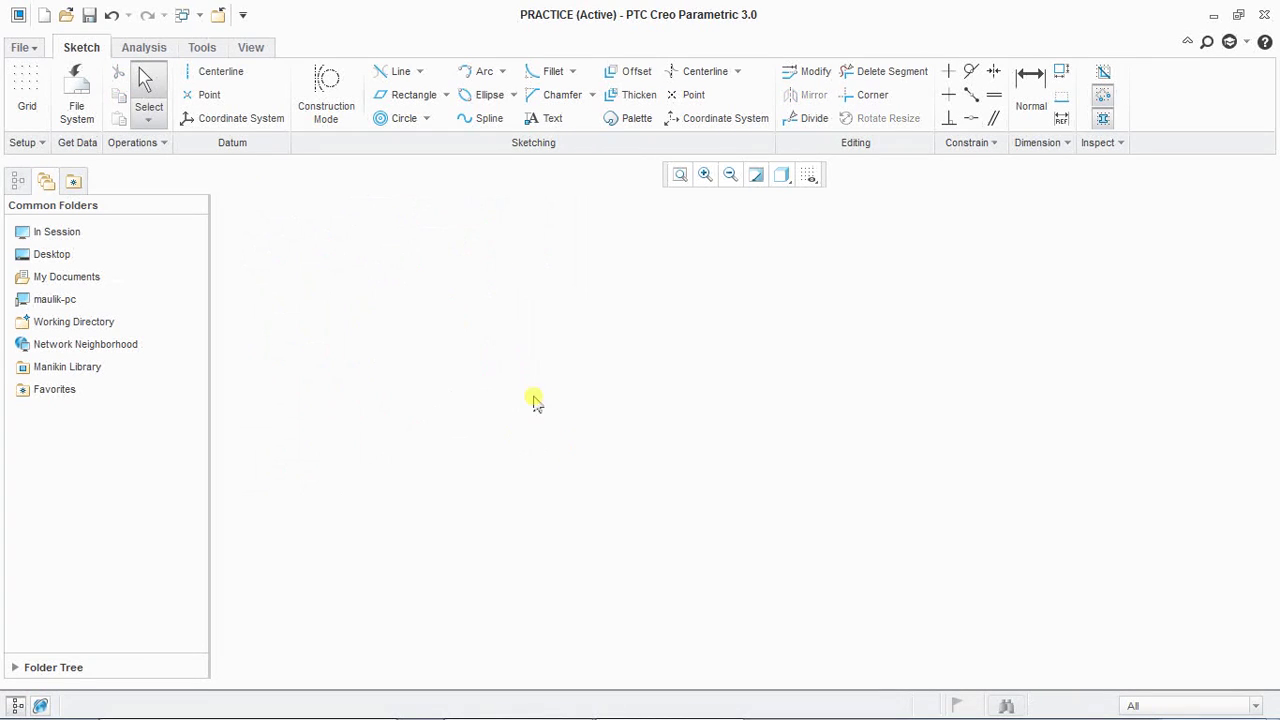
# - Turn on the display of sketch dimensions and sketch a 3 Point circle about 111 in diameter
pyautogui.click(812, 176)
pyautogui.click(818, 217)
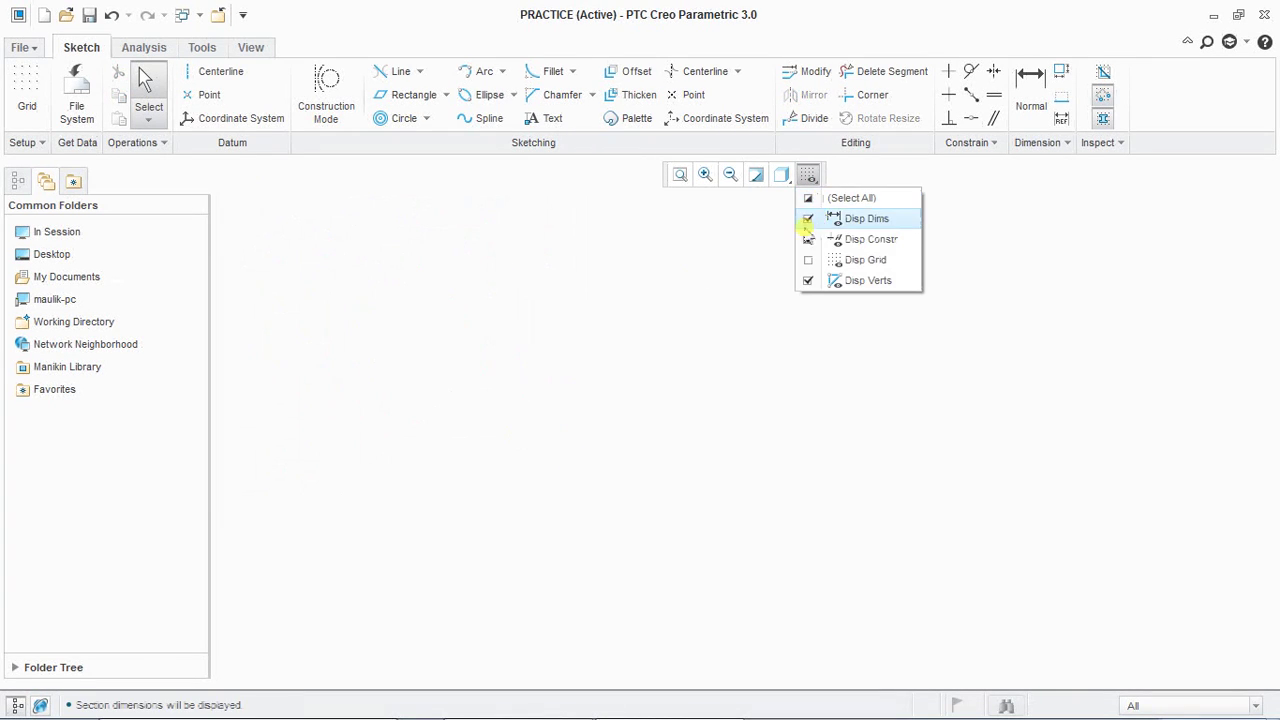
pyautogui.click(425, 120)
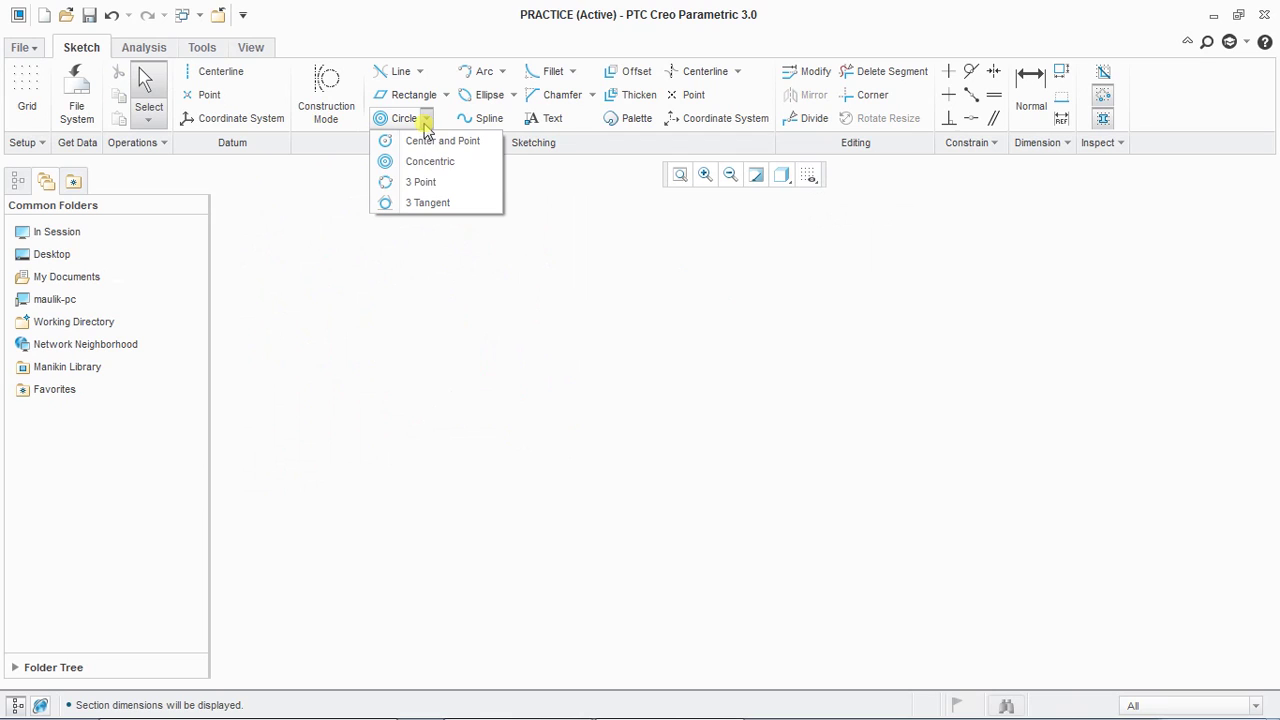
pyautogui.click(432, 182)
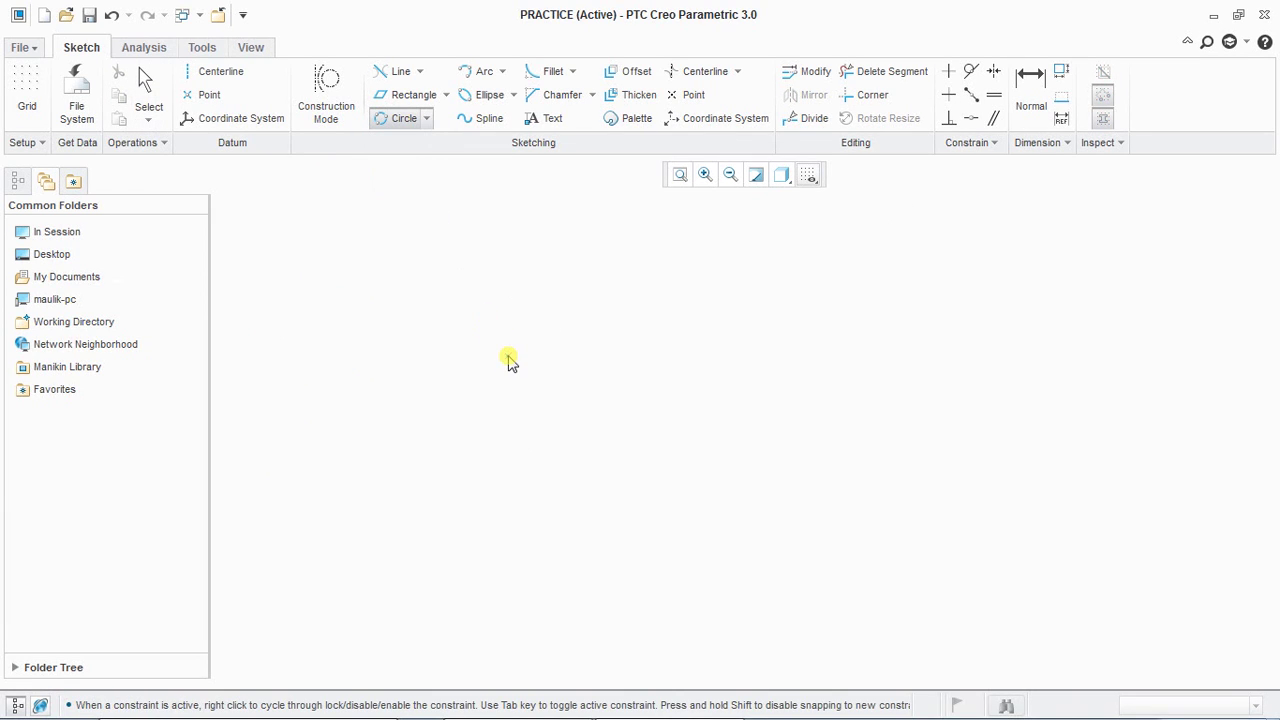
pyautogui.click(503, 321)
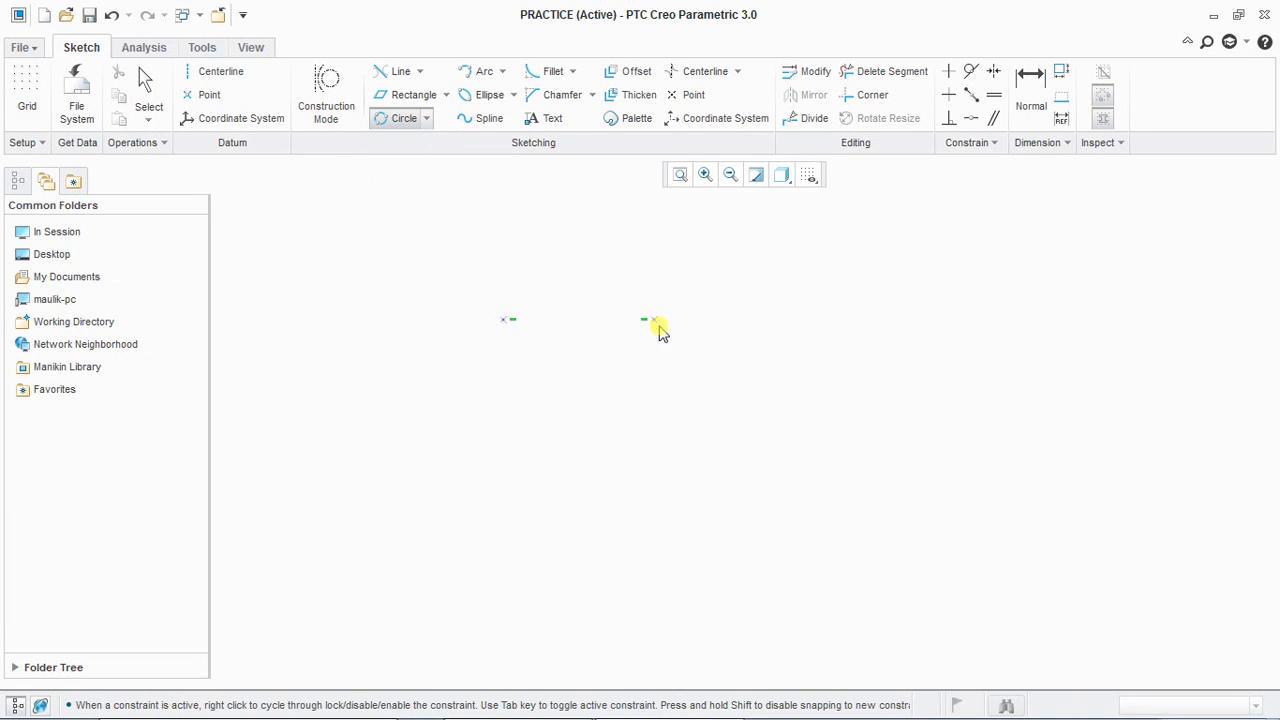
pyautogui.click(697, 343)
pyautogui.click(594, 522)
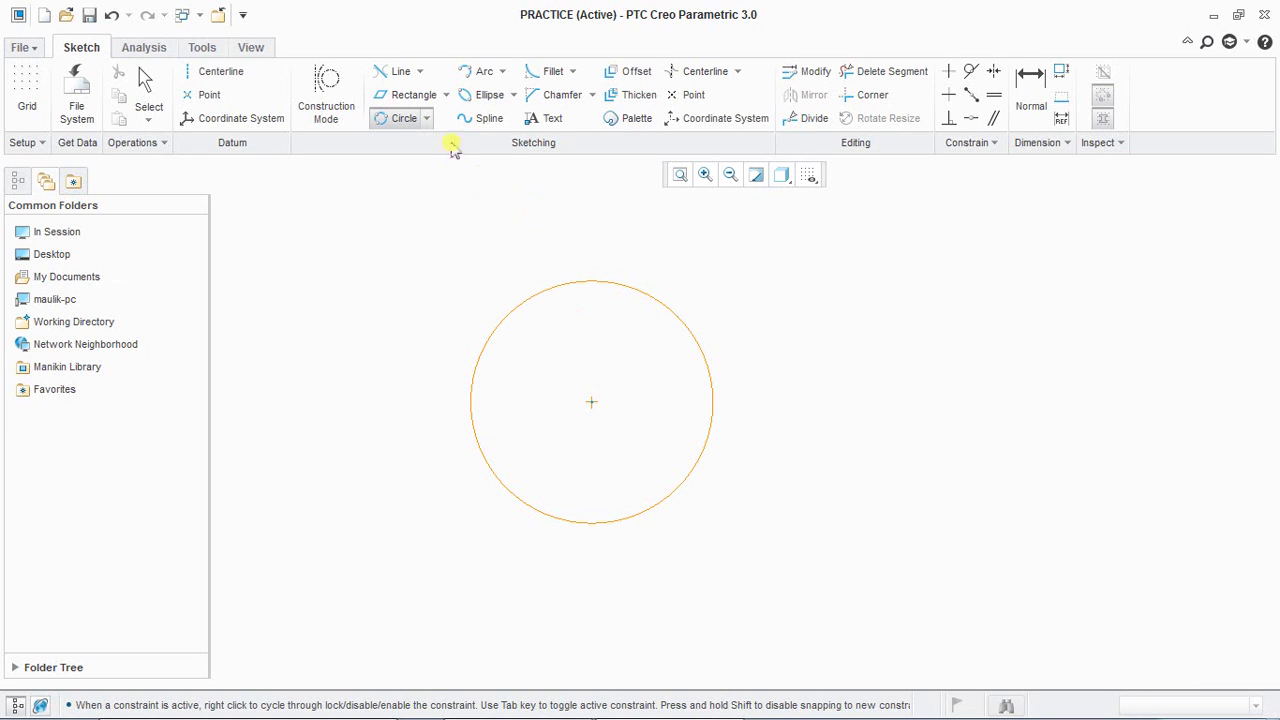
# - Sketch a smaller 3 Point circle about 76 in diameter, above and to the right of the first circle's centre
pyautogui.click(427, 119)
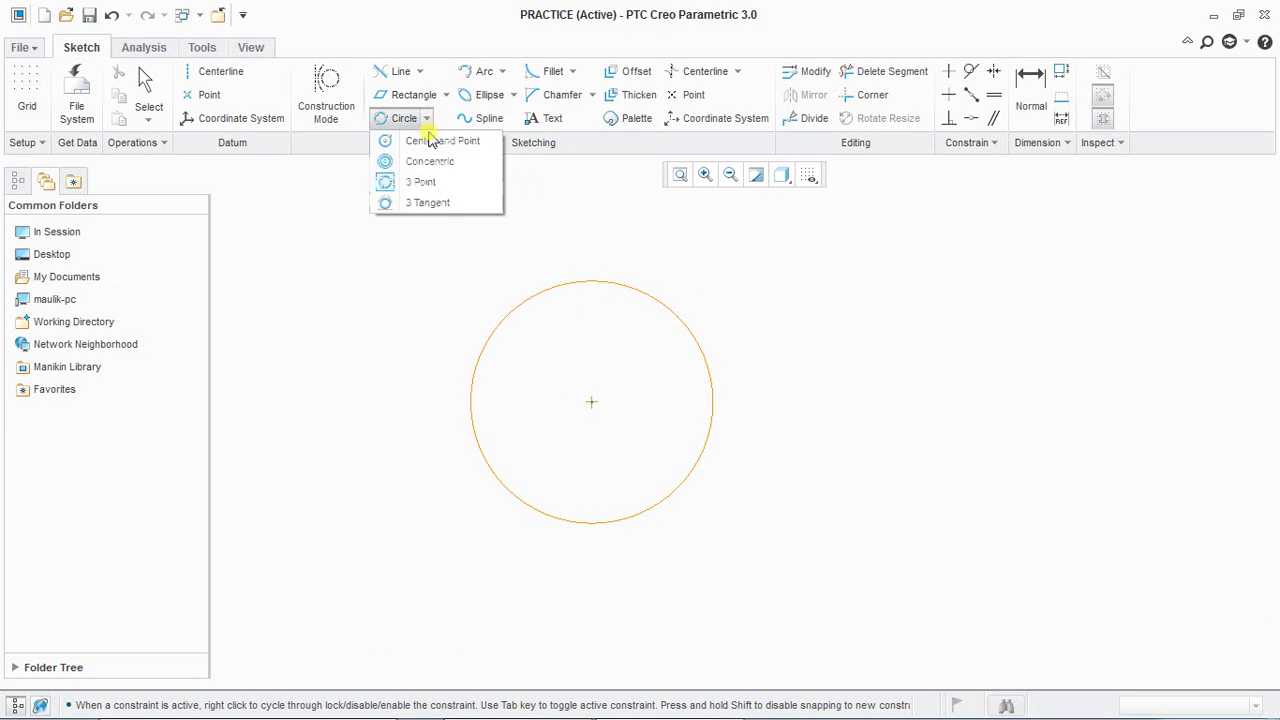
pyautogui.click(443, 204)
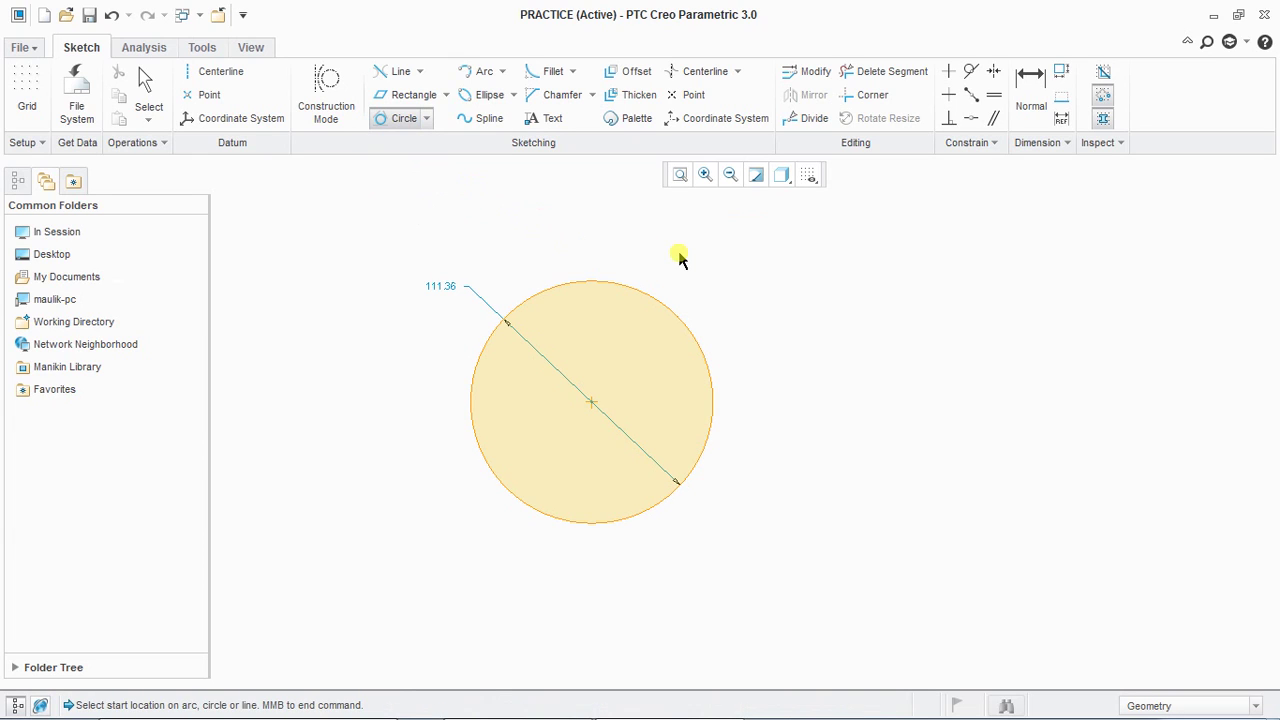
pyautogui.click(427, 119)
pyautogui.click(437, 183)
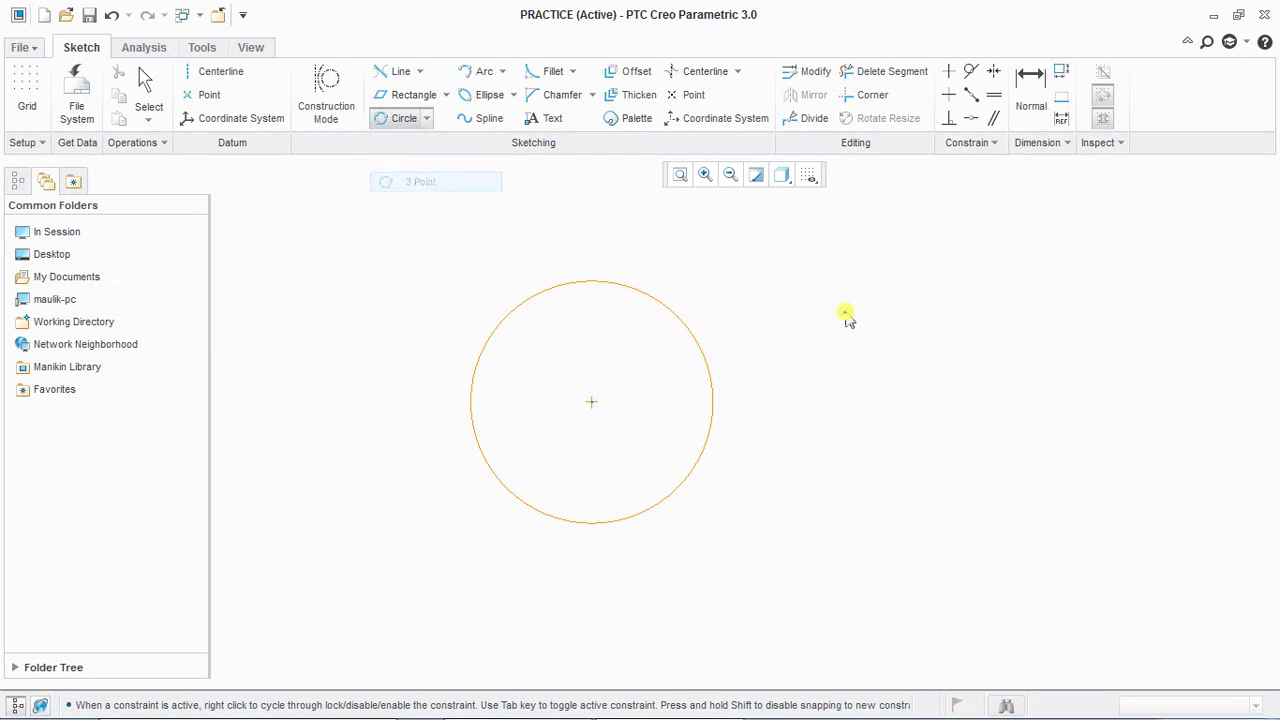
pyautogui.click(1004, 333)
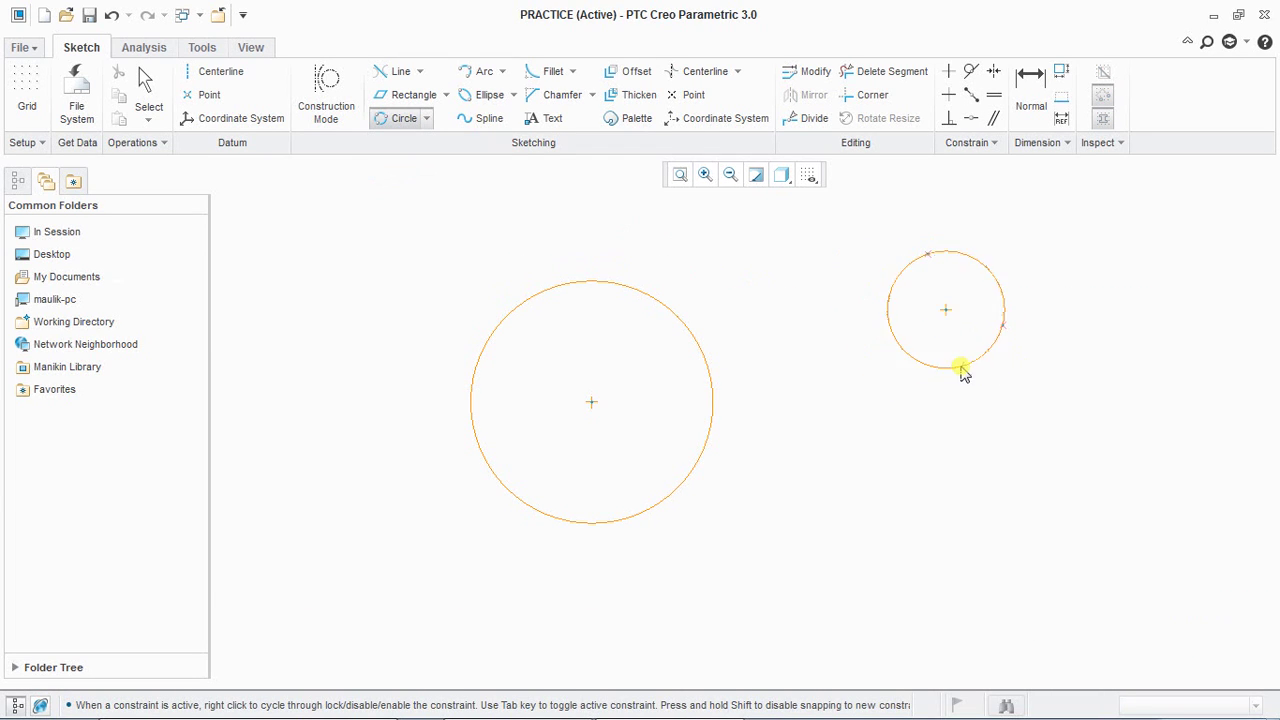
pyautogui.click(846, 368)
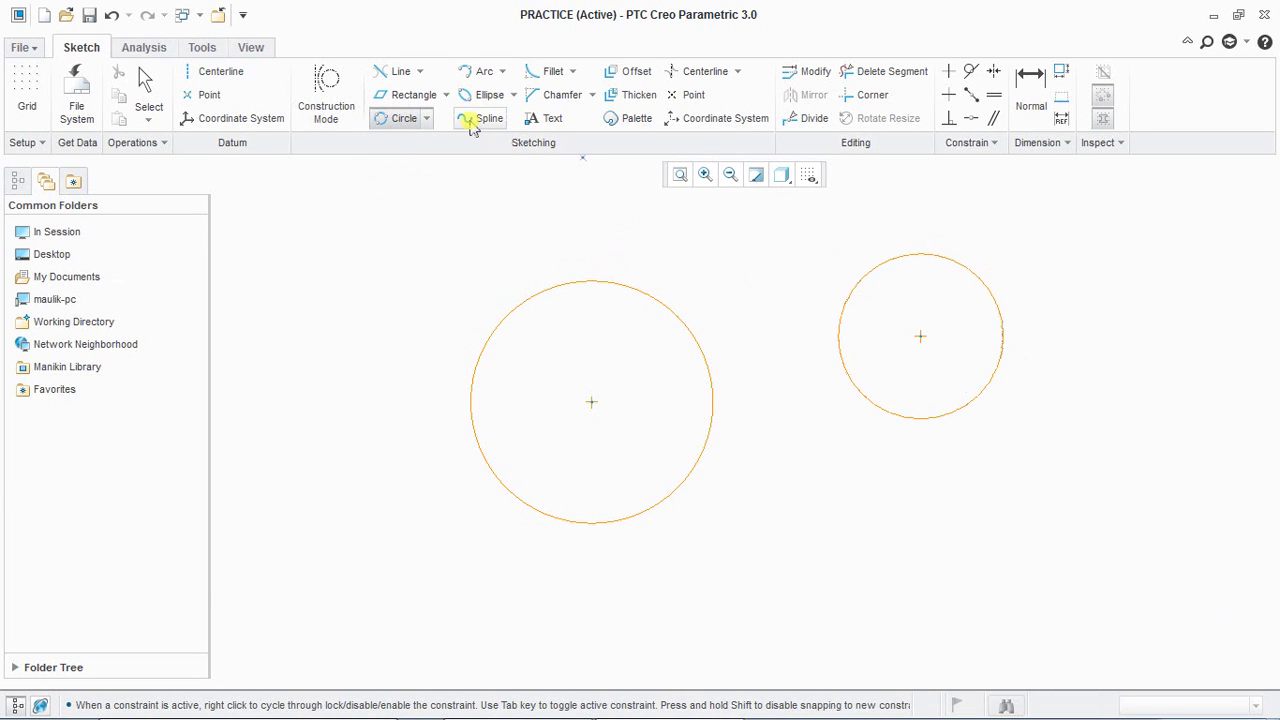
# - Sketch a line about 138 long below the two circles, sloping upward to the right
pyautogui.click(421, 81)
pyautogui.click(414, 94)
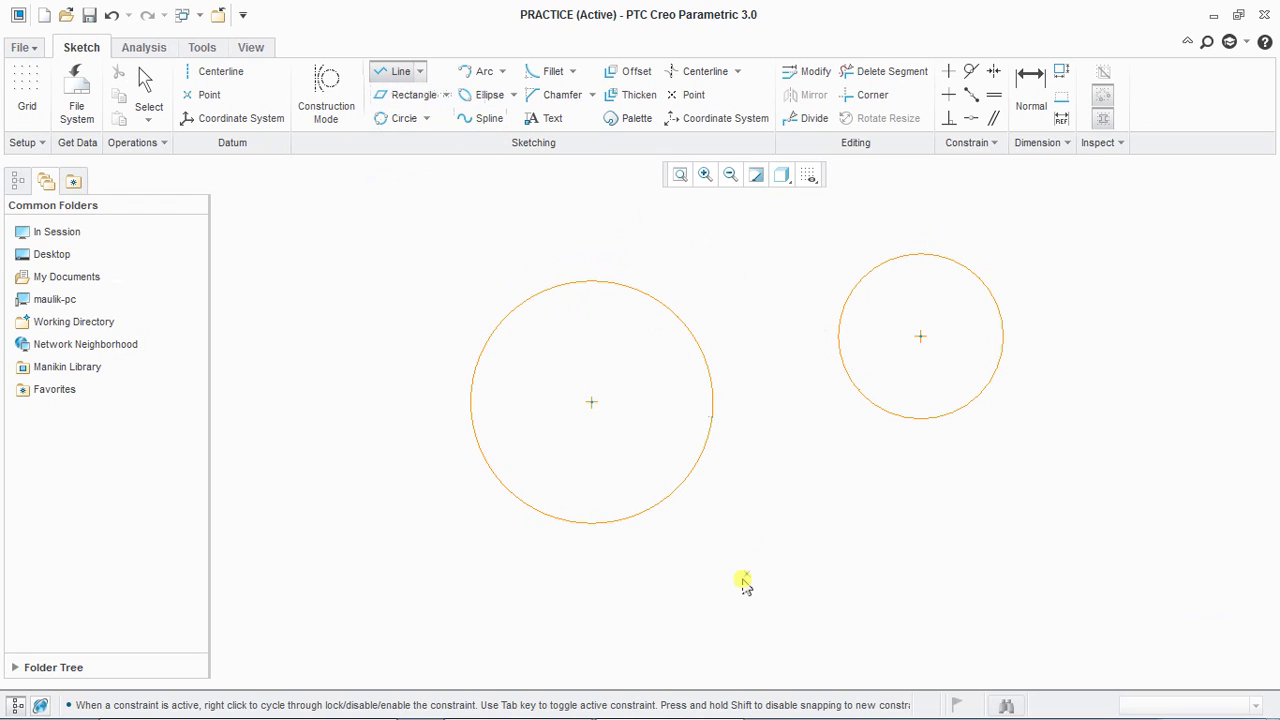
pyautogui.click(720, 634)
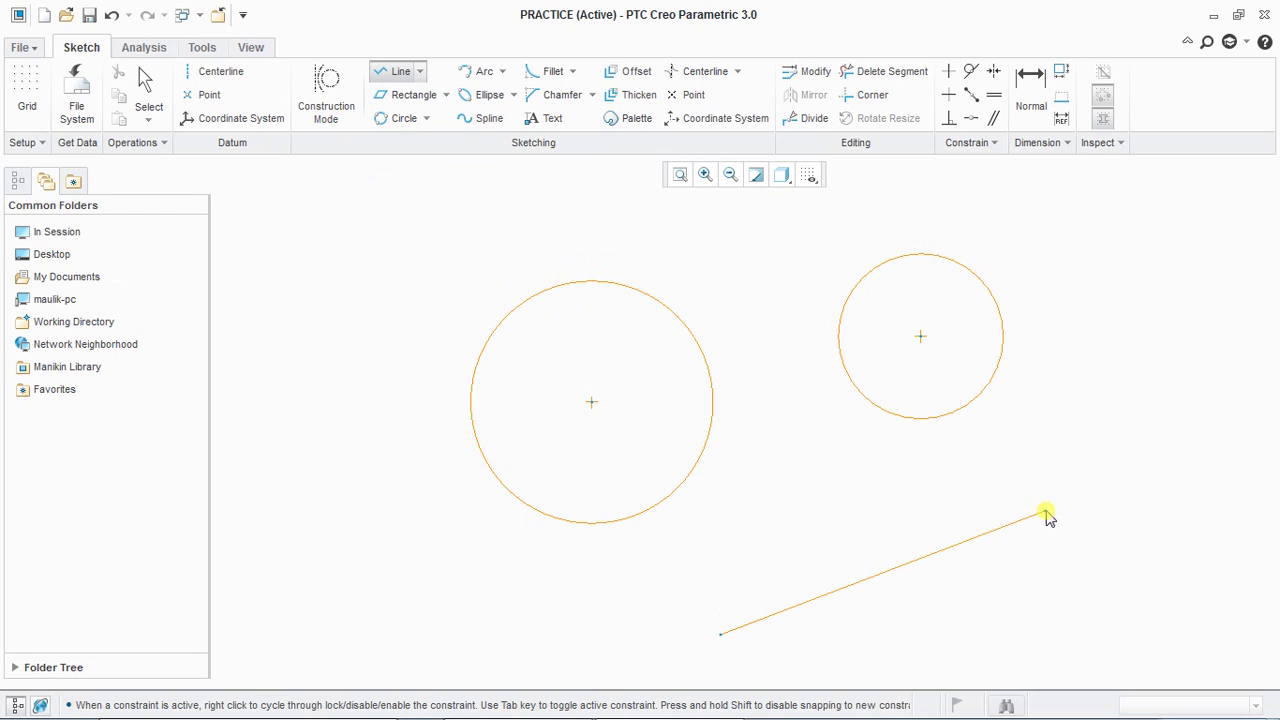
pyautogui.click(1008, 546)
pyautogui.middleClick(1067, 507)
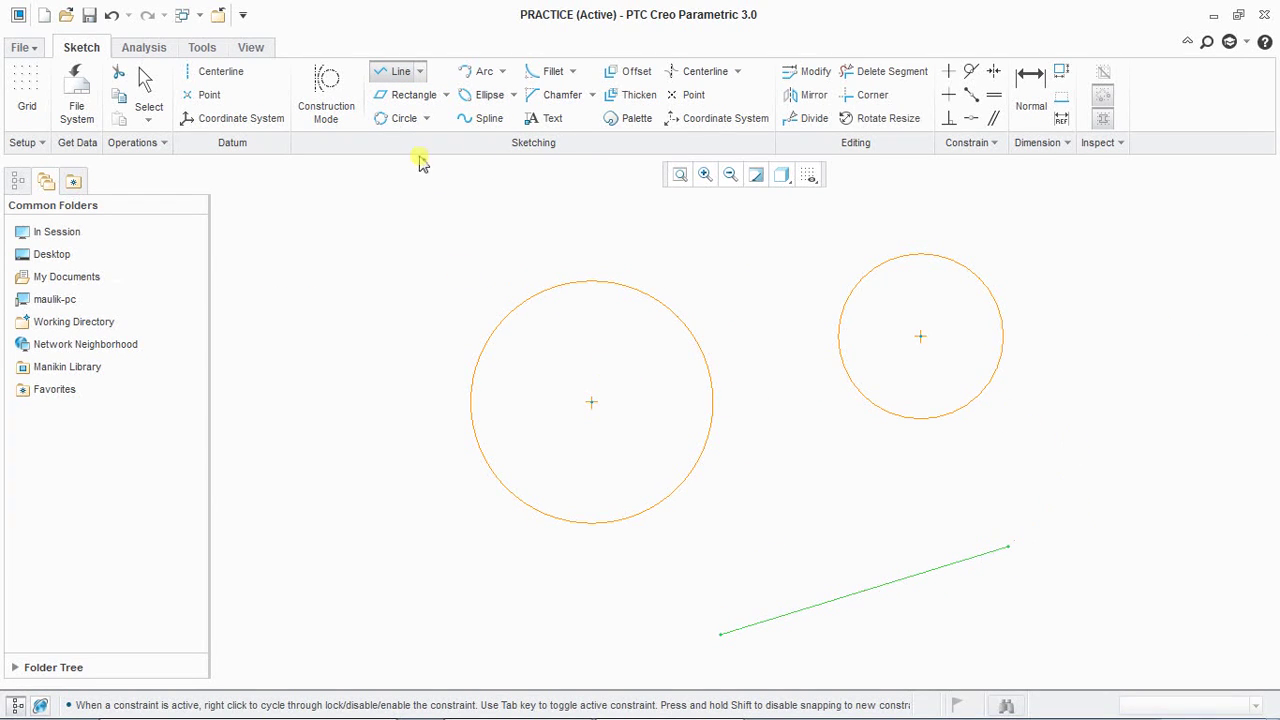
# - Sketch a 3 Tangent circle about 102 in diameter, touching both existing circles and the sloping line
pyautogui.click(424, 118)
pyautogui.click(437, 205)
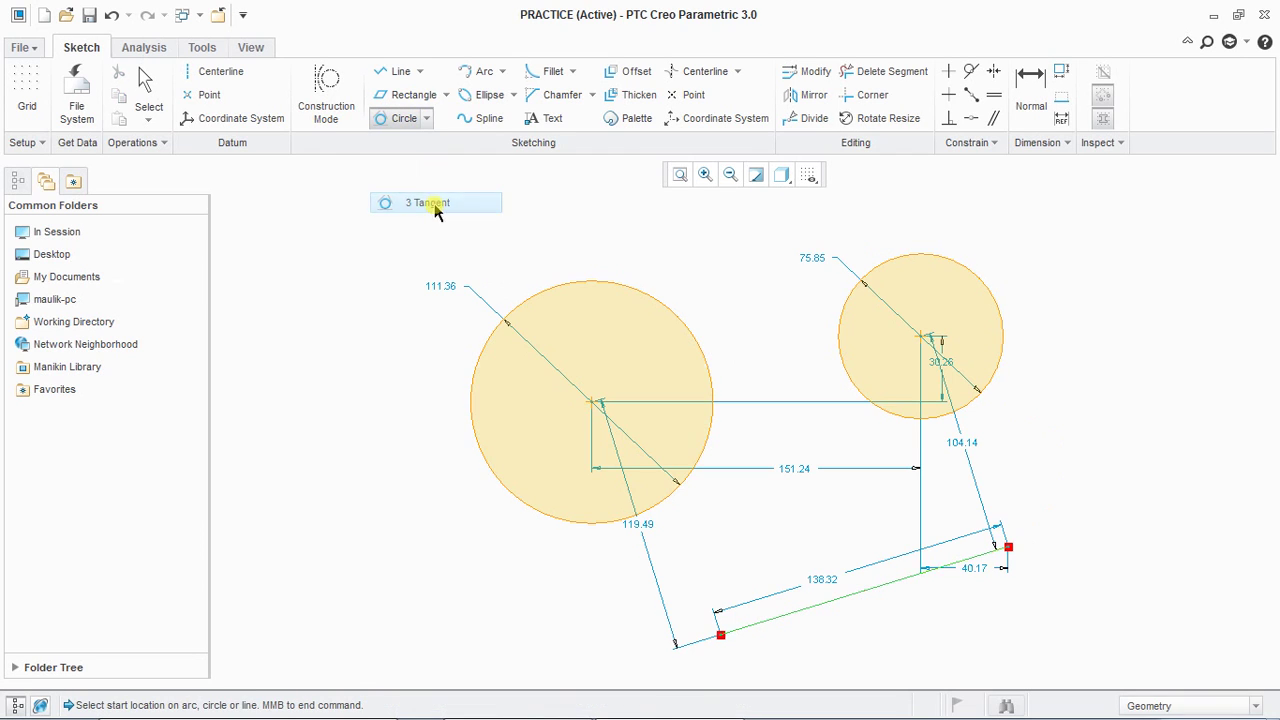
pyautogui.click(868, 402)
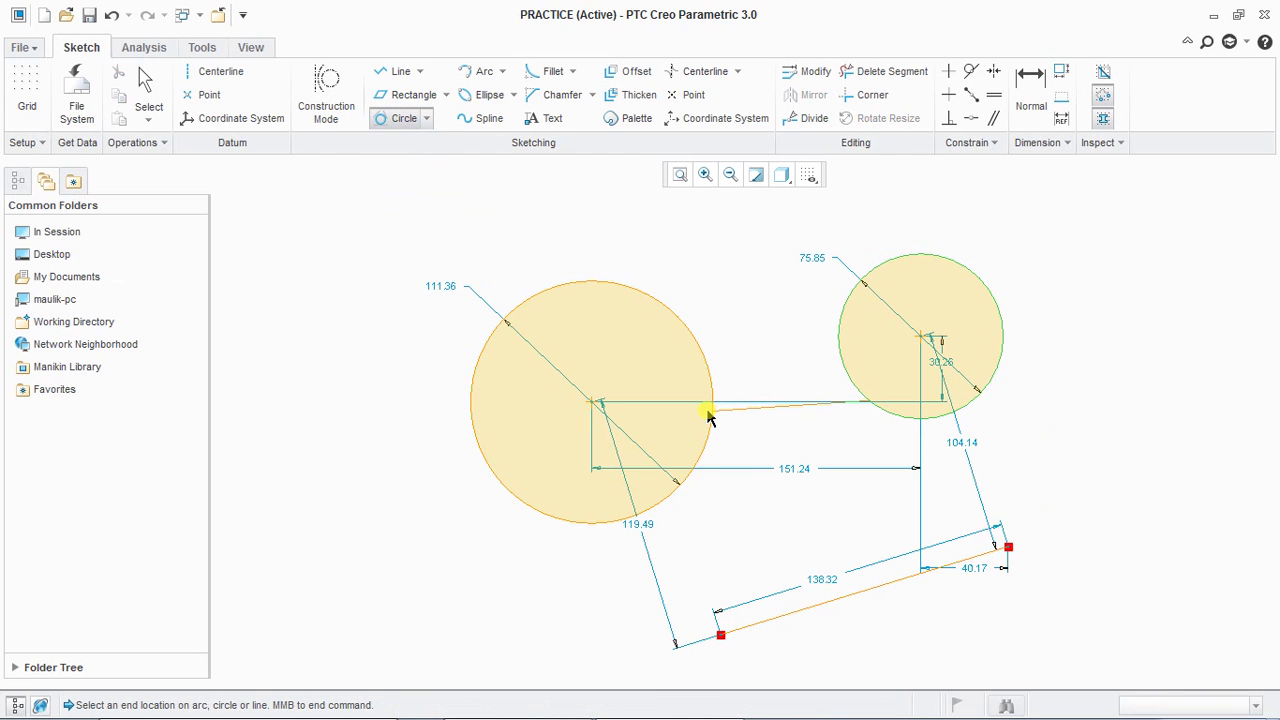
pyautogui.click(711, 423)
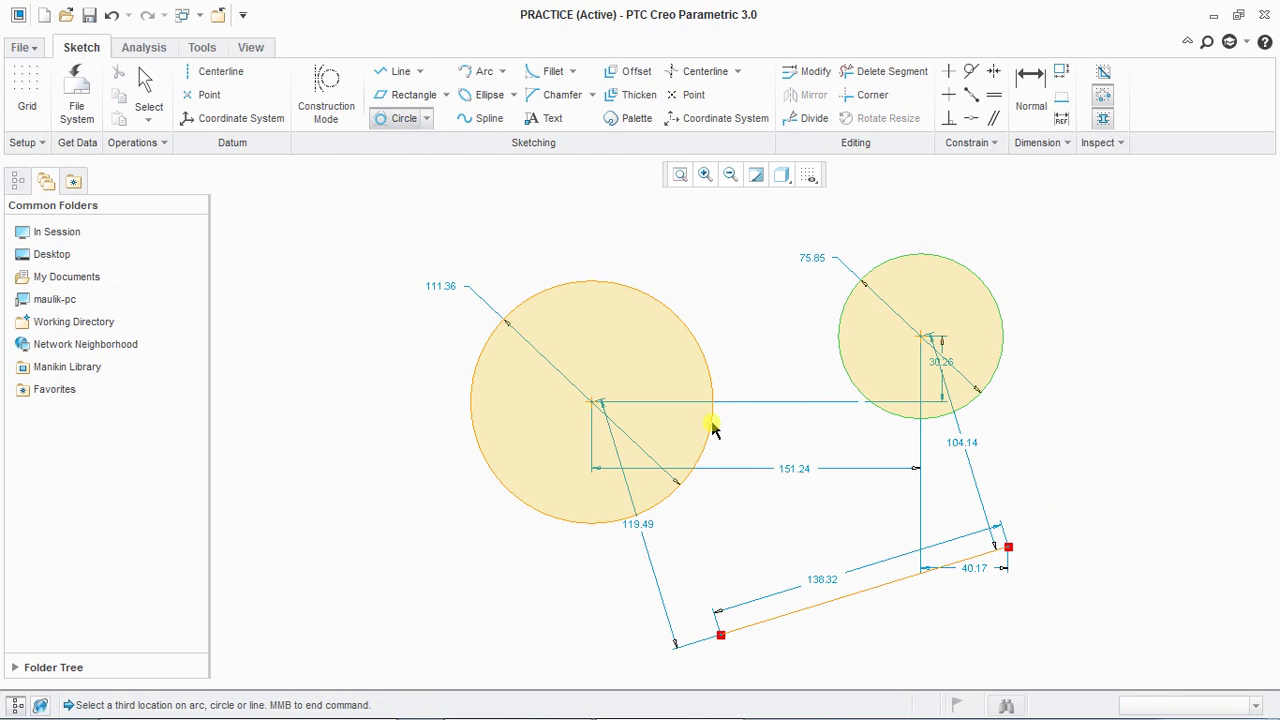
pyautogui.click(874, 590)
pyautogui.middleClick(1094, 426)
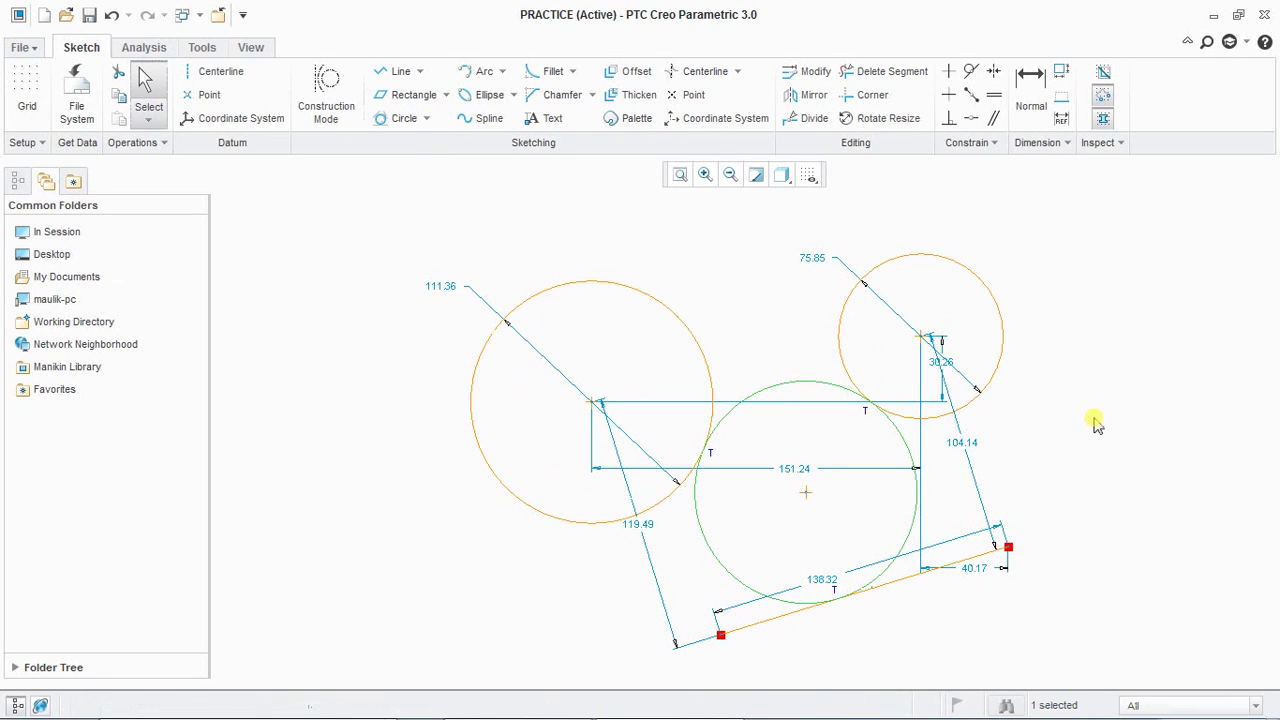
pyautogui.click(405, 172)
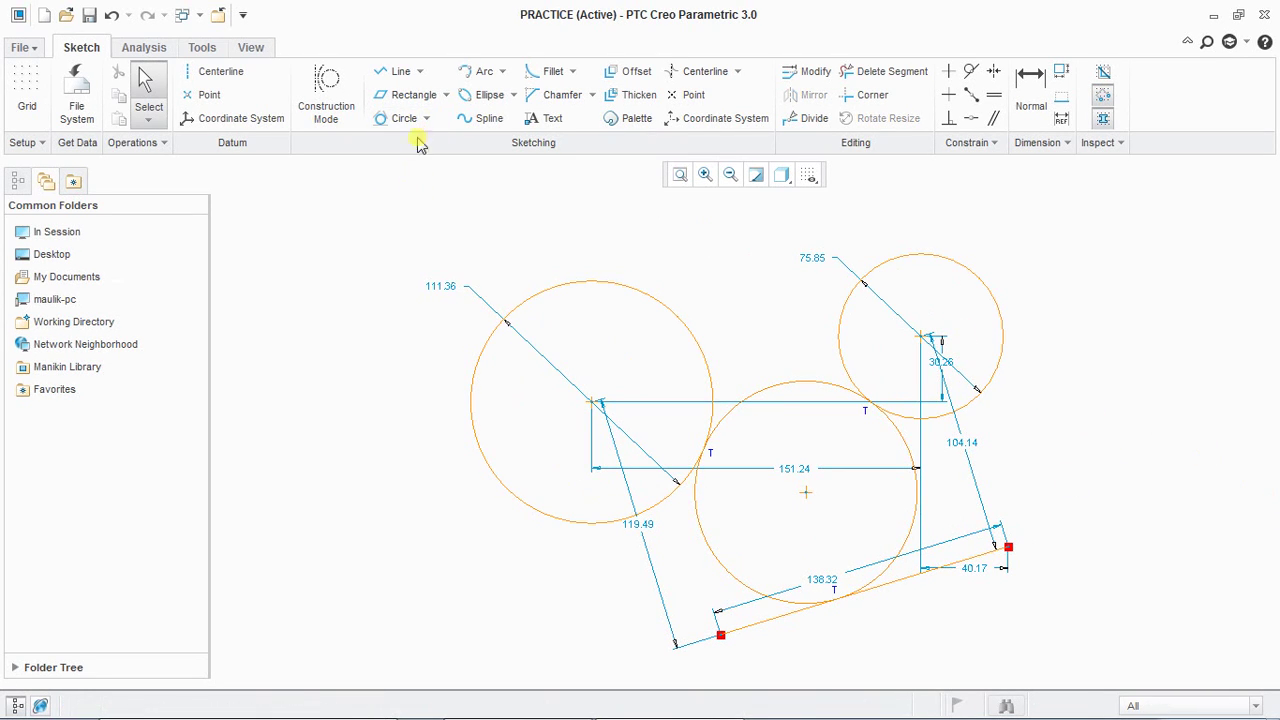
# - Sketch a 3-Point / Tangent End arc of about 46 radius, curving downward tangentially from the sloping line's upper end
pyautogui.click(503, 72)
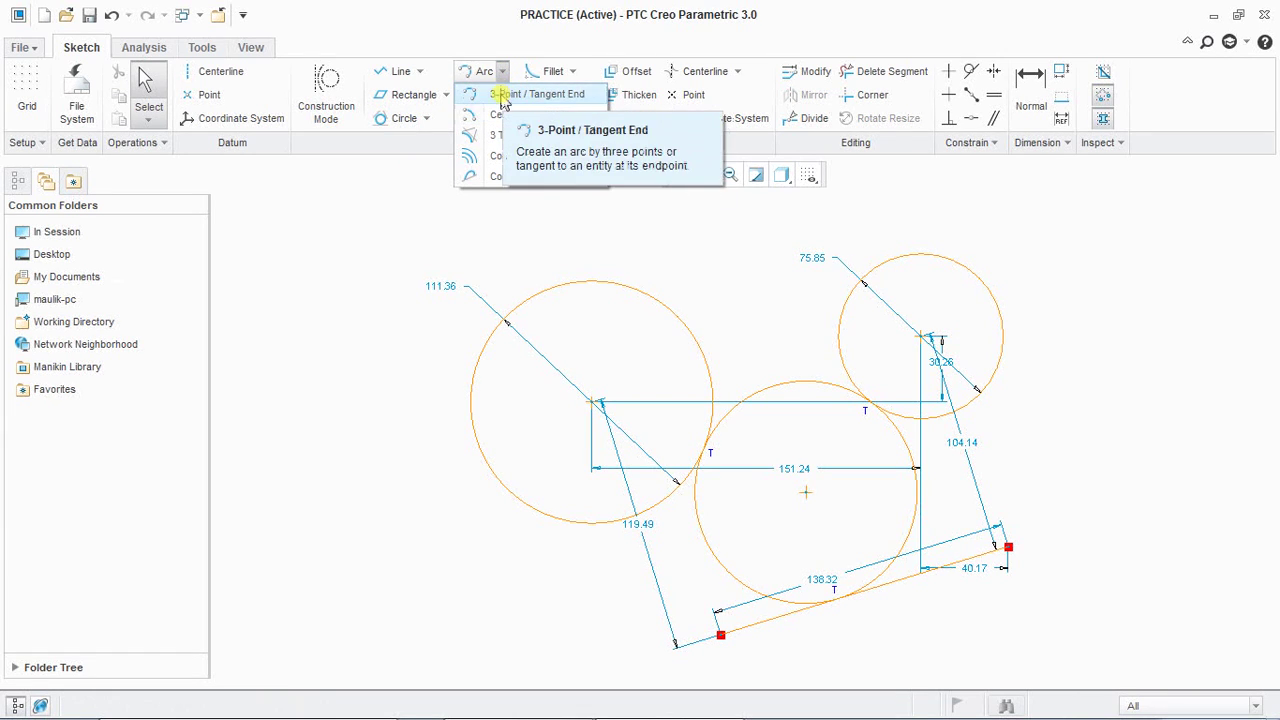
pyautogui.click(371, 229)
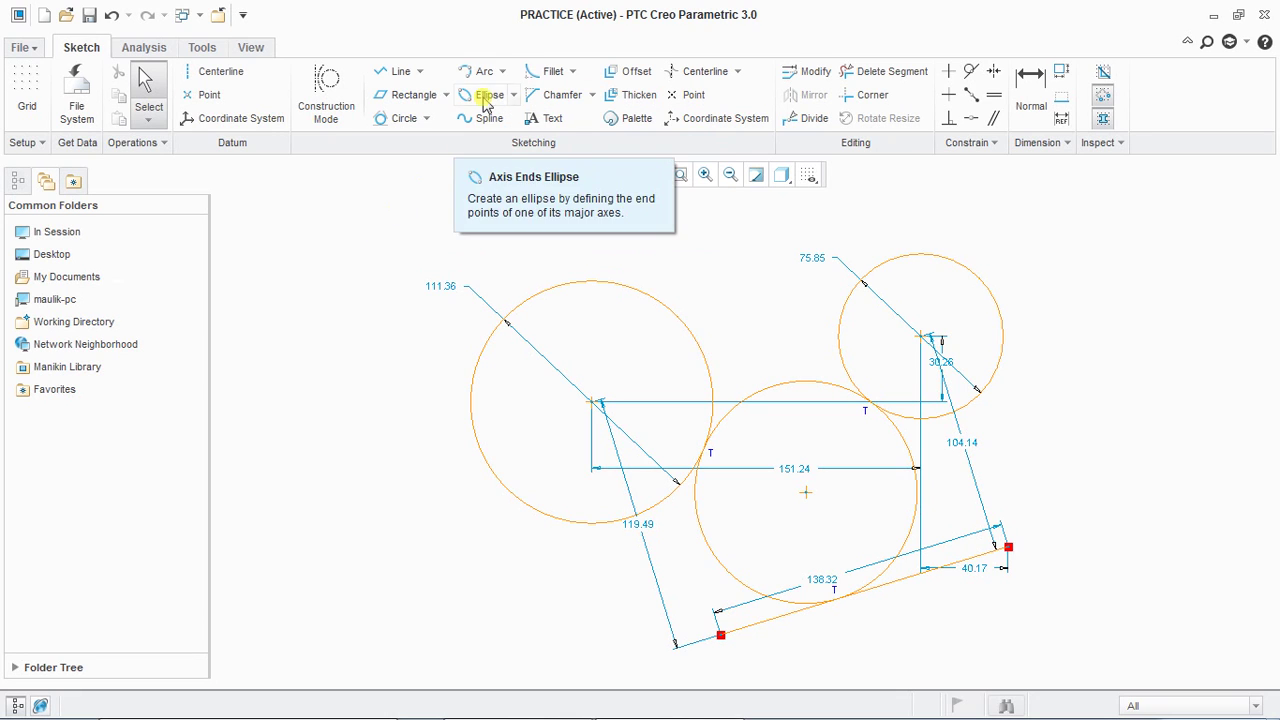
pyautogui.click(503, 72)
pyautogui.click(510, 93)
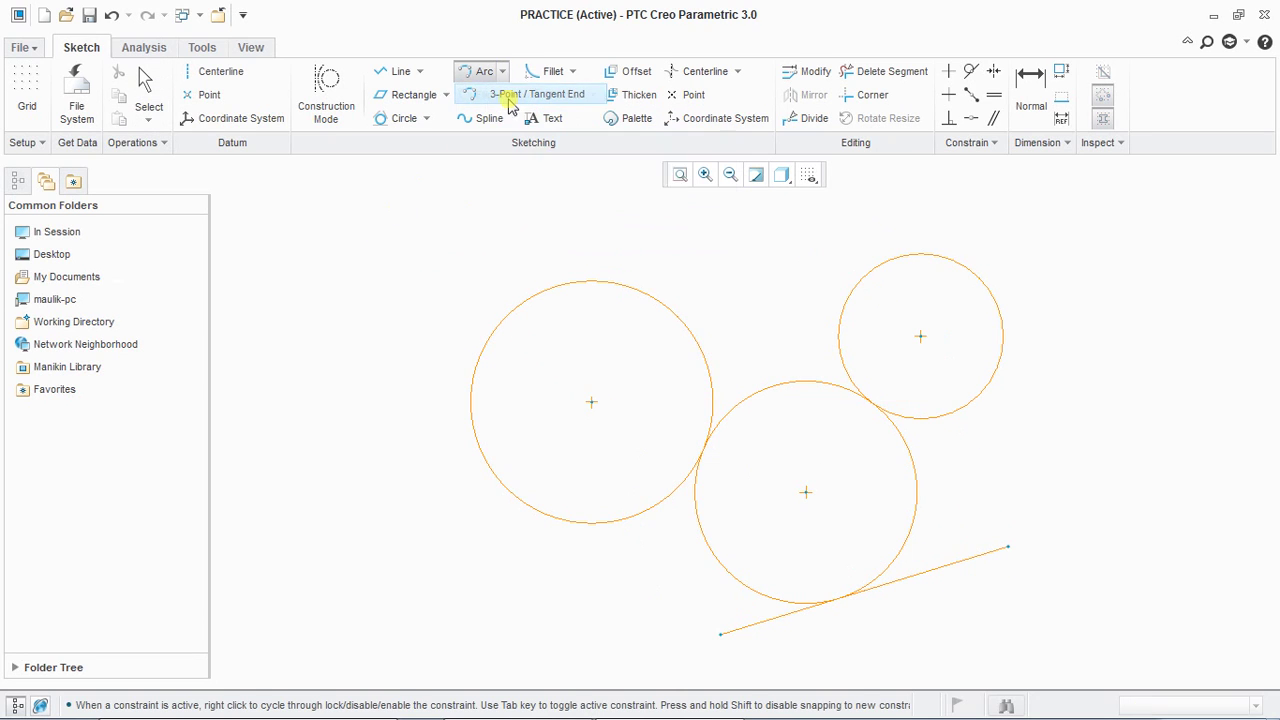
pyautogui.click(1008, 548)
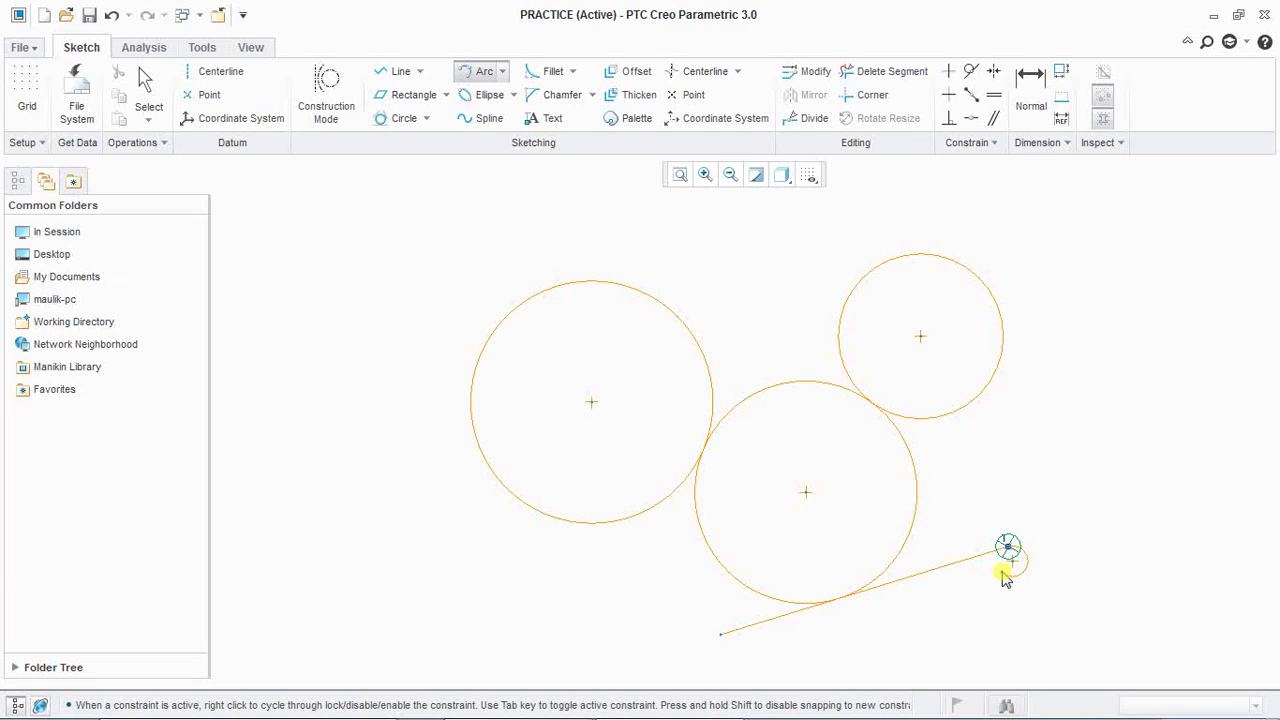
pyautogui.click(1127, 595)
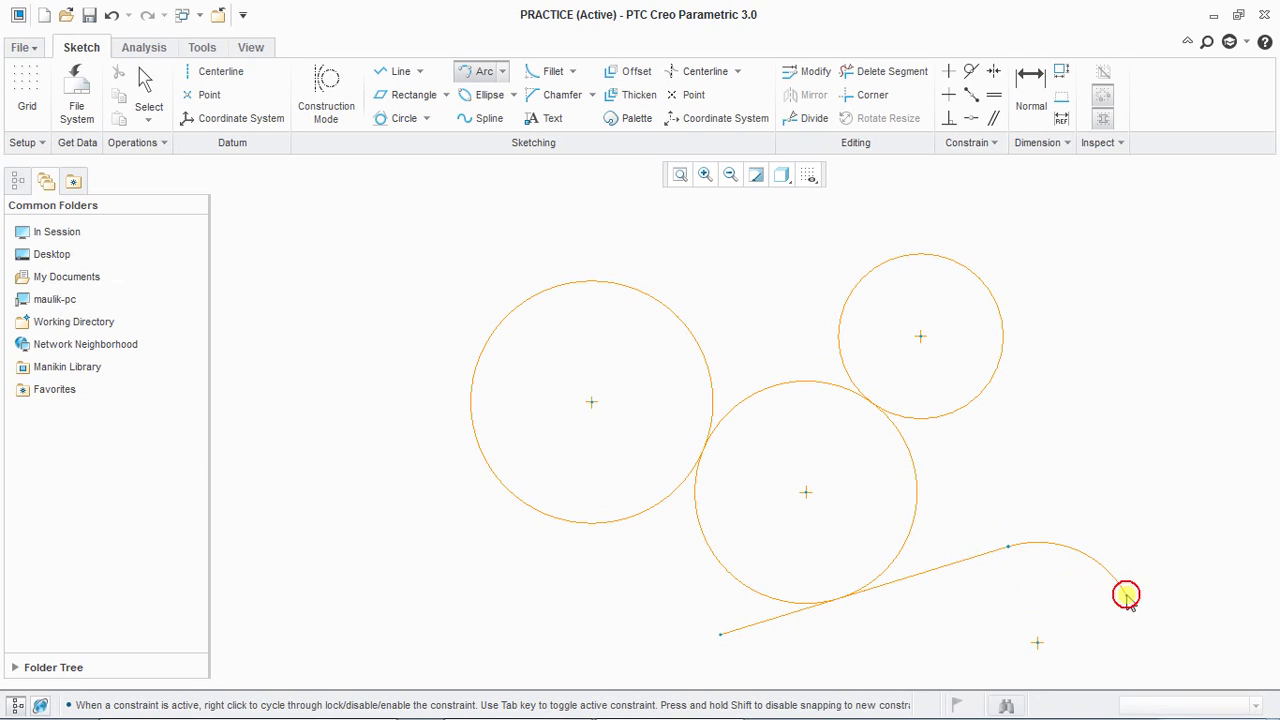
pyautogui.middleClick(1140, 479)
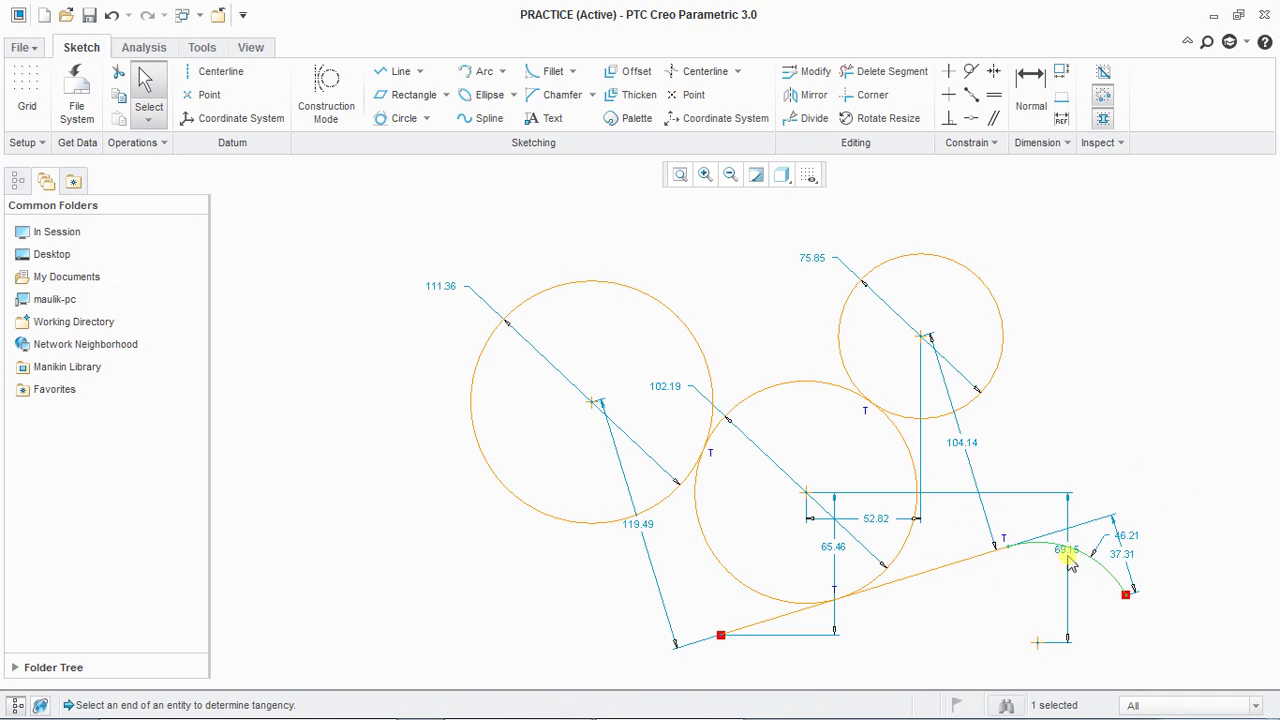
# - Sketch a free 3-point arc of about 80 radius outside the upper-left side of the largest circle
pyautogui.click(487, 72)
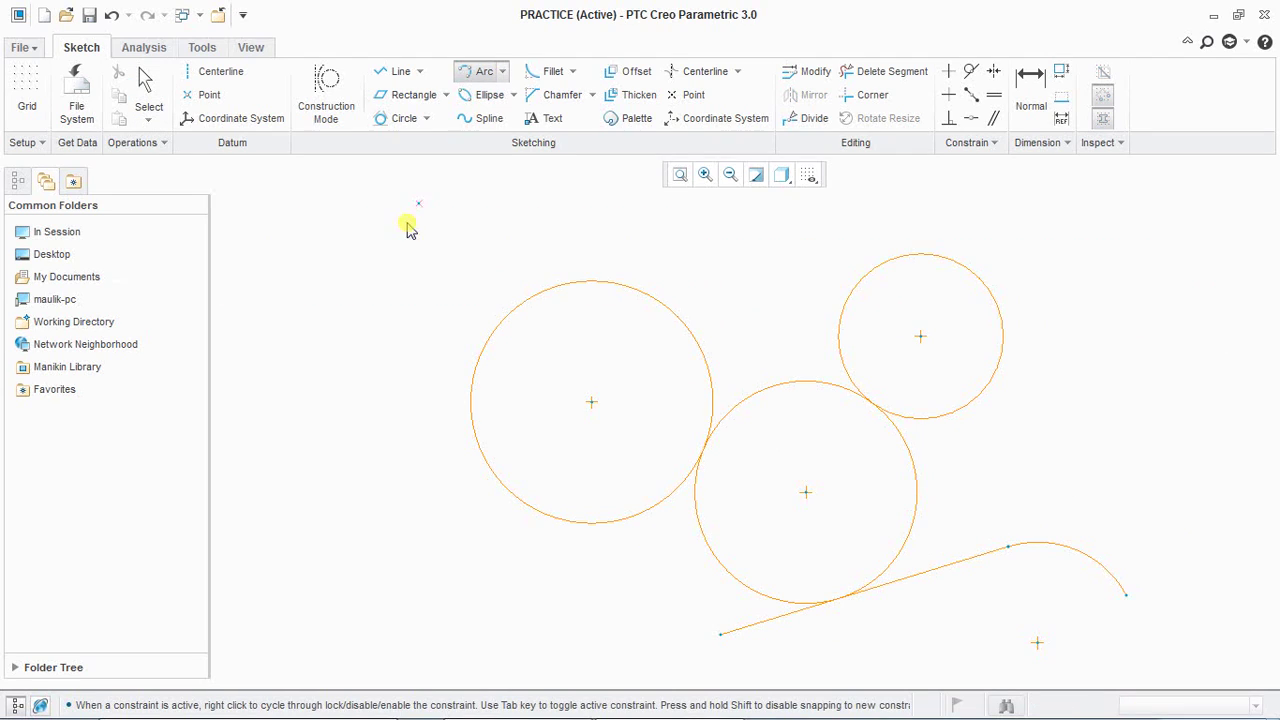
pyautogui.click(349, 366)
pyautogui.click(516, 229)
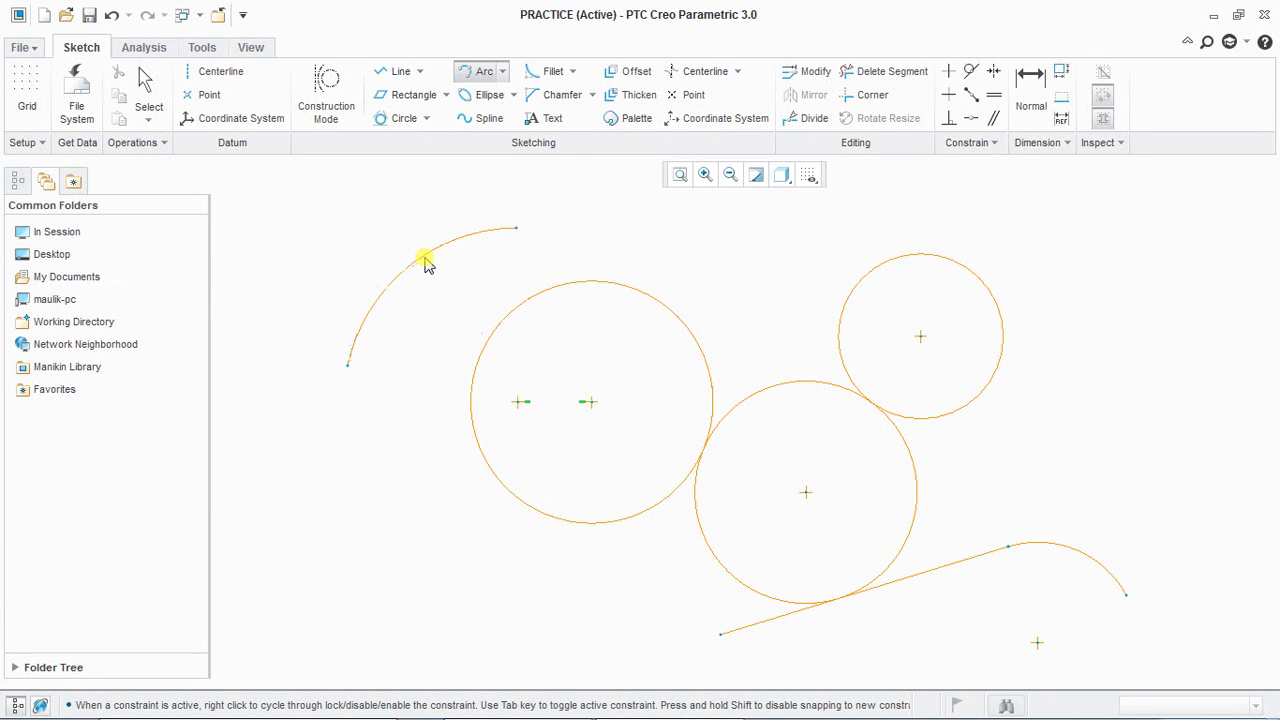
pyautogui.click(424, 260)
pyautogui.middleClick(621, 240)
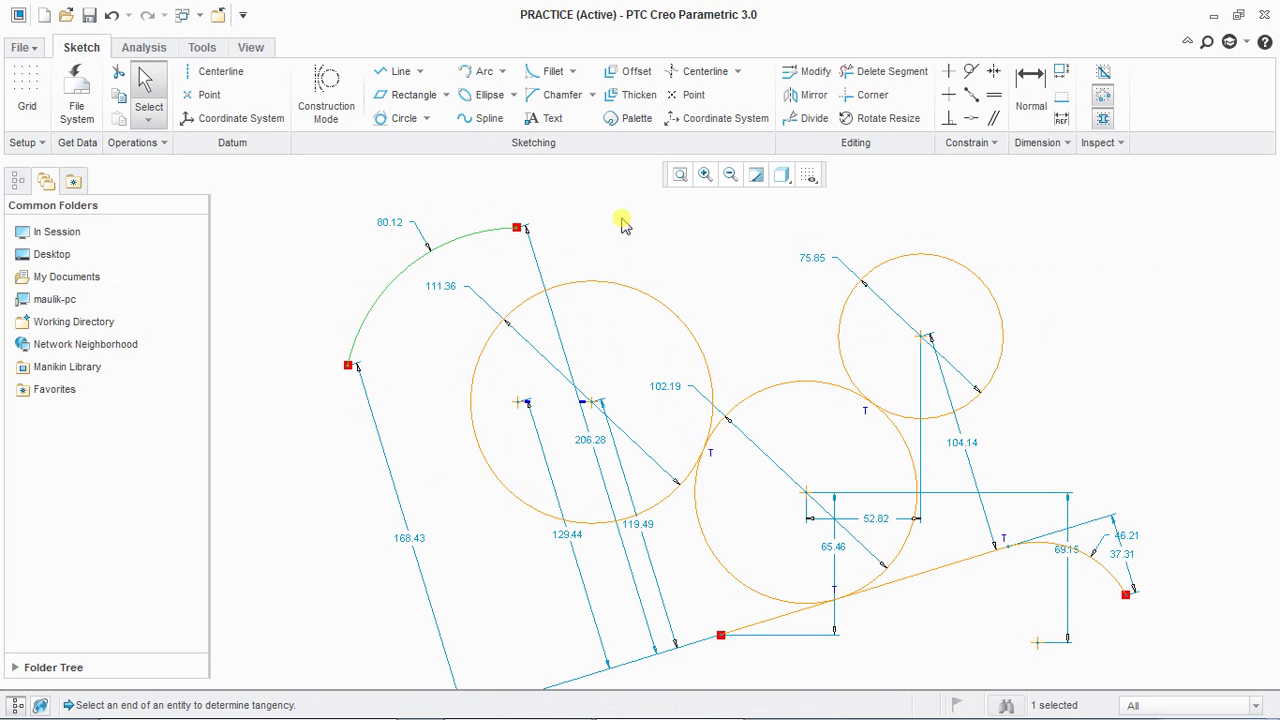
# - Sketch a Center and Ends arc of about 100 radius, centred on the free end of the tangent arc and opening toward the line
pyautogui.click(502, 72)
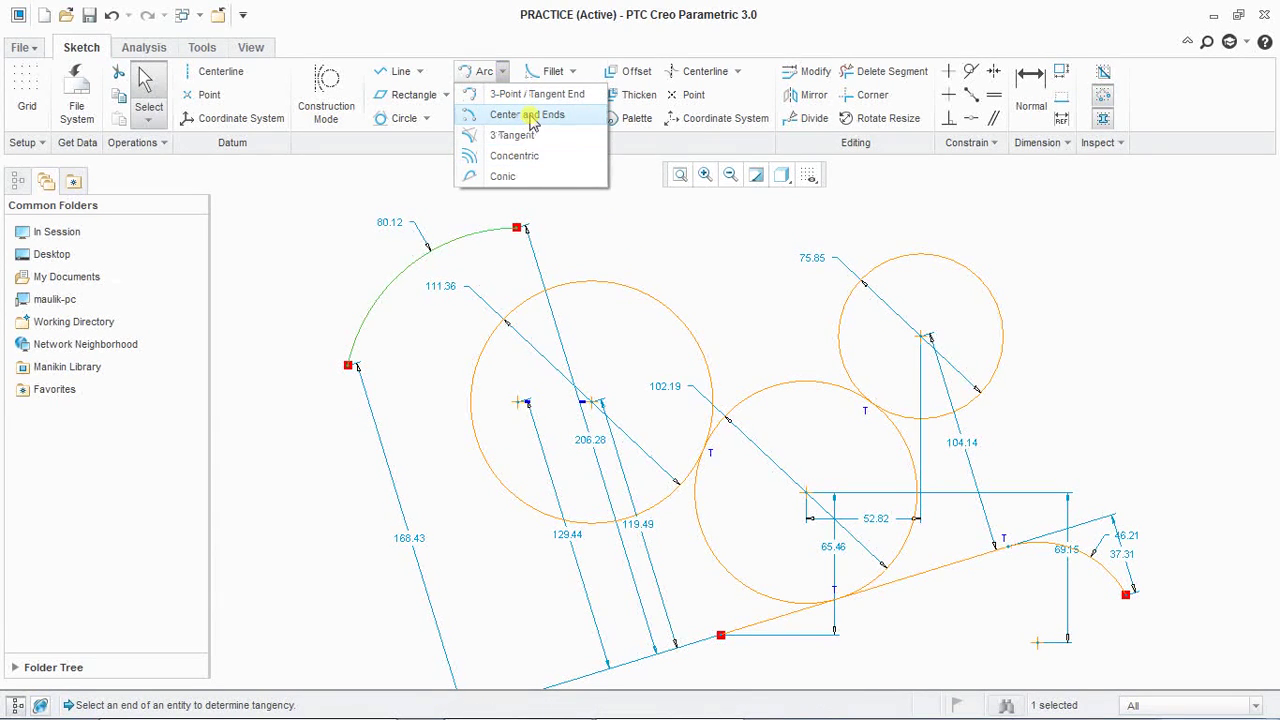
pyautogui.click(530, 116)
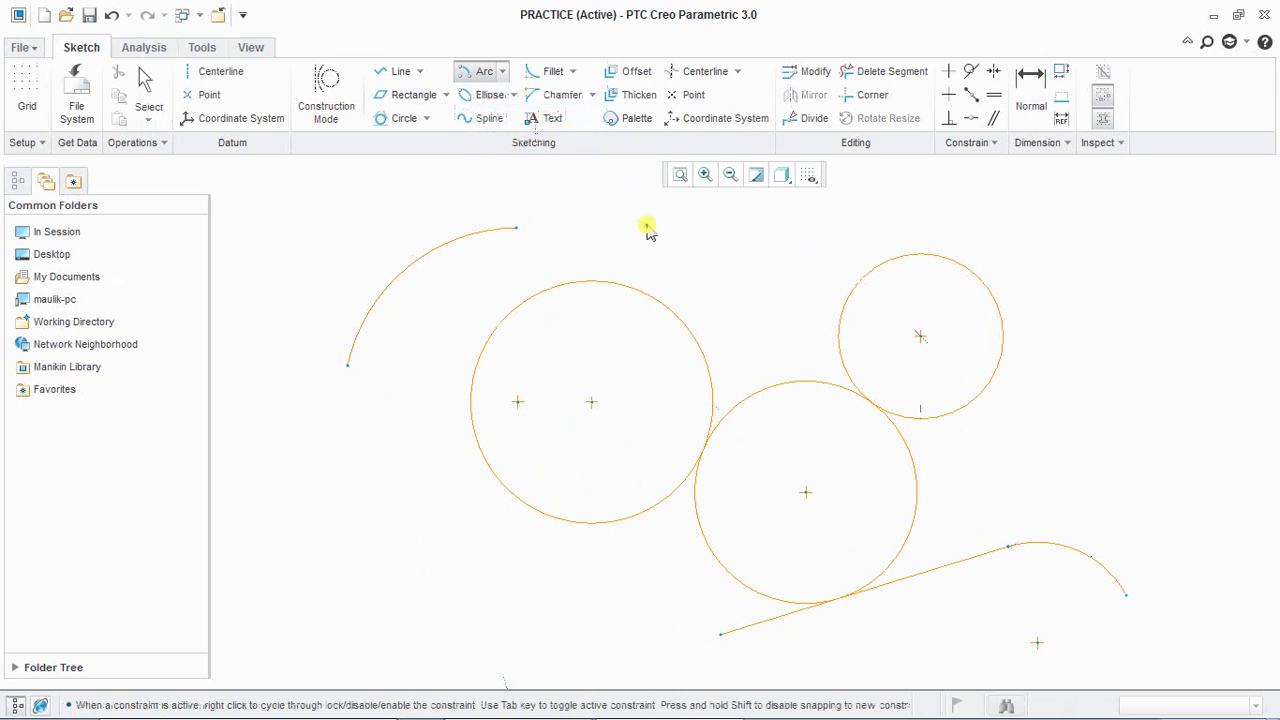
pyautogui.click(1127, 596)
pyautogui.scroll(-3, 1117, 466)
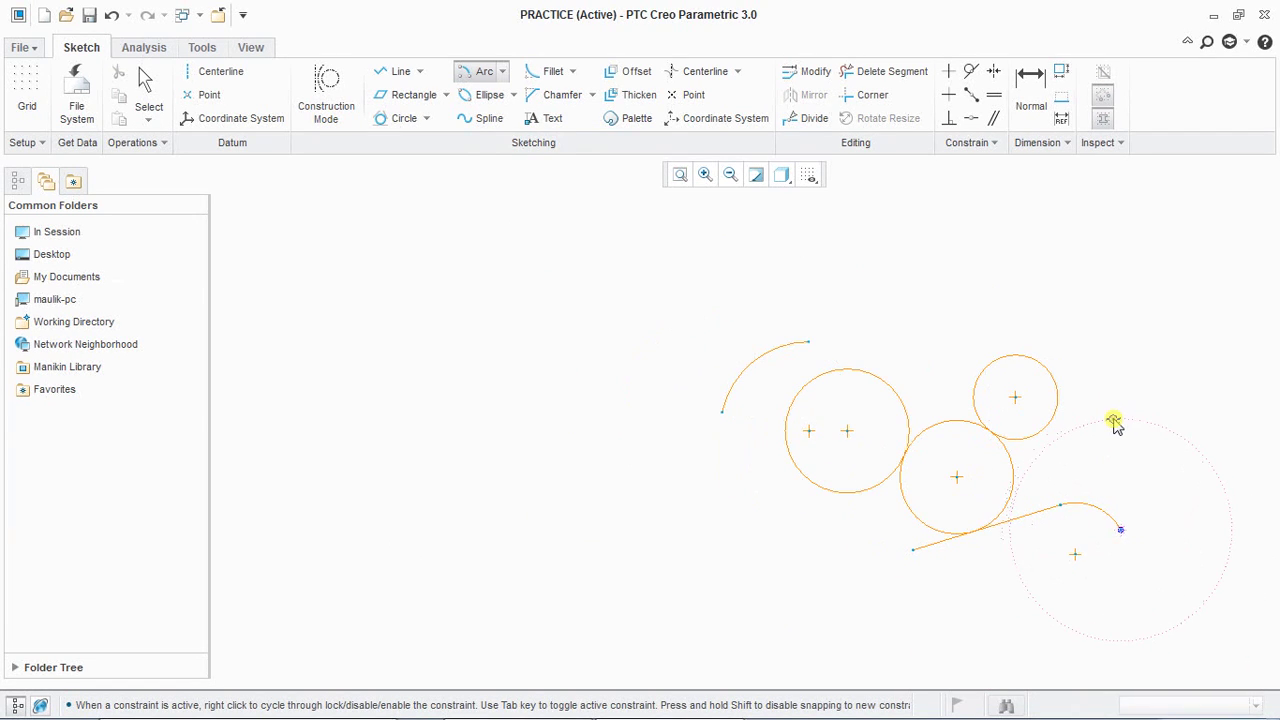
pyautogui.click(1114, 420)
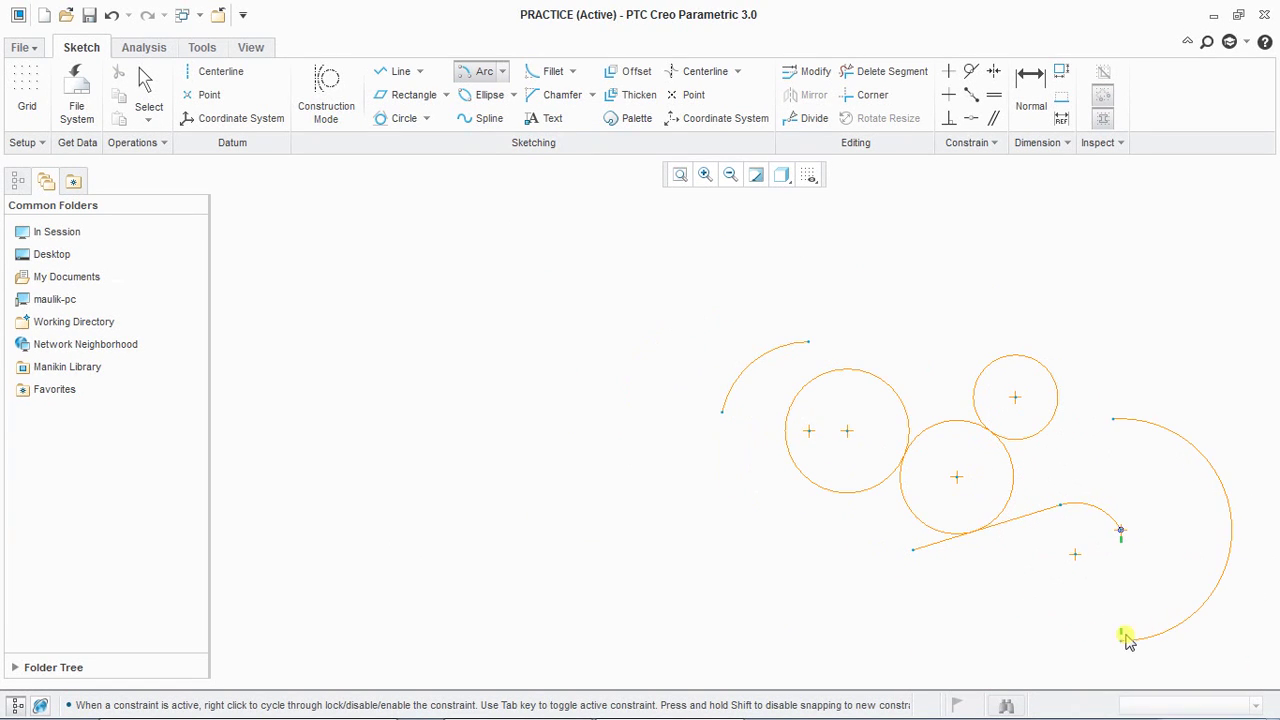
pyautogui.click(1033, 603)
pyautogui.middleClick(655, 500)
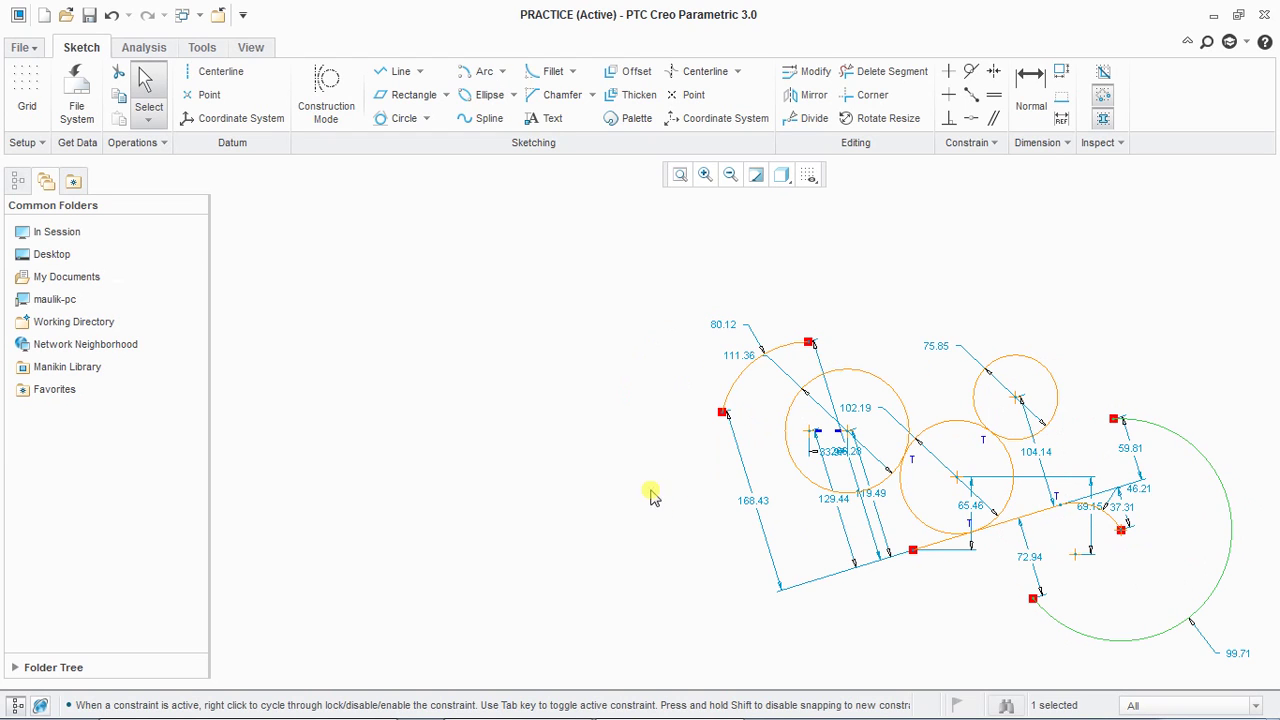
pyautogui.click(500, 382)
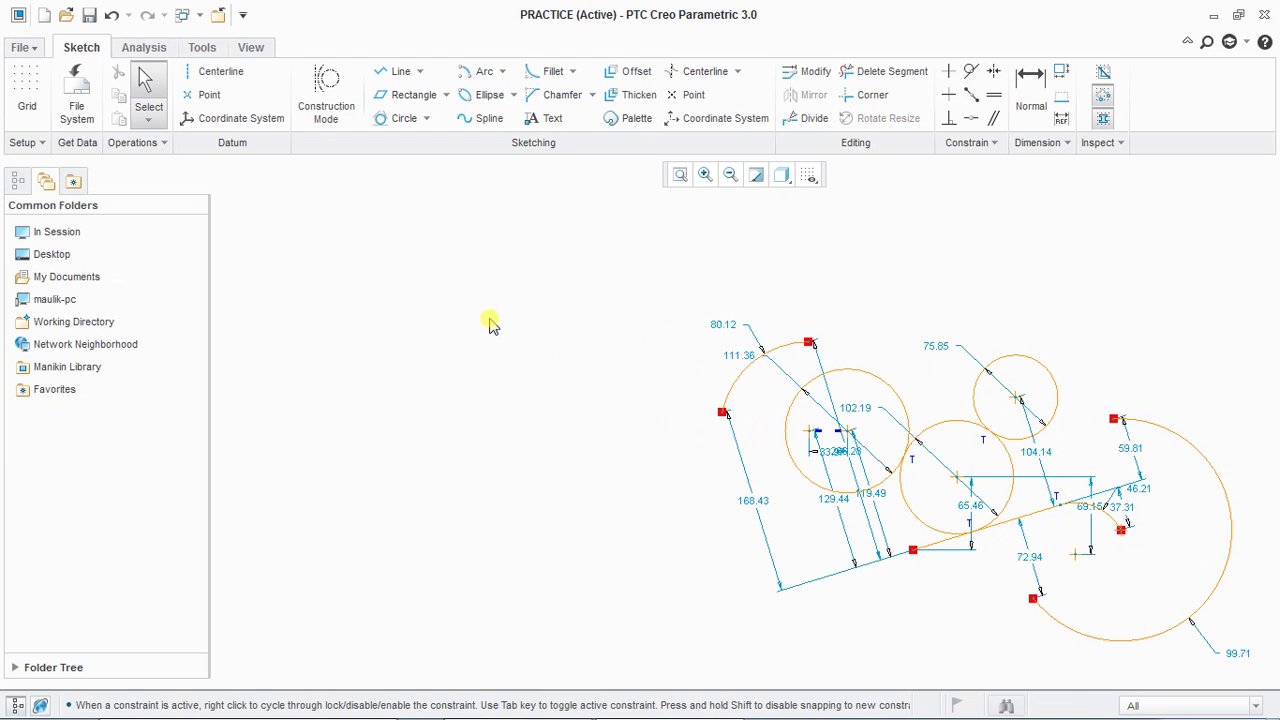
# - Delete the circle that is tangent to the other two circles and the sloping line
pyautogui.click(505, 73)
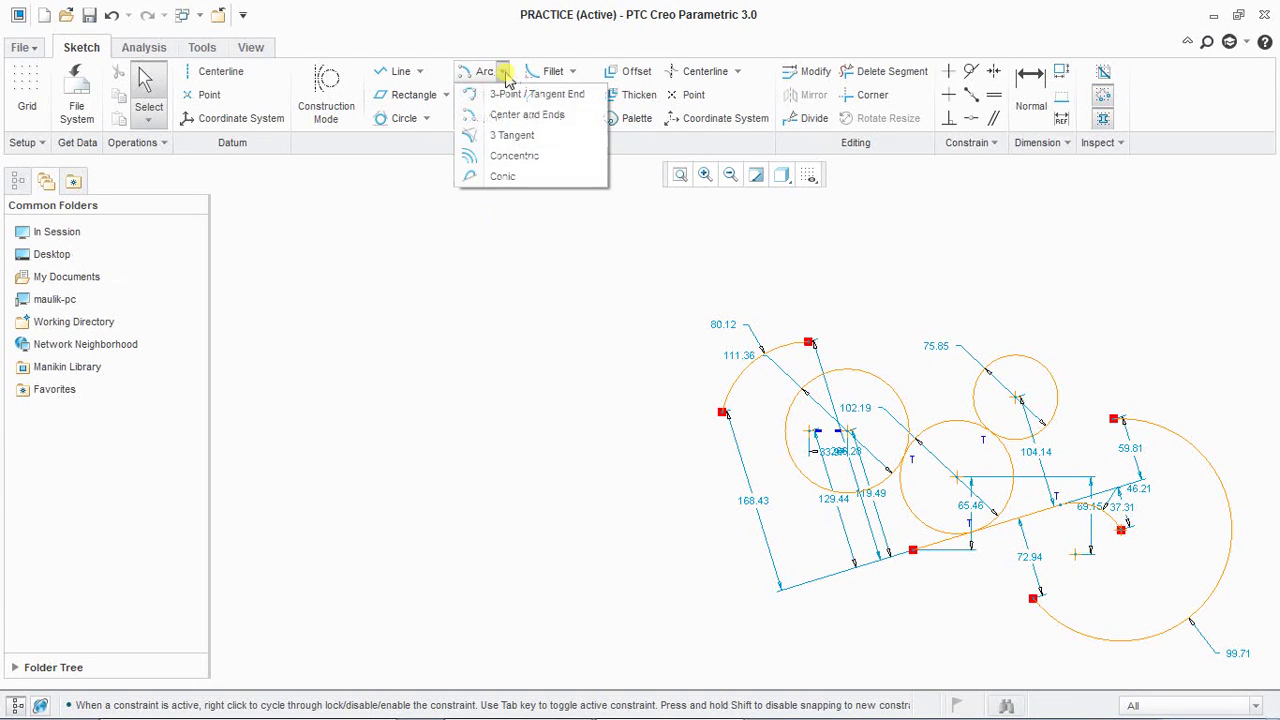
pyautogui.click(512, 136)
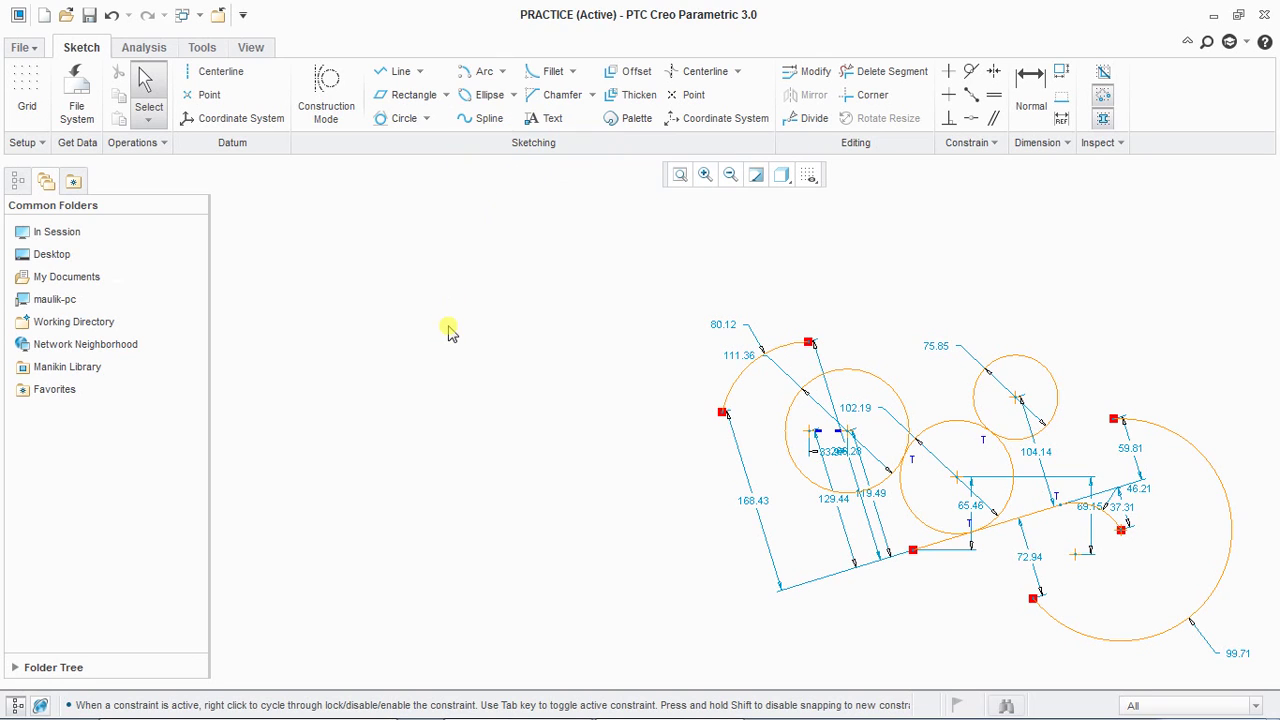
pyautogui.click(955, 428)
pyautogui.press('Delete')
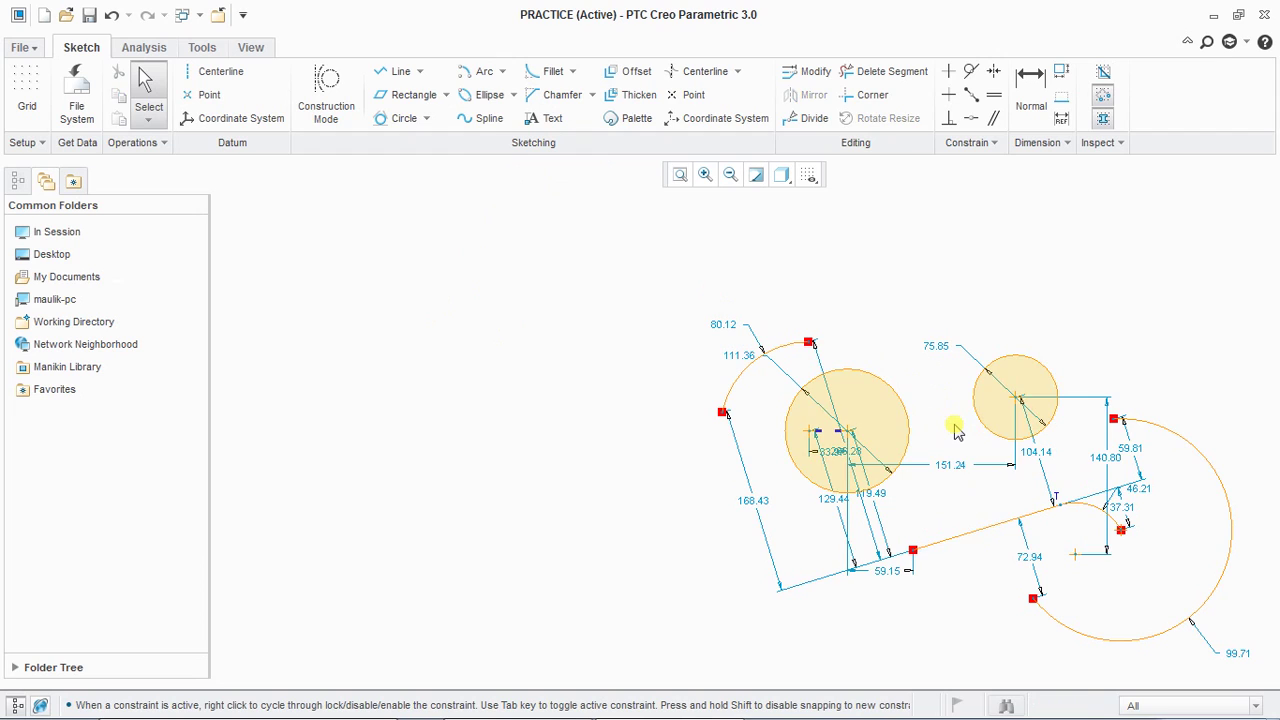
# - Sketch a 3 Tangent arc of about 51 radius from the large circle to the small circle, tangent to the sloping line
pyautogui.click(503, 72)
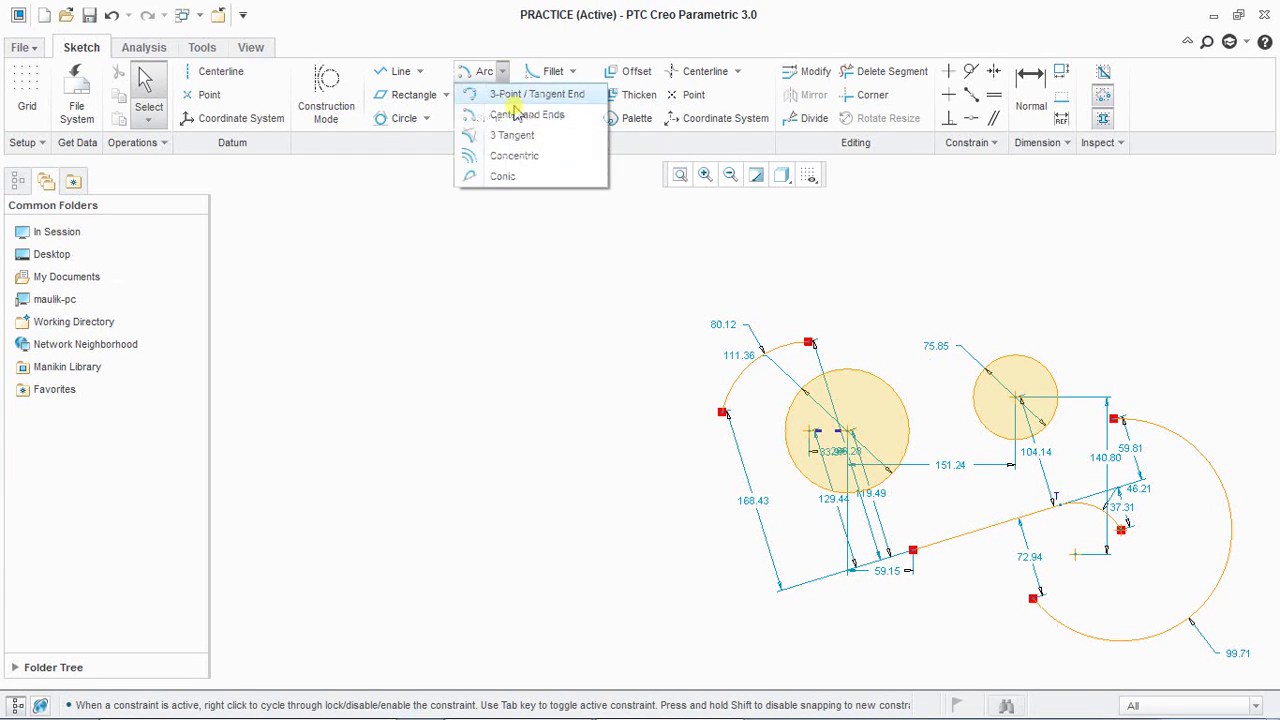
pyautogui.click(512, 135)
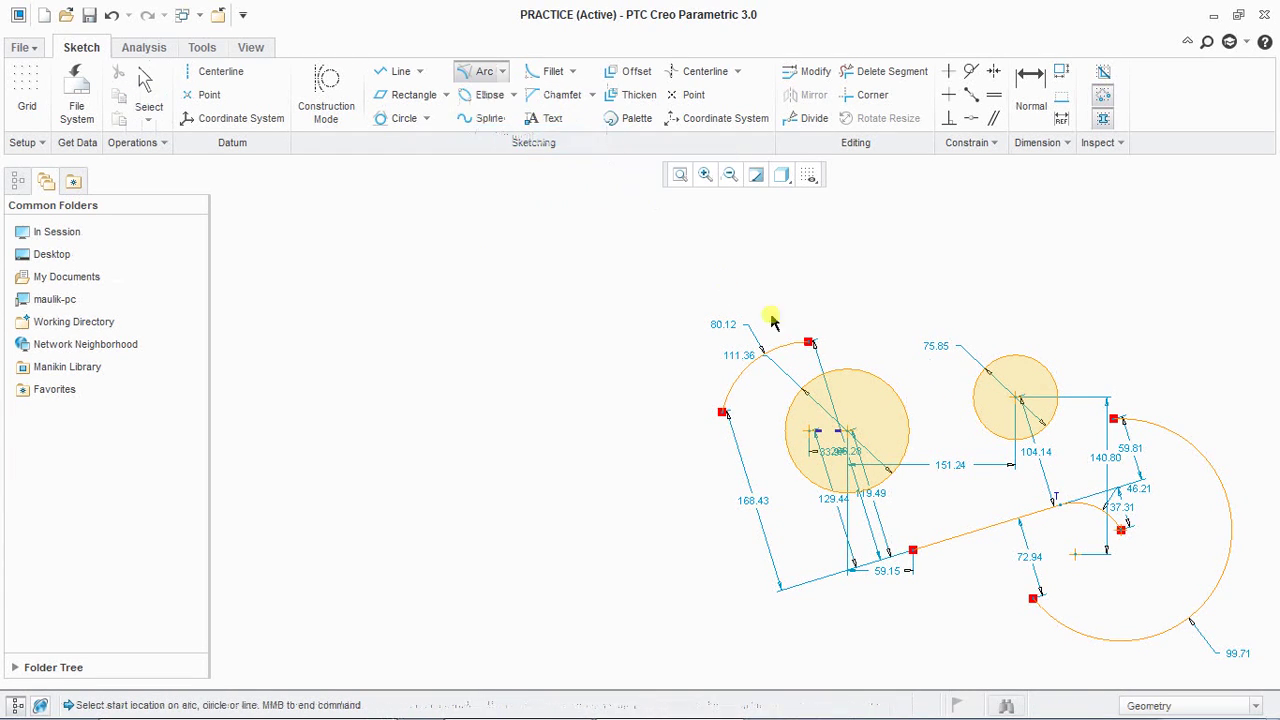
pyautogui.click(906, 436)
pyautogui.click(985, 430)
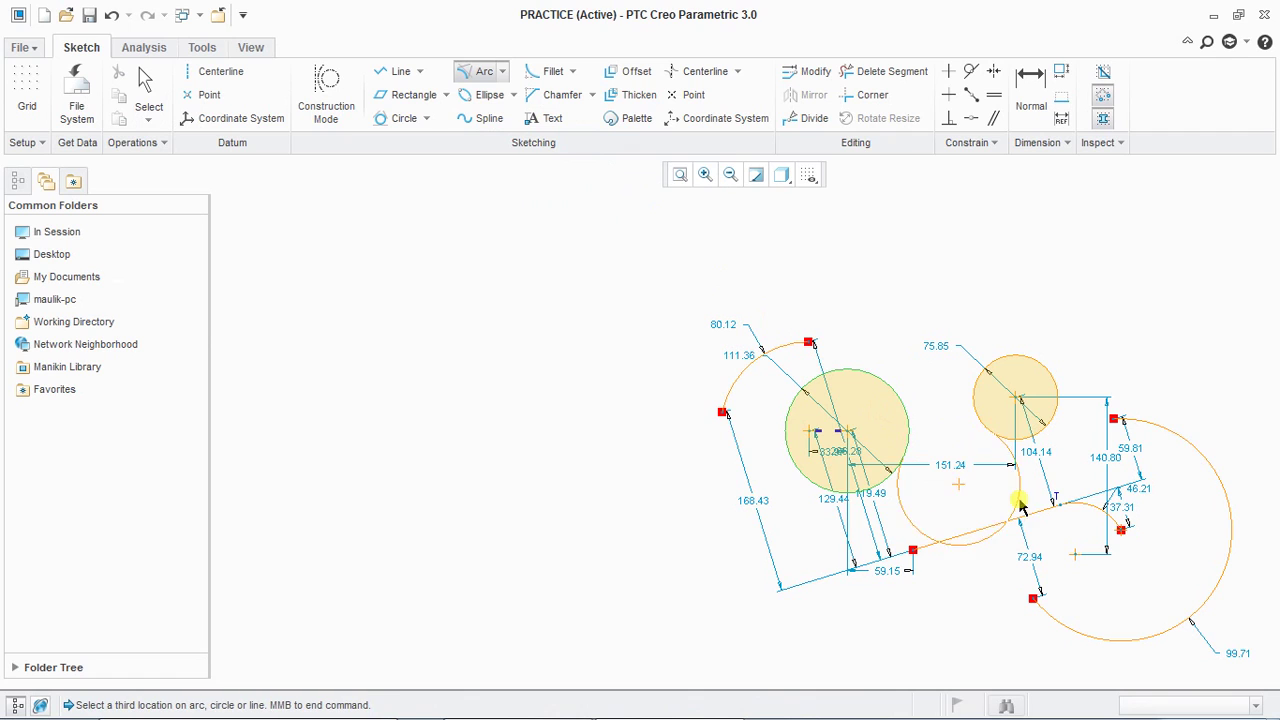
pyautogui.click(971, 531)
pyautogui.middleClick(515, 385)
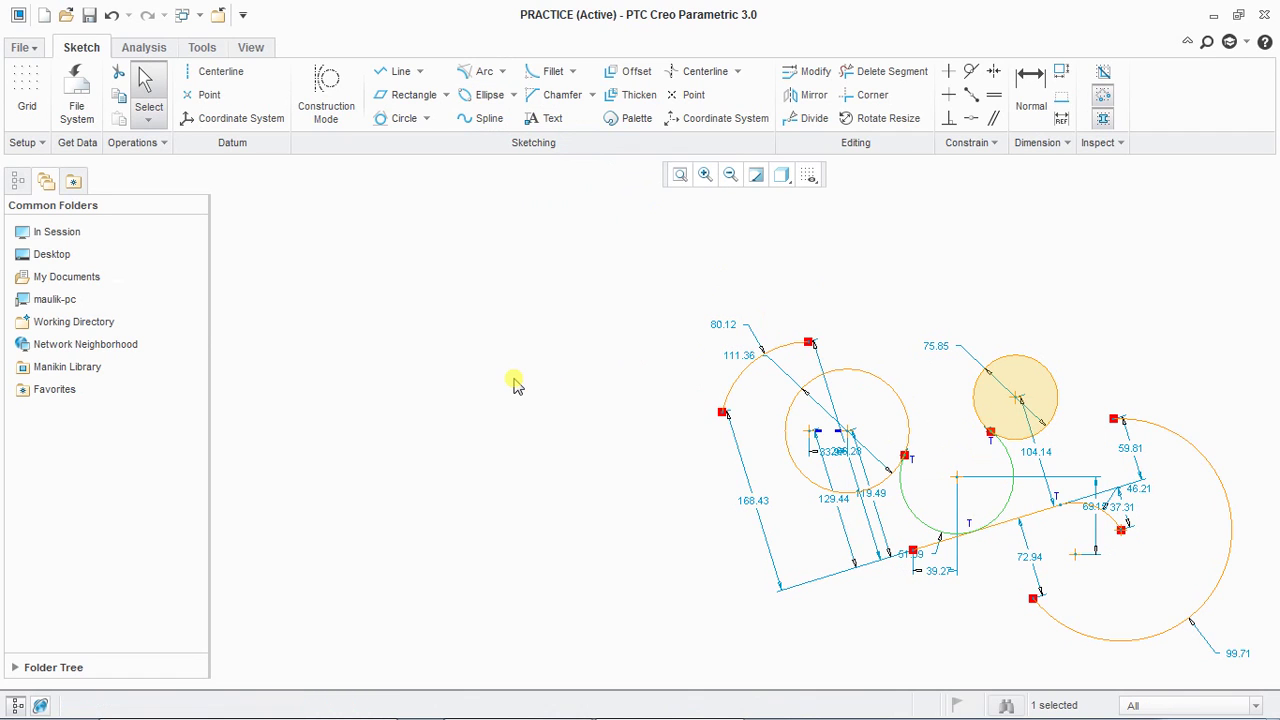
# - Sketch four Concentric arcs of different radii and lengths outside the free 3-point arc, sharing its centre
pyautogui.click(502, 71)
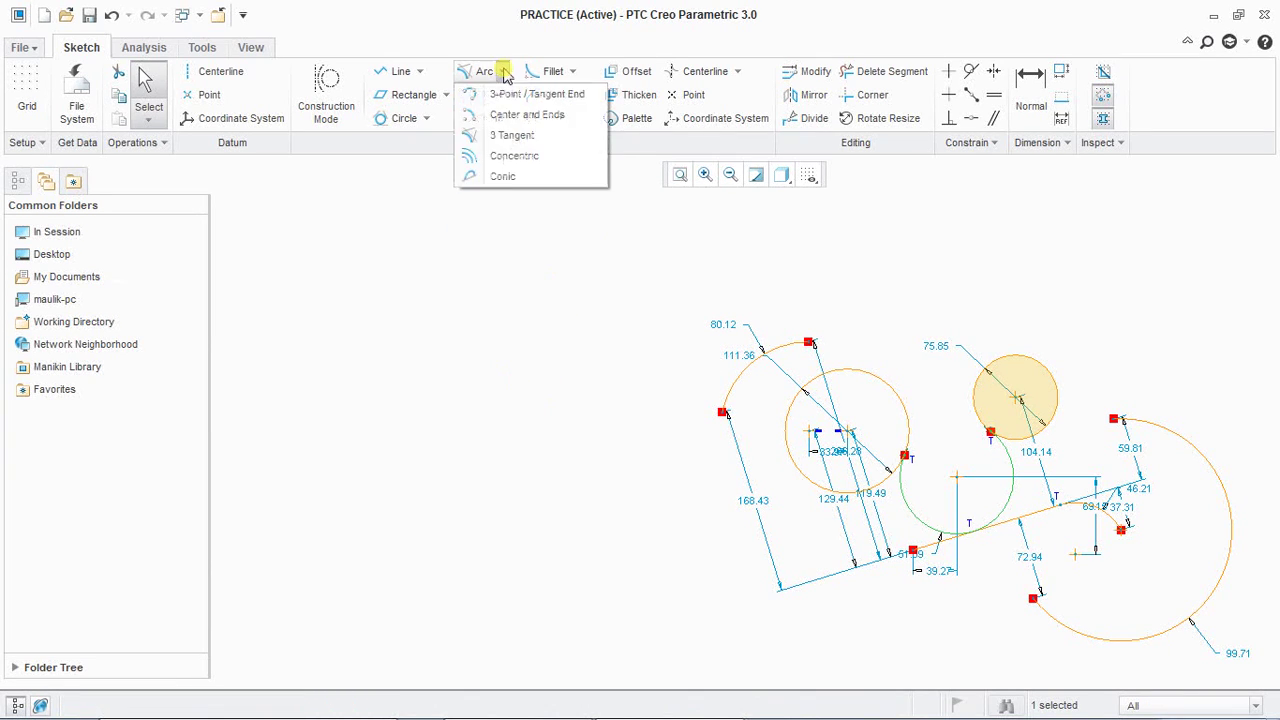
pyautogui.click(540, 157)
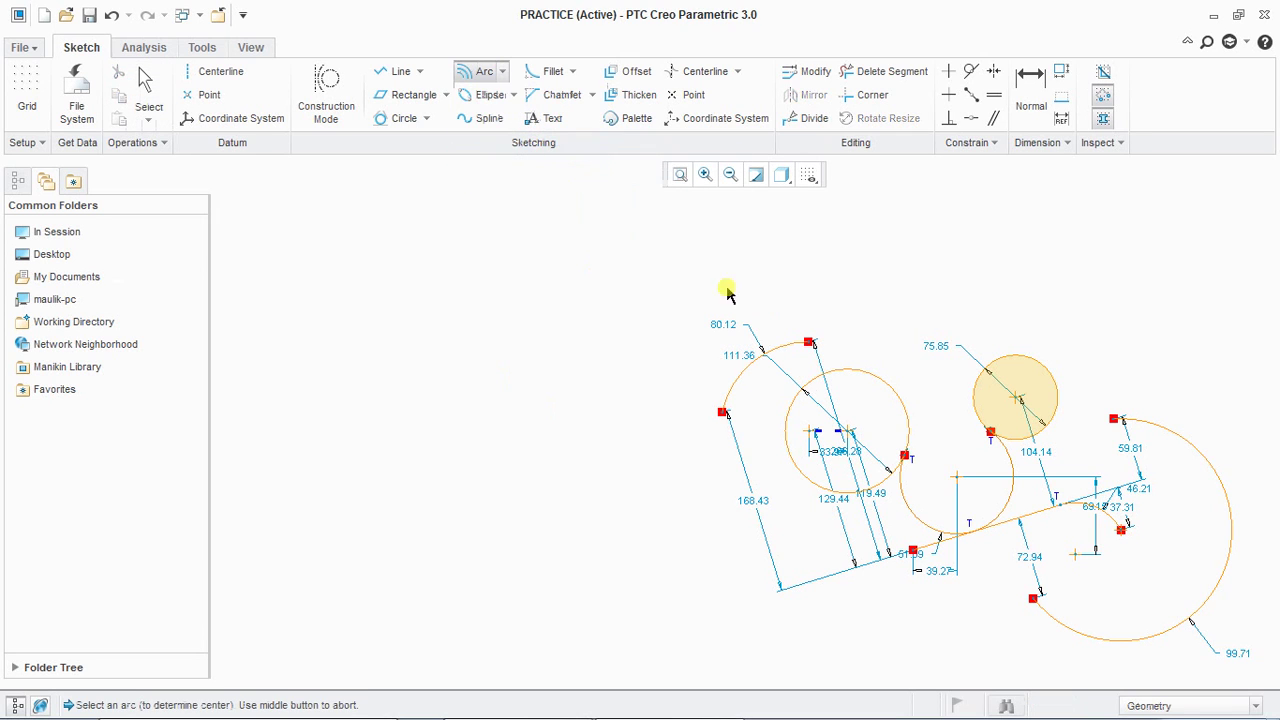
pyautogui.click(771, 340)
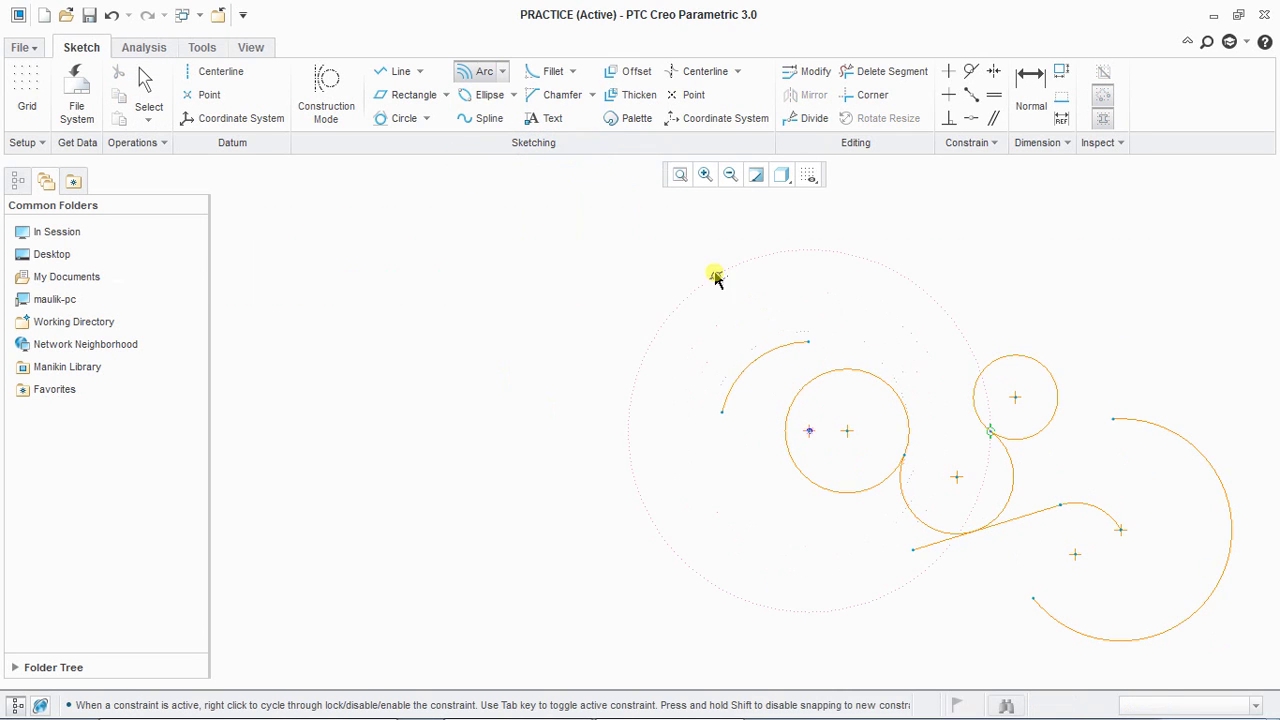
pyautogui.click(746, 291)
pyautogui.click(634, 390)
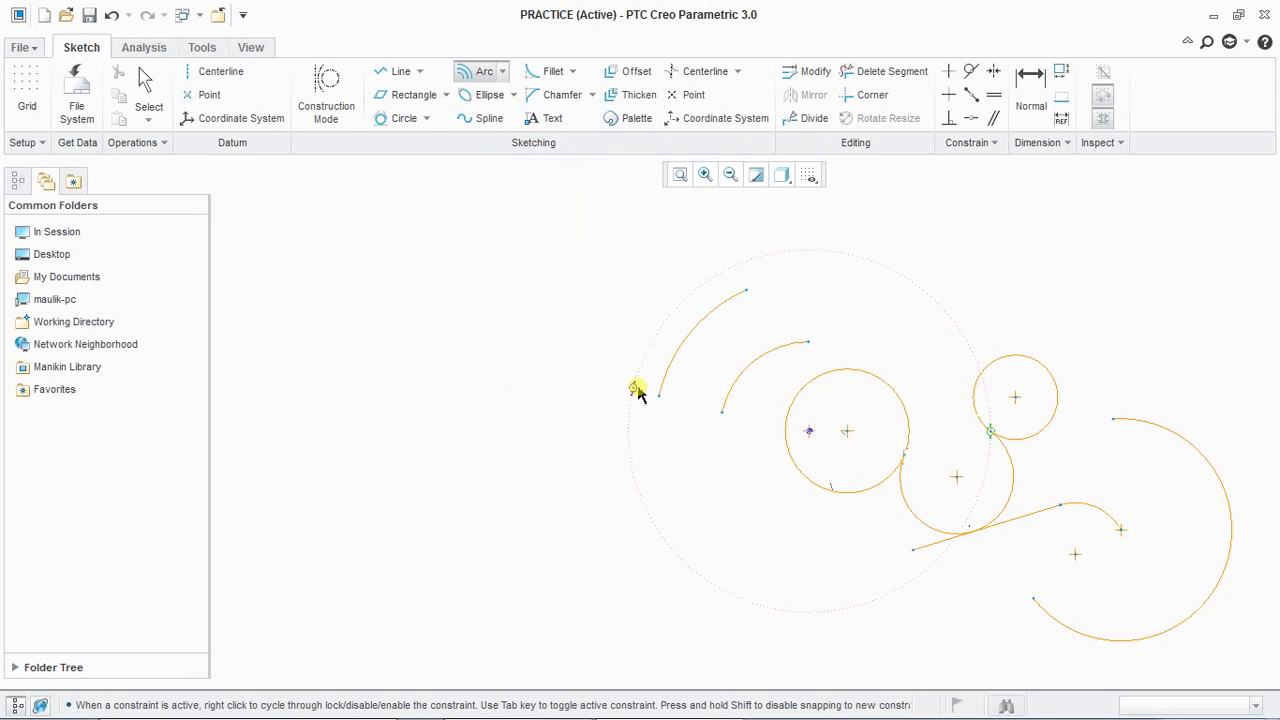
pyautogui.click(612, 360)
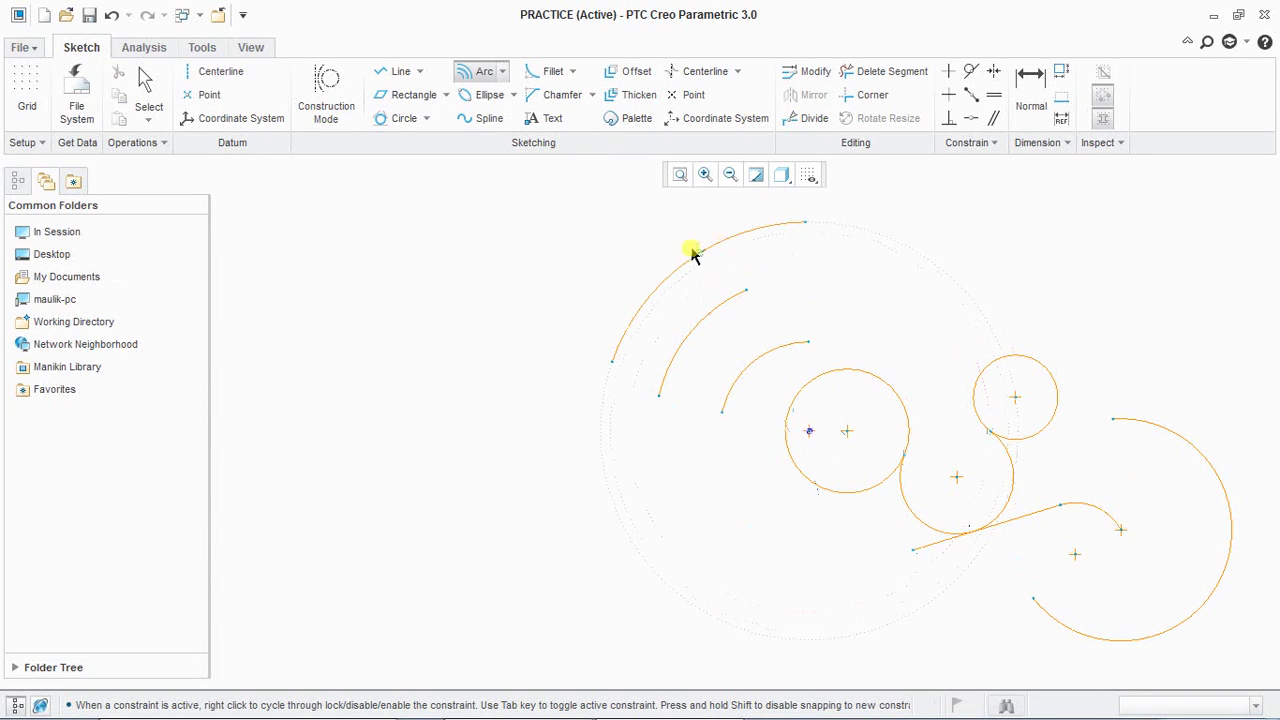
pyautogui.click(903, 227)
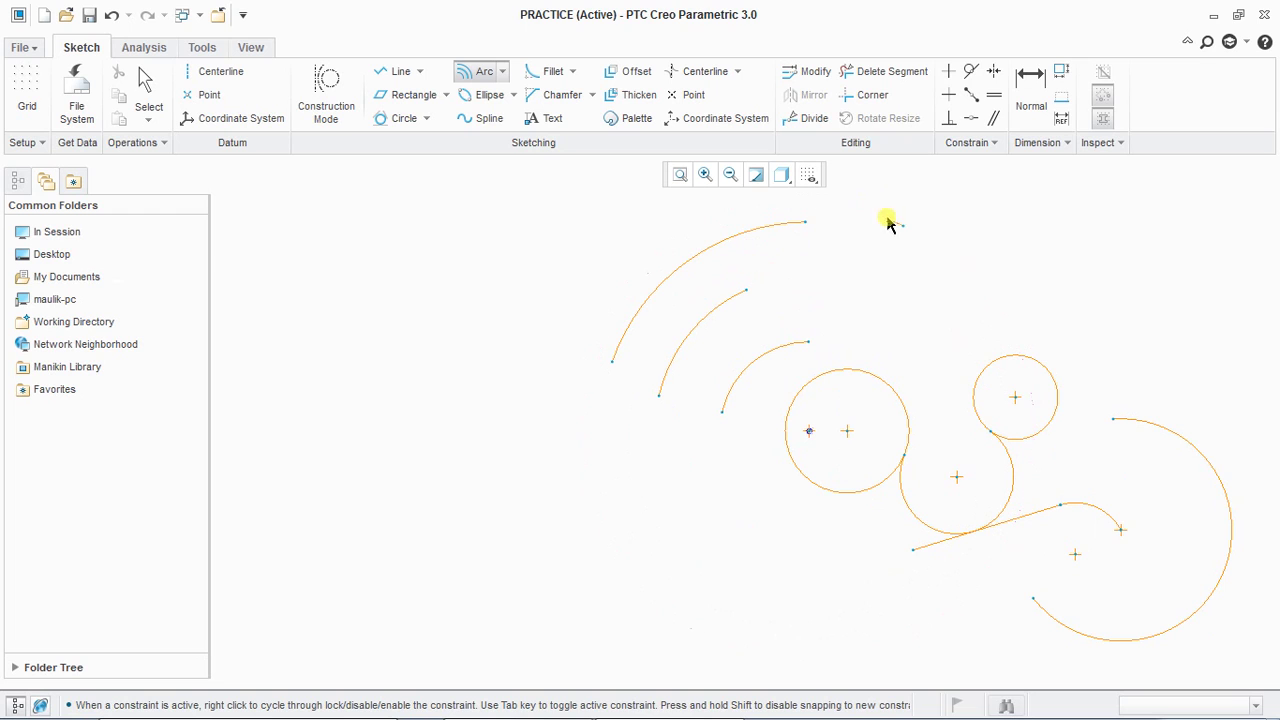
pyautogui.click(584, 432)
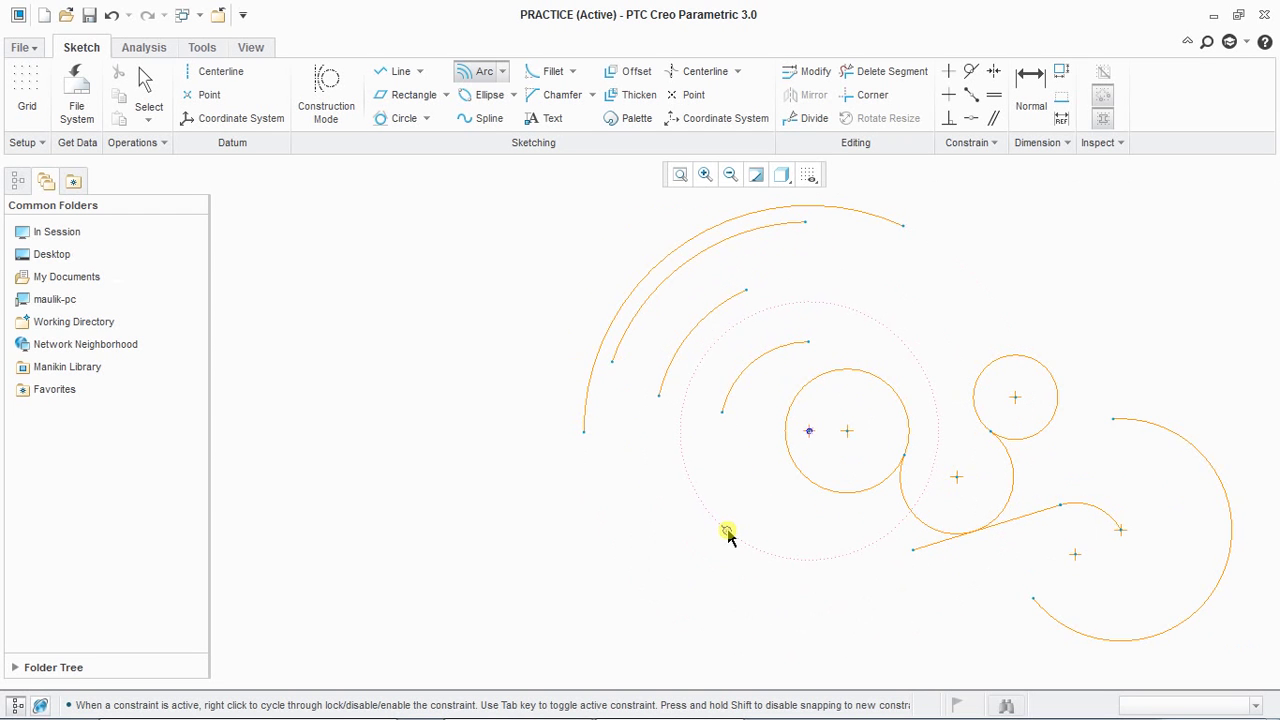
pyautogui.click(857, 312)
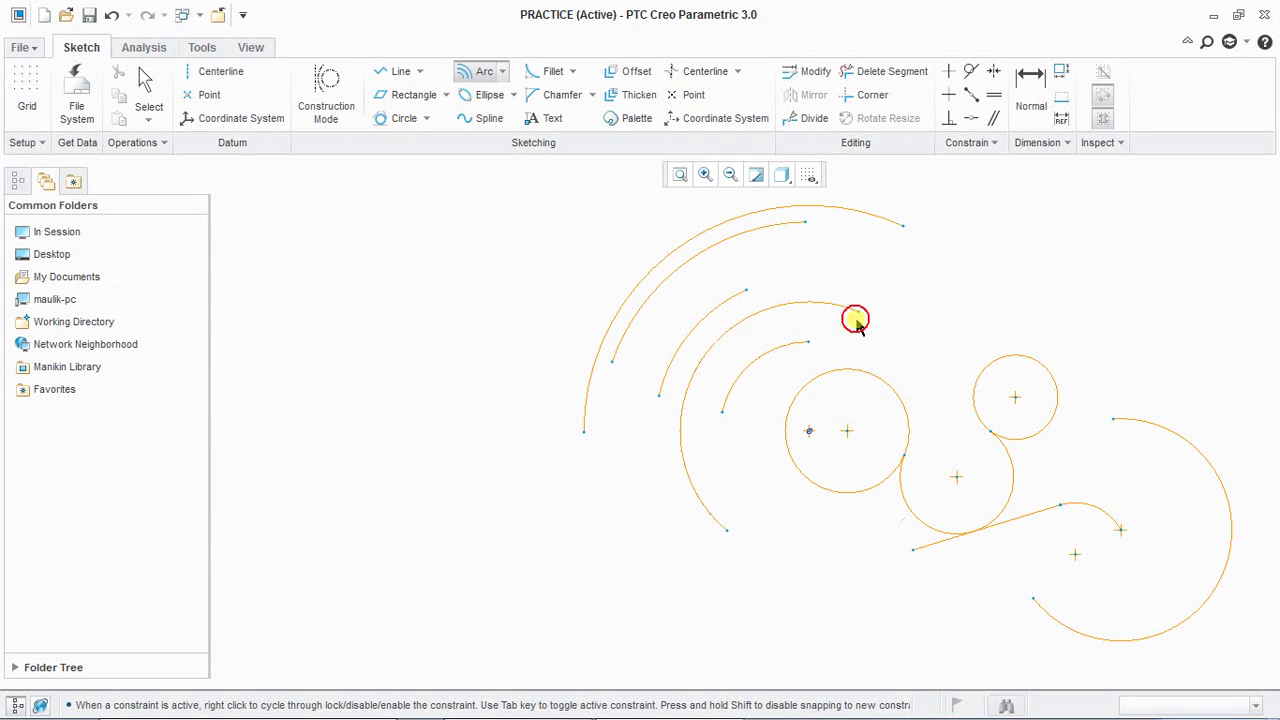
# - Sketch three Concentric arcs of about 76, 90 and 116 radius above and around the small circle, sharing its centre
pyautogui.click(958, 284)
pyautogui.middleClick(958, 284)
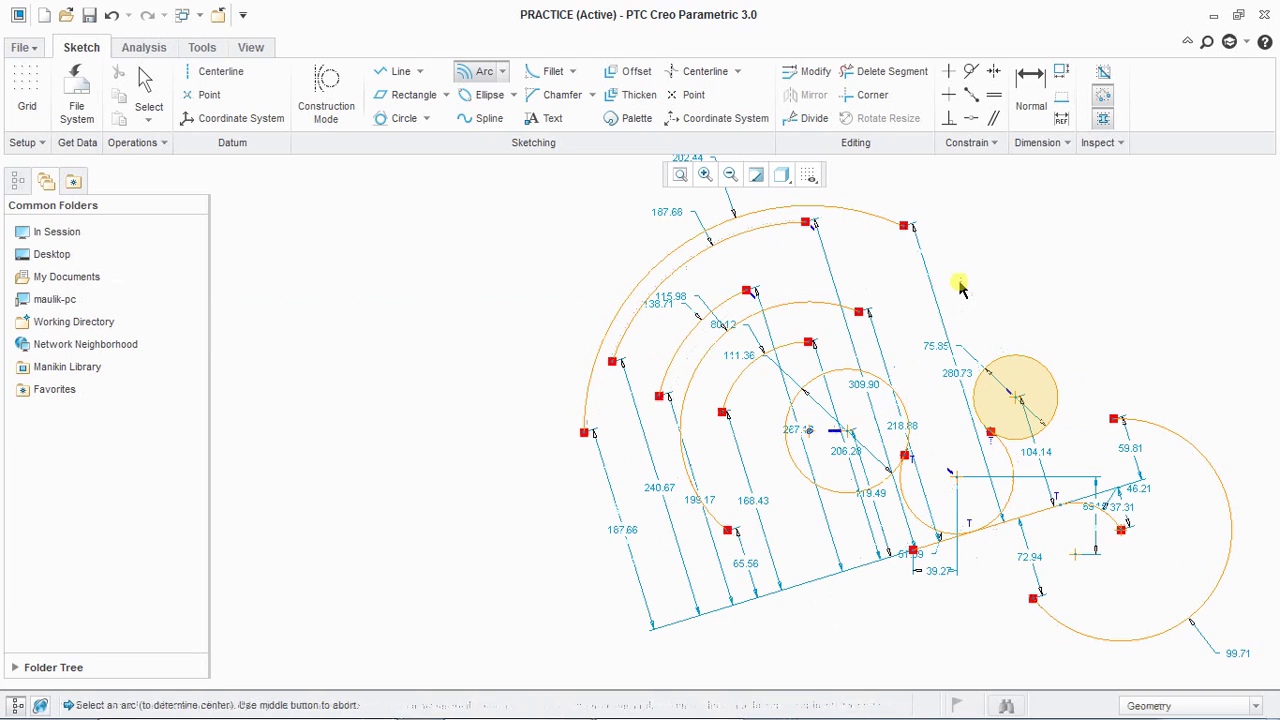
pyautogui.click(1045, 373)
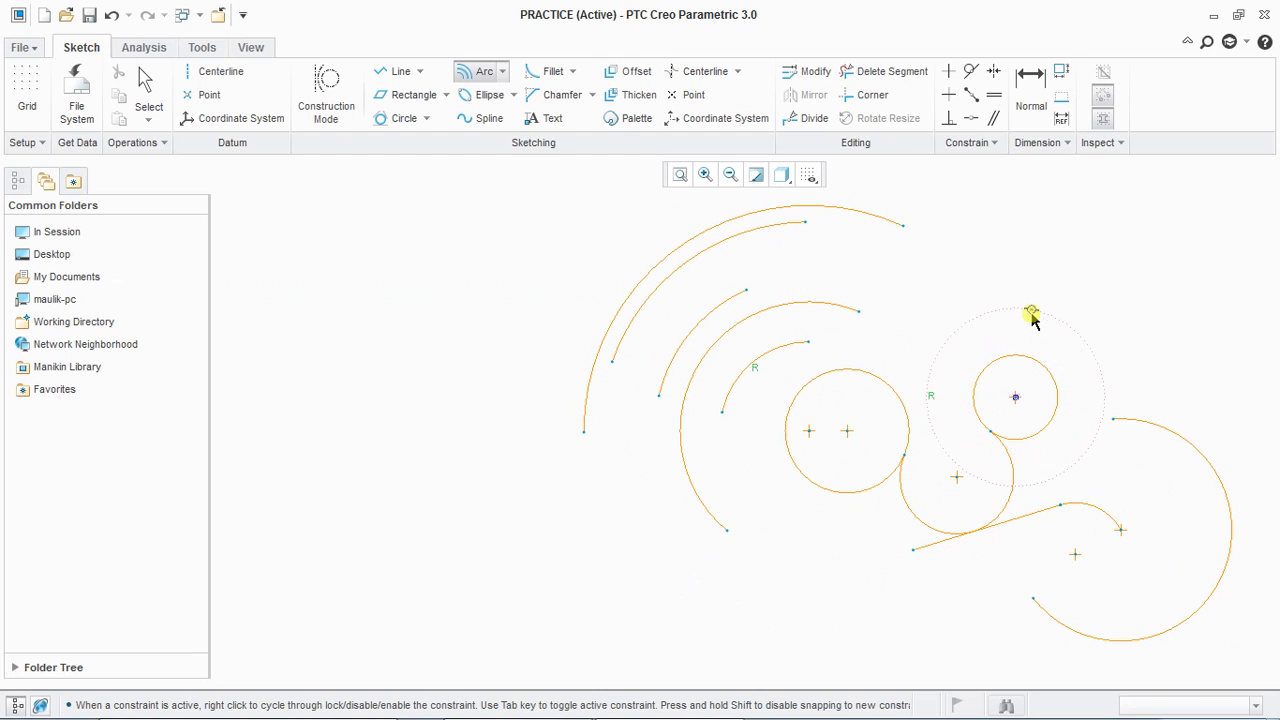
pyautogui.click(1029, 316)
pyautogui.click(933, 408)
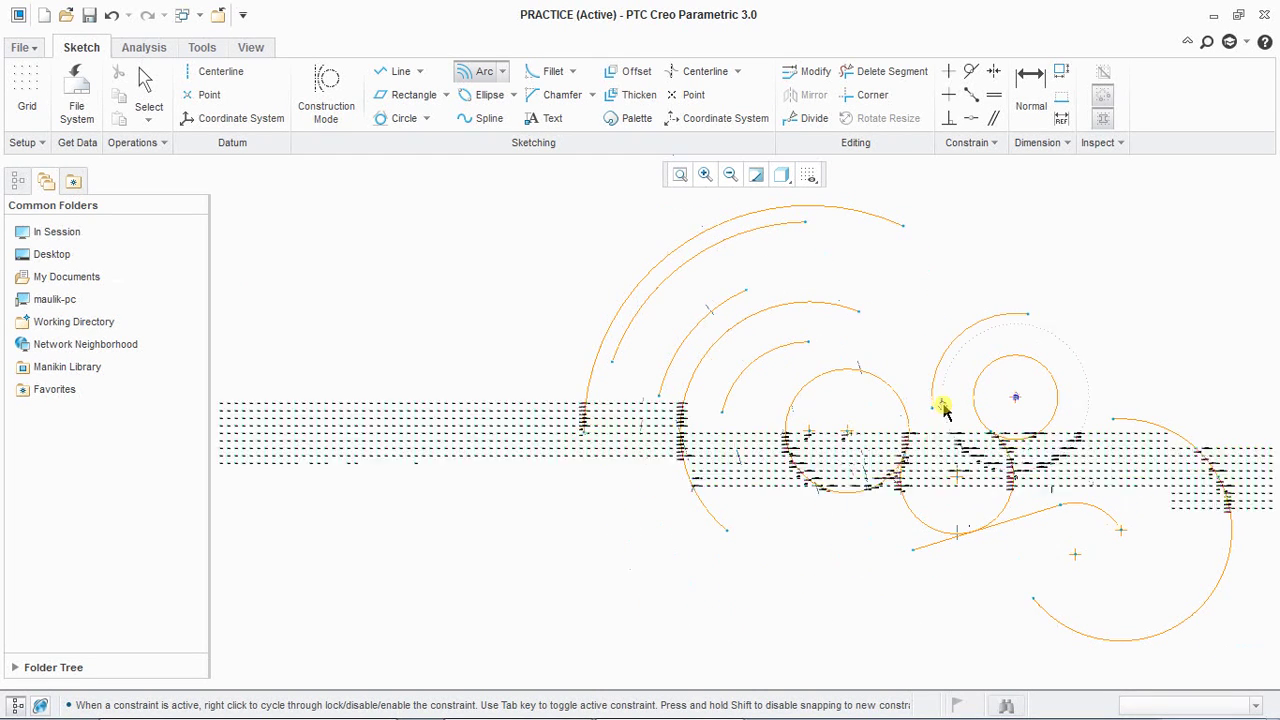
pyautogui.click(924, 356)
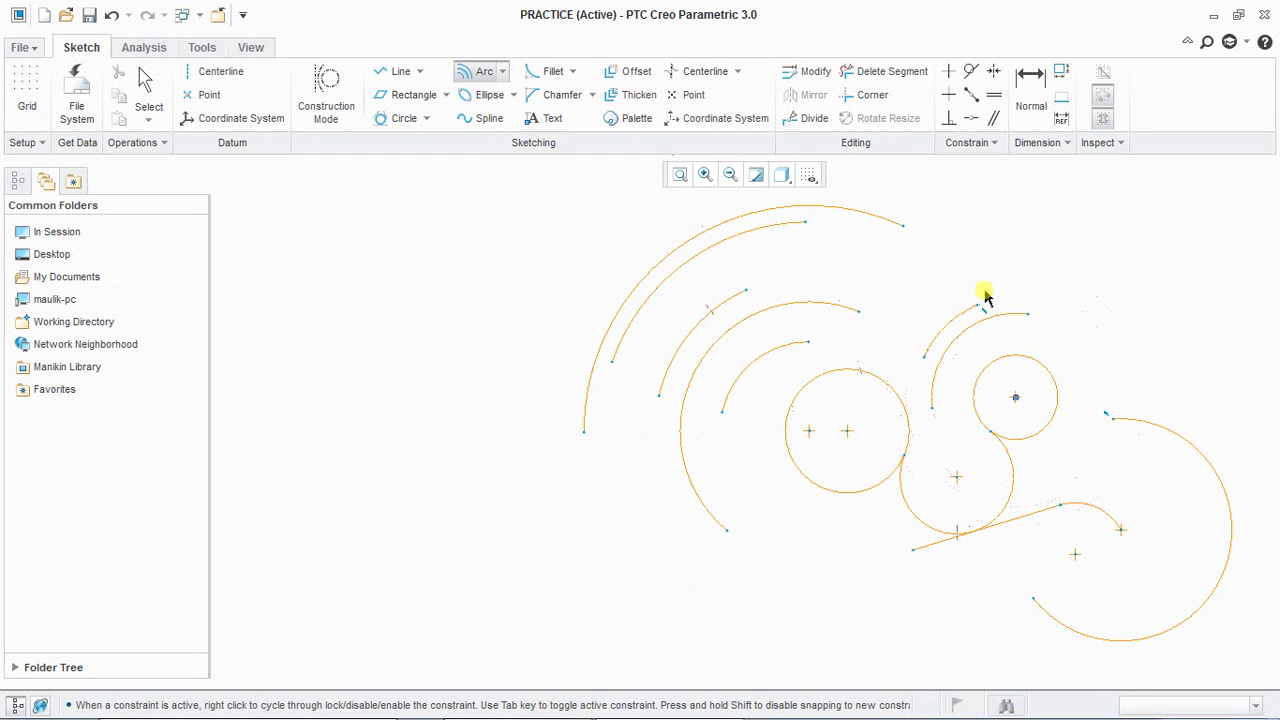
pyautogui.click(1105, 357)
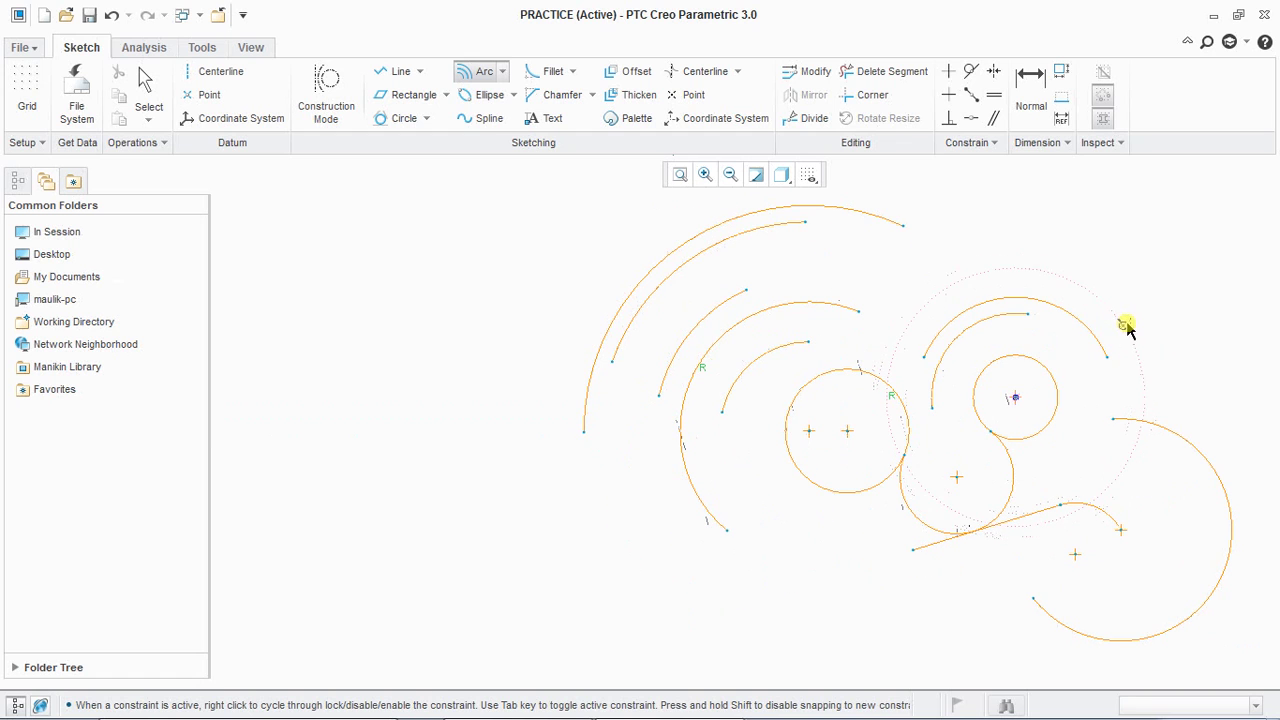
pyautogui.click(1124, 326)
pyautogui.click(894, 297)
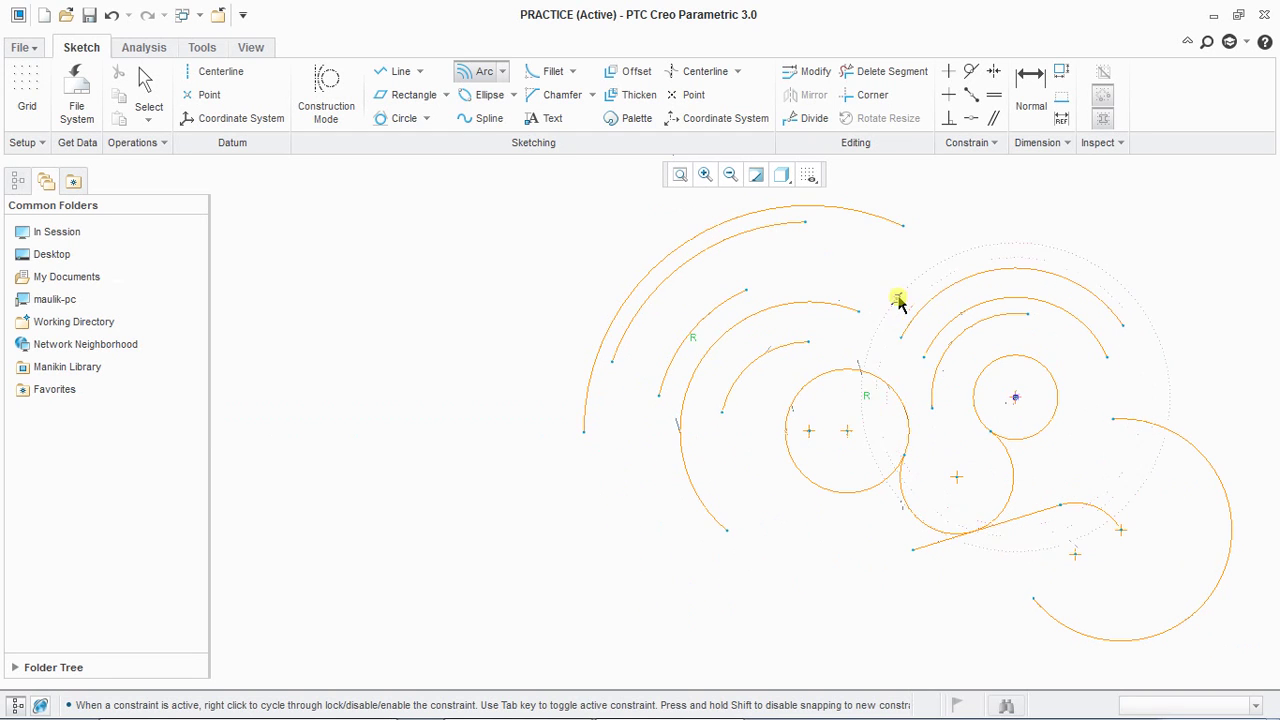
pyautogui.middleClick(409, 406)
# - Delete all the circles, arcs and the line from the sketch
pyautogui.moveTo(352, 266)
pyautogui.mouseDown()
pyautogui.moveTo(531, 282)
pyautogui.moveTo(997, 560)
pyautogui.moveTo(1002, 588)
pyautogui.mouseUp()
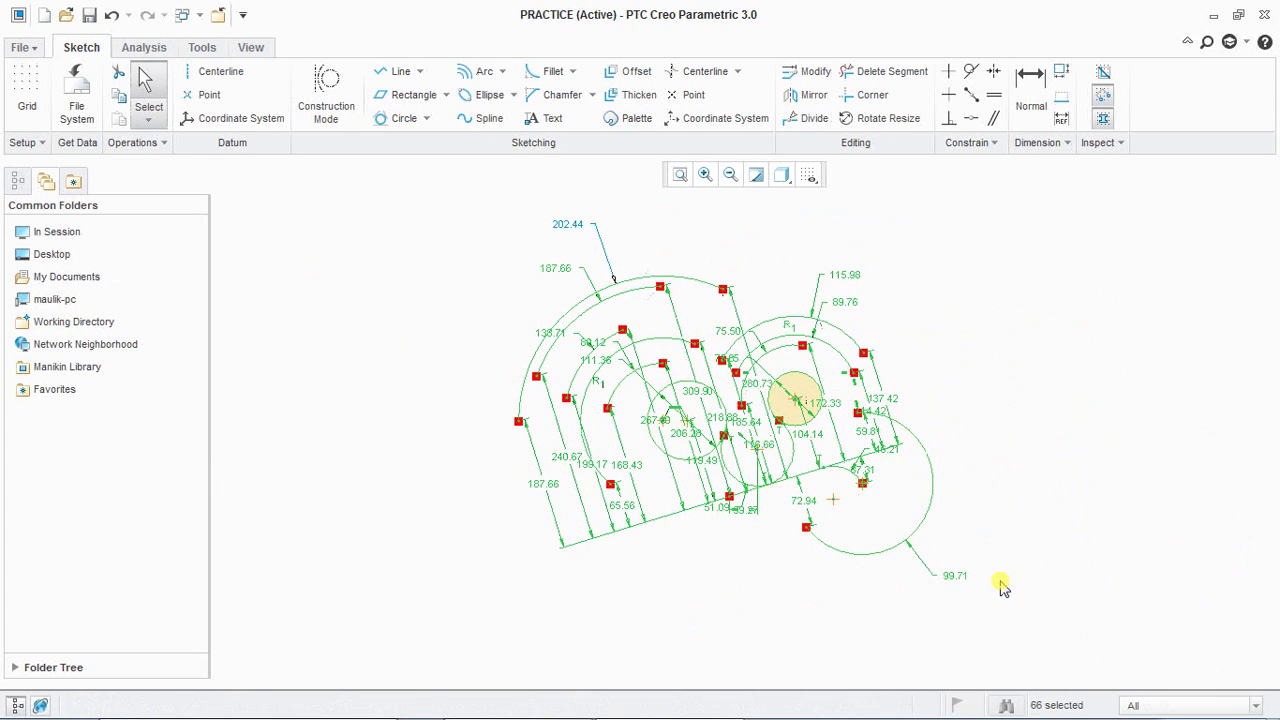
pyautogui.press('Delete')
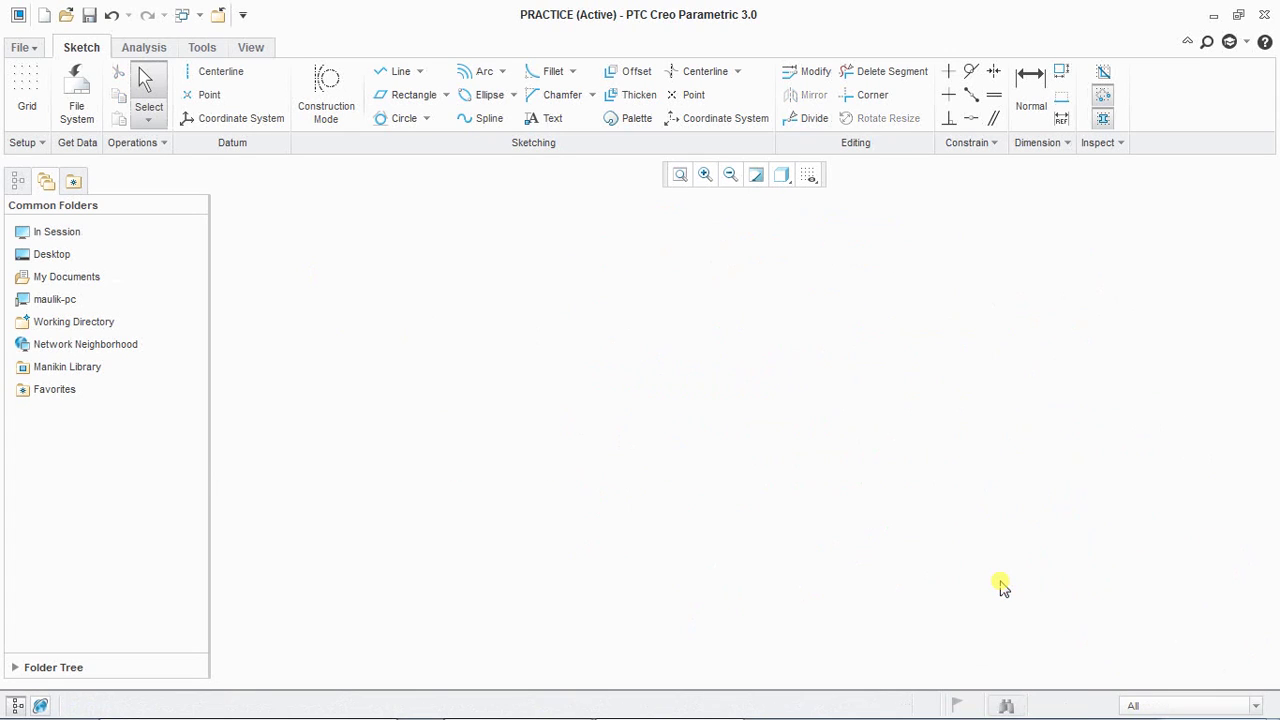
# - Sketch a Conic arc bulging upward between two horizontally aligned endpoints about 486 apart, with its peak offset toward the left end
pyautogui.click(503, 72)
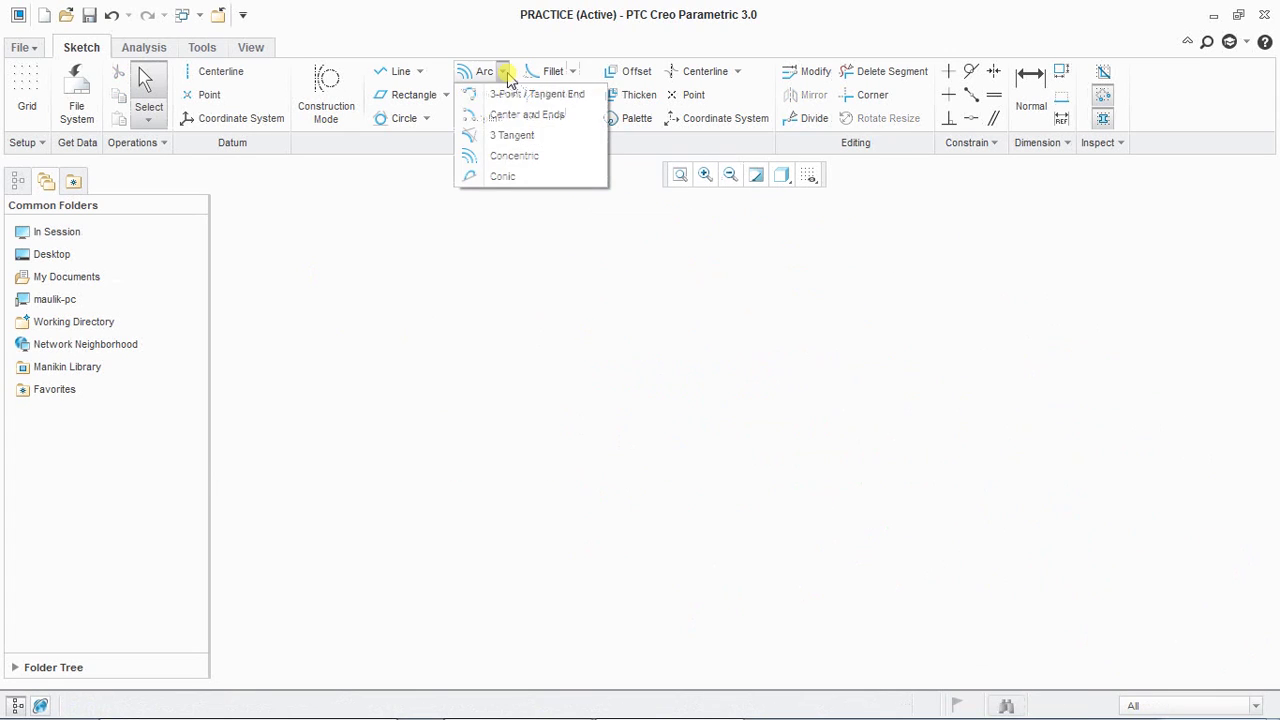
pyautogui.click(528, 184)
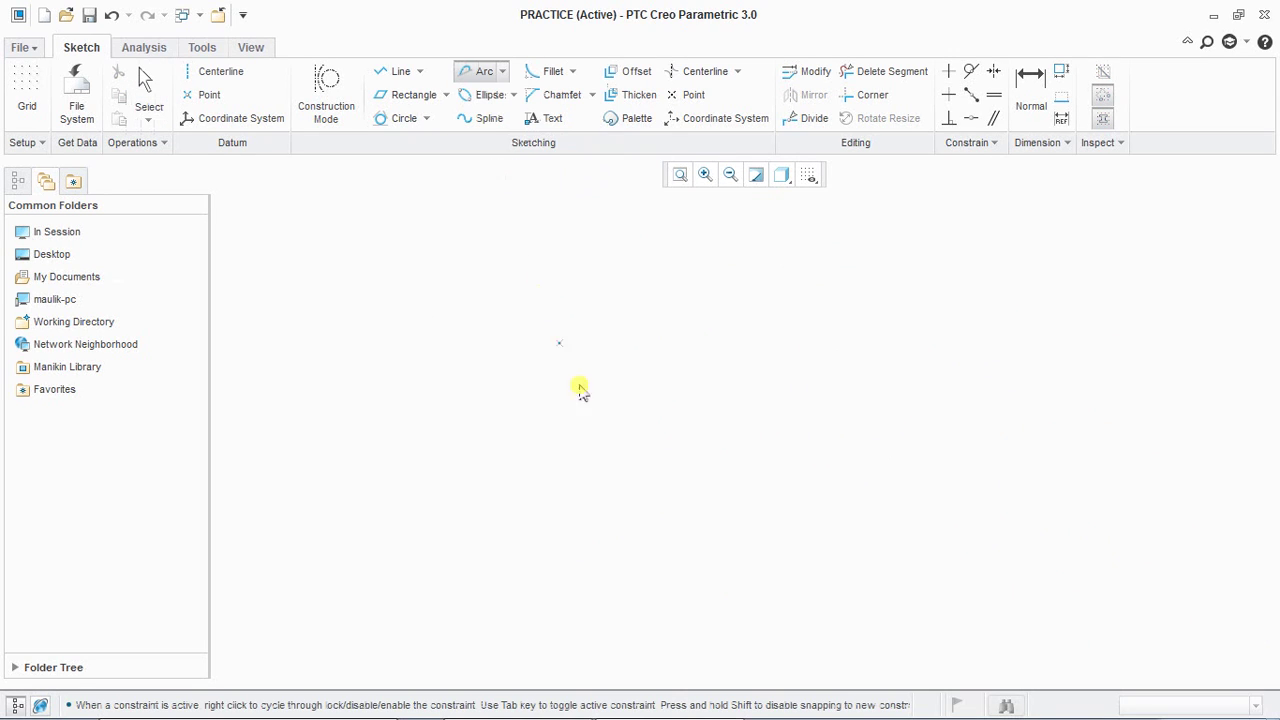
pyautogui.click(574, 494)
pyautogui.click(914, 494)
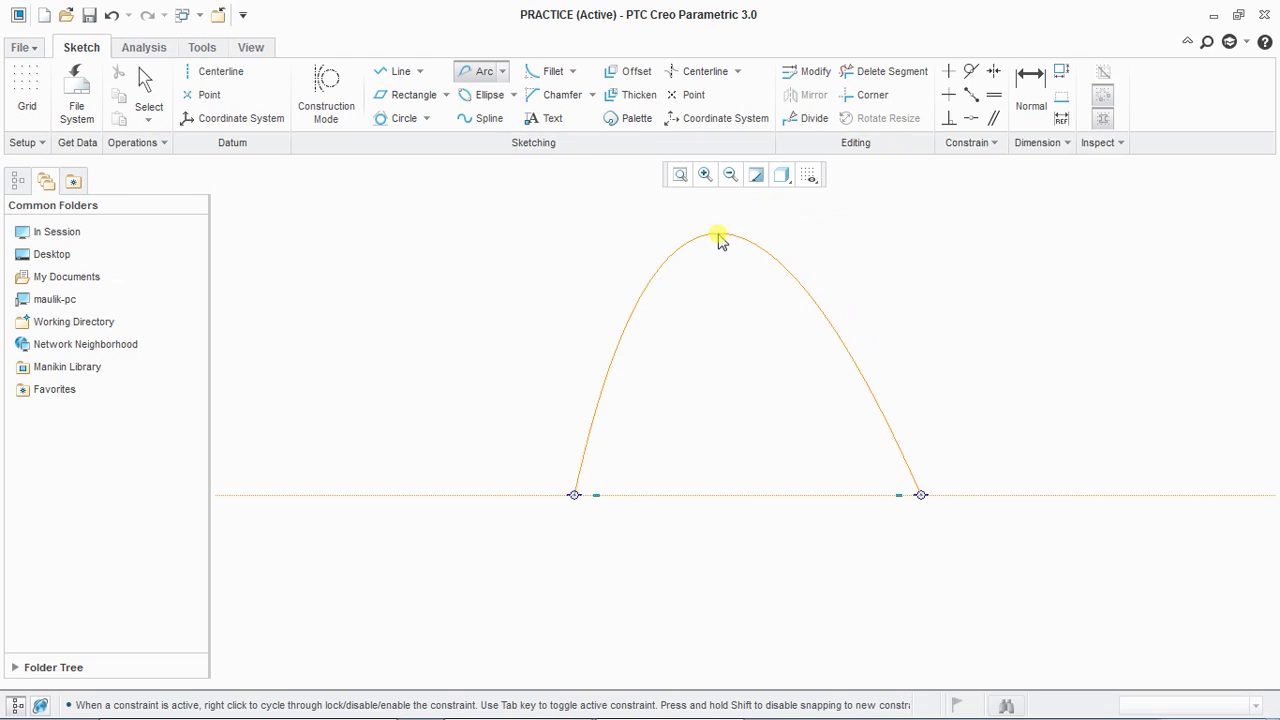
pyautogui.click(706, 248)
pyautogui.middleClick(880, 297)
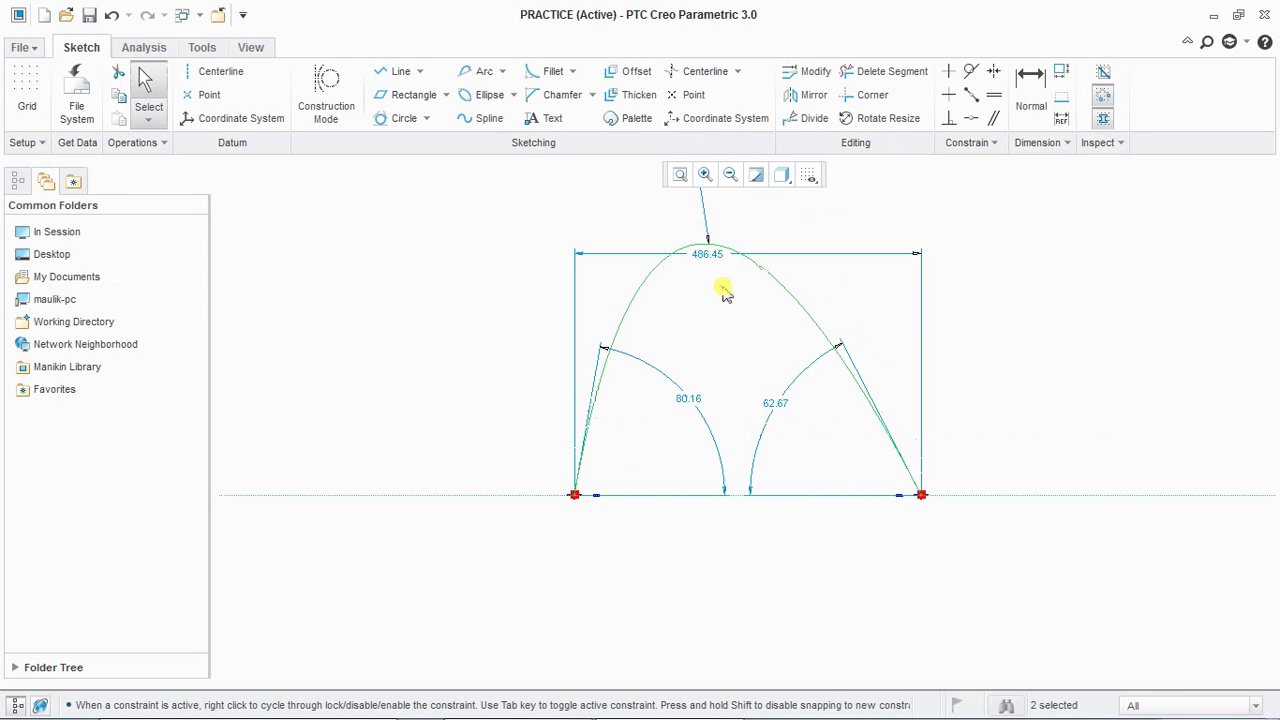
pyautogui.scroll(-4, 691, 380)
pyautogui.scroll(4, 706, 331)
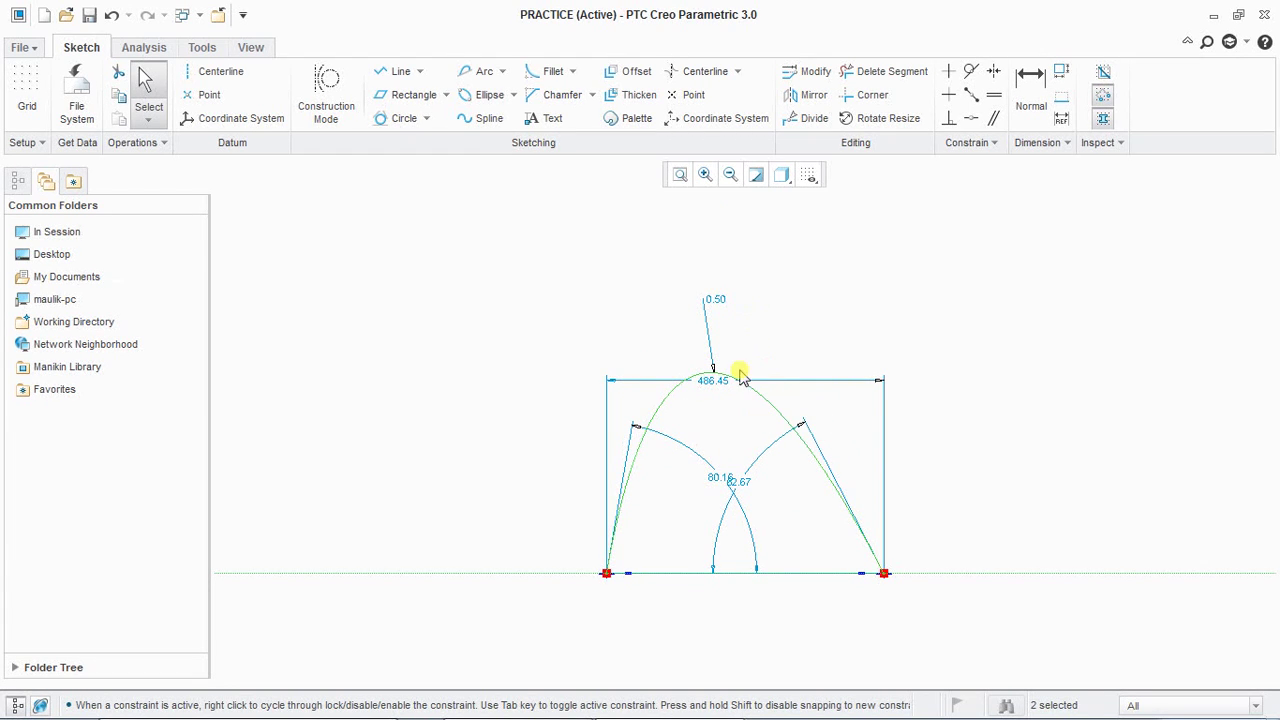
pyautogui.click(742, 352)
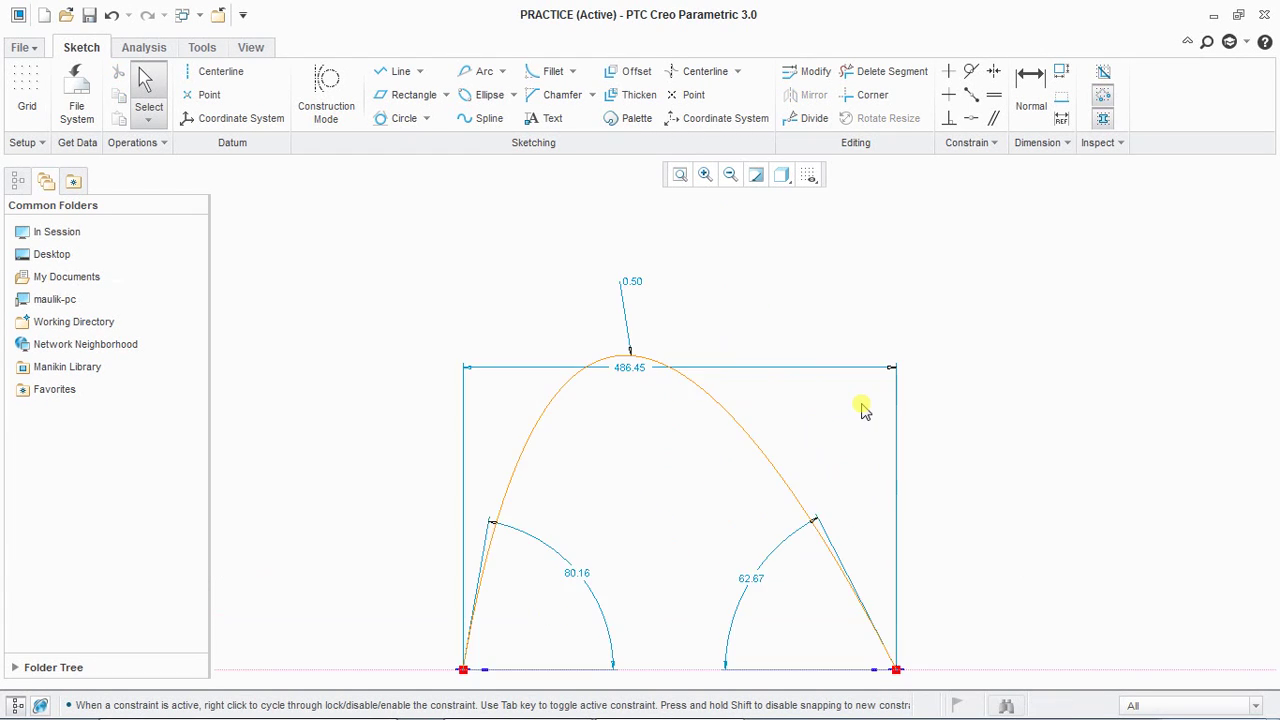
pyautogui.scroll(3, 883, 600)
pyautogui.scroll(-2, 883, 600)
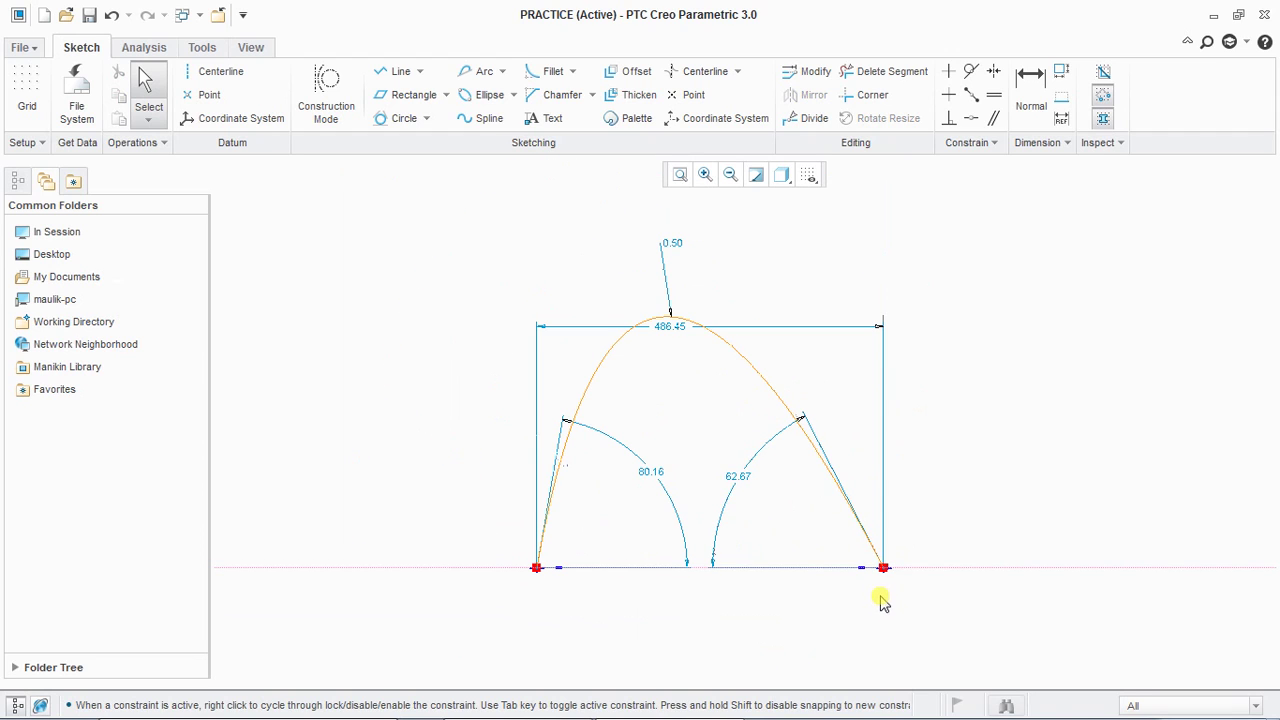
# - Sketch a horizontal Axis Ends Ellipse about 890 wide and 337 high across the conic arc
pyautogui.click(512, 95)
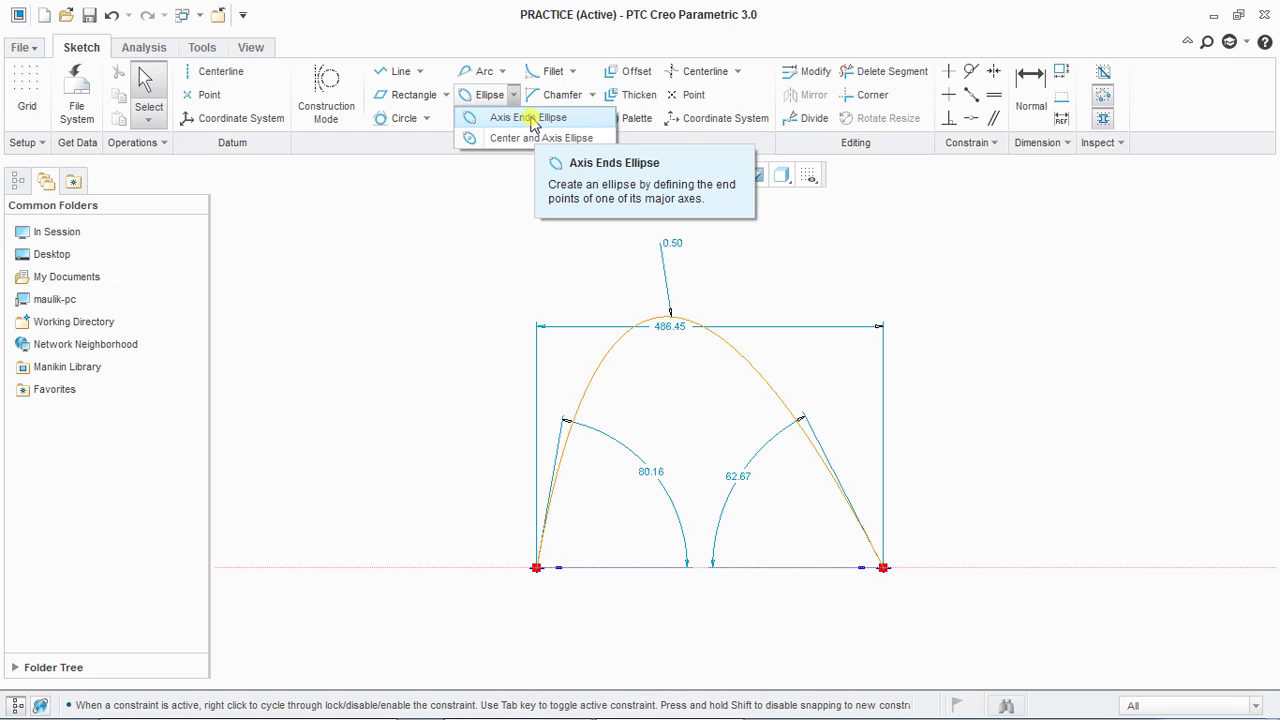
pyautogui.click(529, 118)
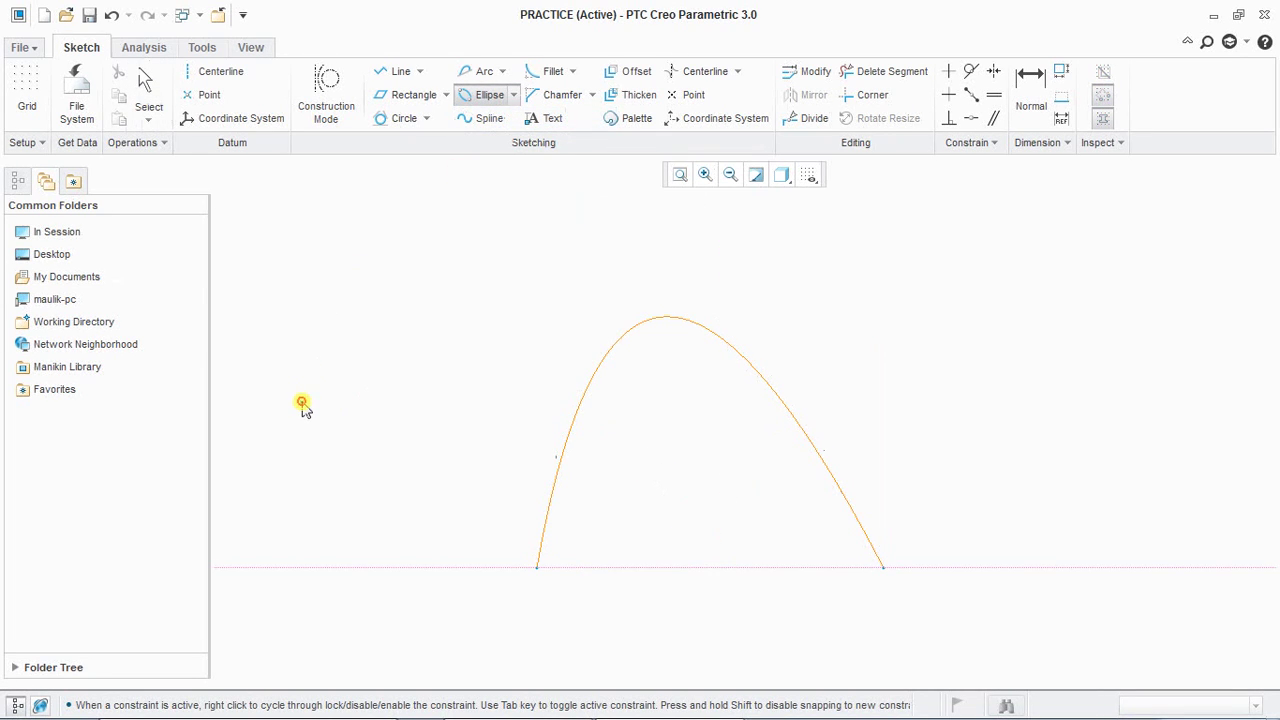
pyautogui.click(936, 408)
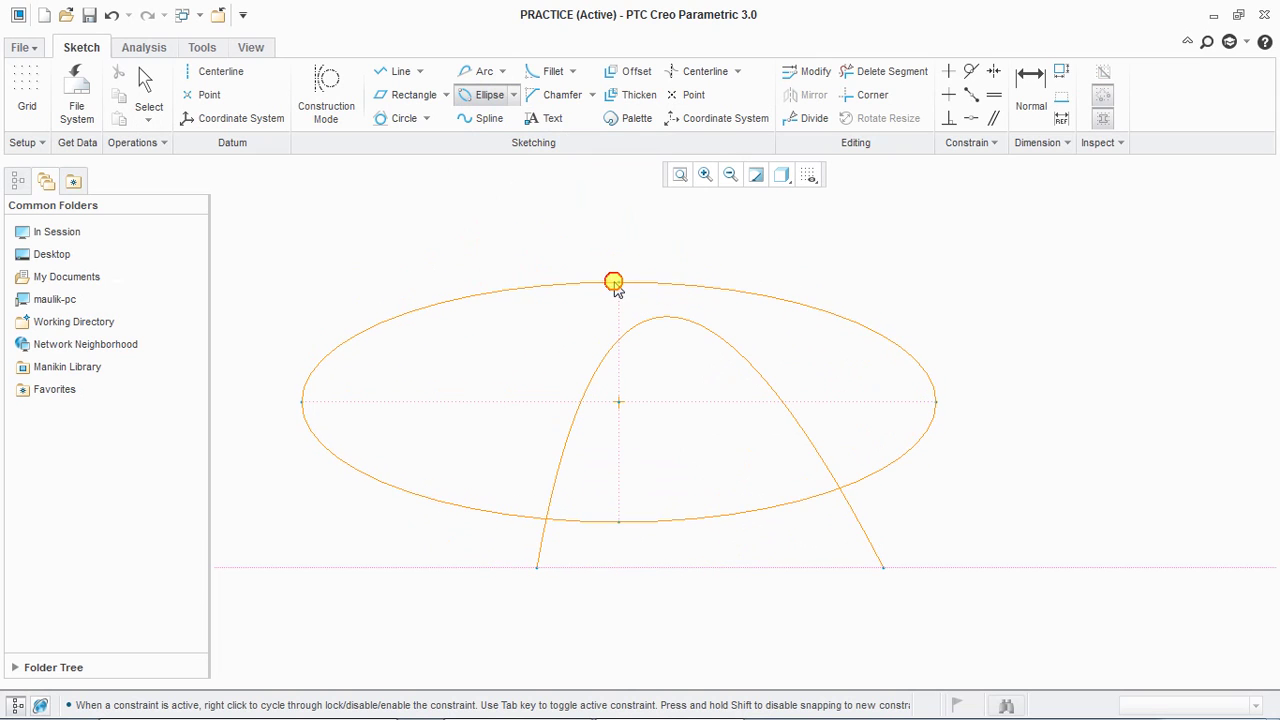
pyautogui.click(614, 284)
pyautogui.middleClick(940, 314)
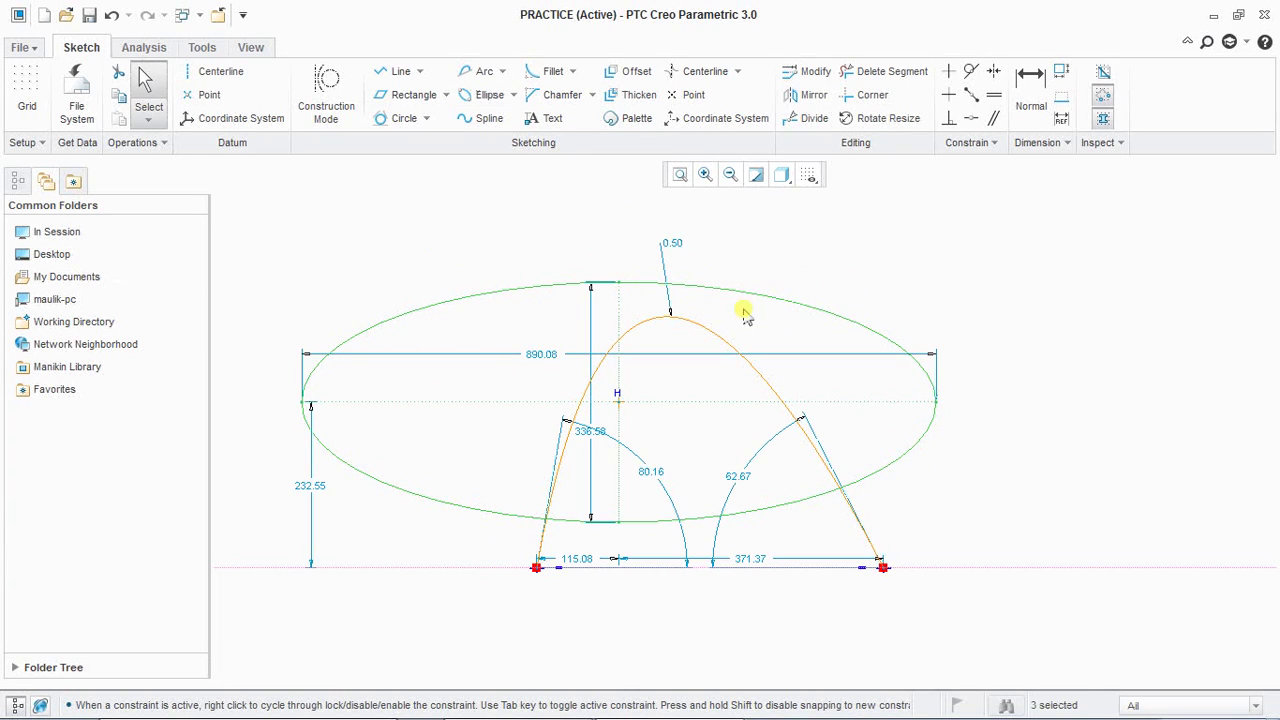
# - Sketch a Center and Axis Ellipse centred on the first ellipse, with its long axis sloping down to the right
pyautogui.click(512, 96)
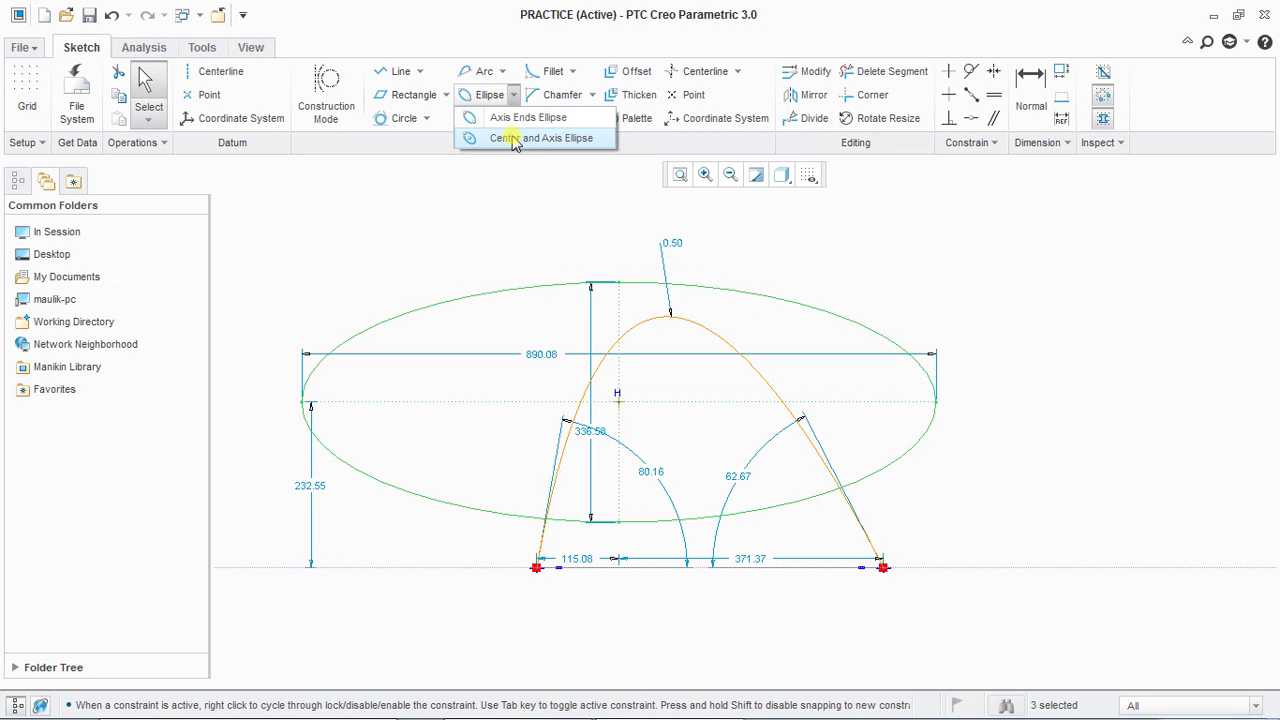
pyautogui.click(514, 137)
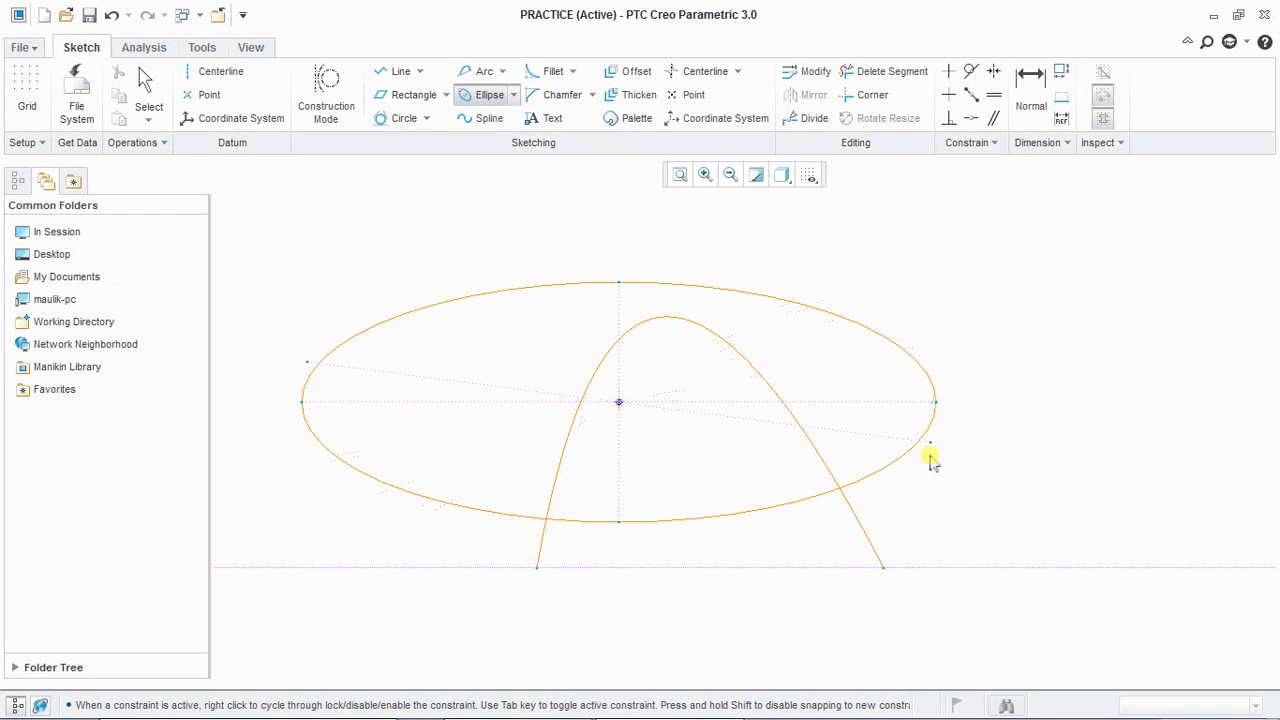
pyautogui.click(858, 557)
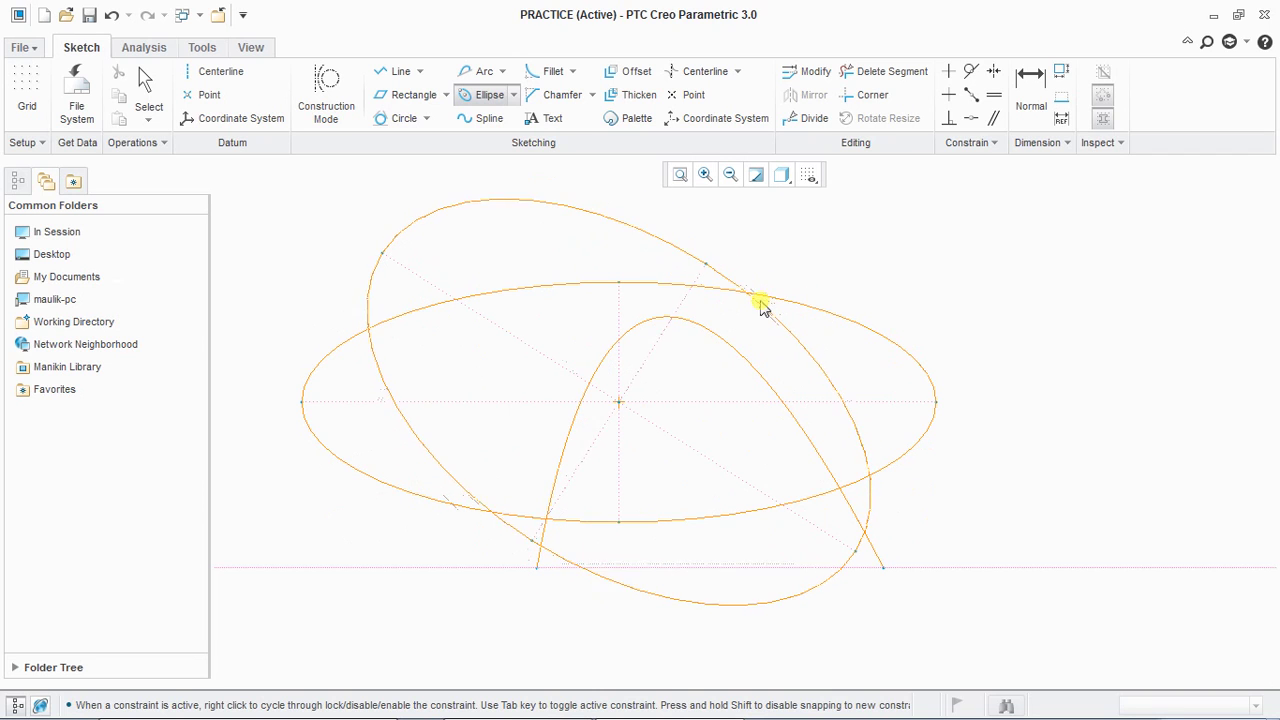
pyautogui.click(757, 308)
pyautogui.middleClick(865, 250)
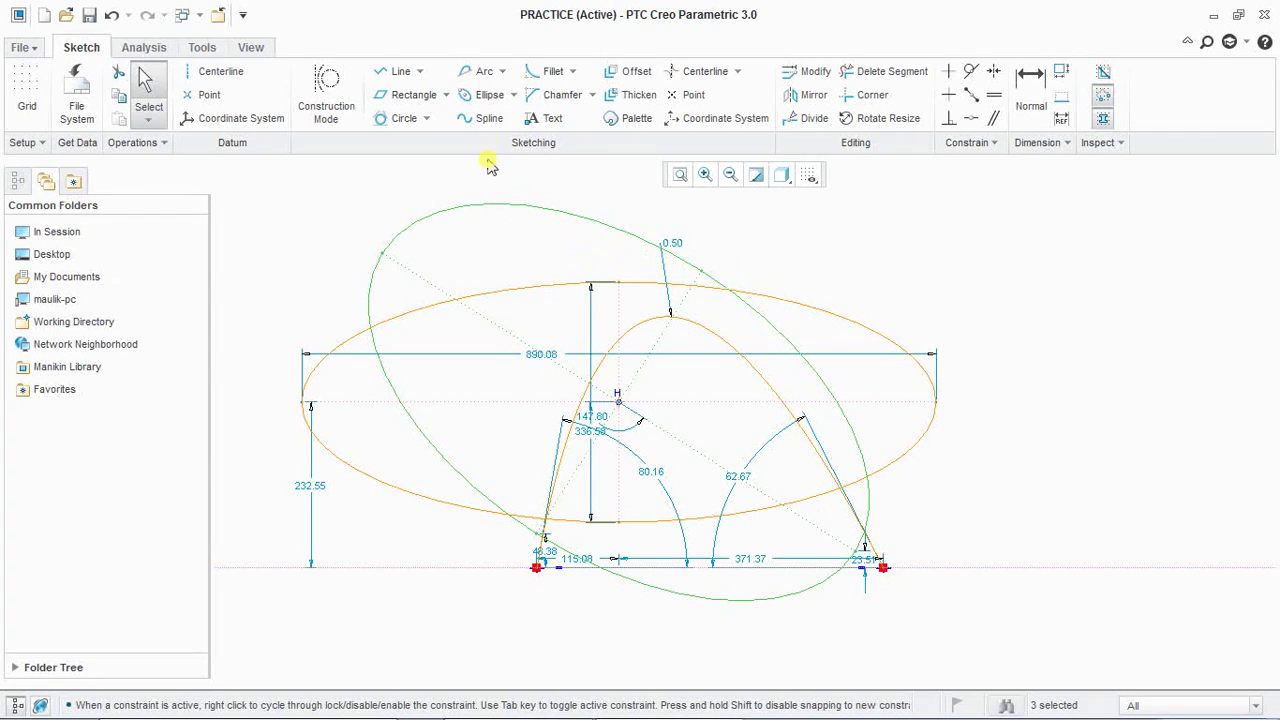
# - Sketch a five-point Spline from the conic's baseline, just right of its end, rising about 392 up to the right
pyautogui.click(487, 118)
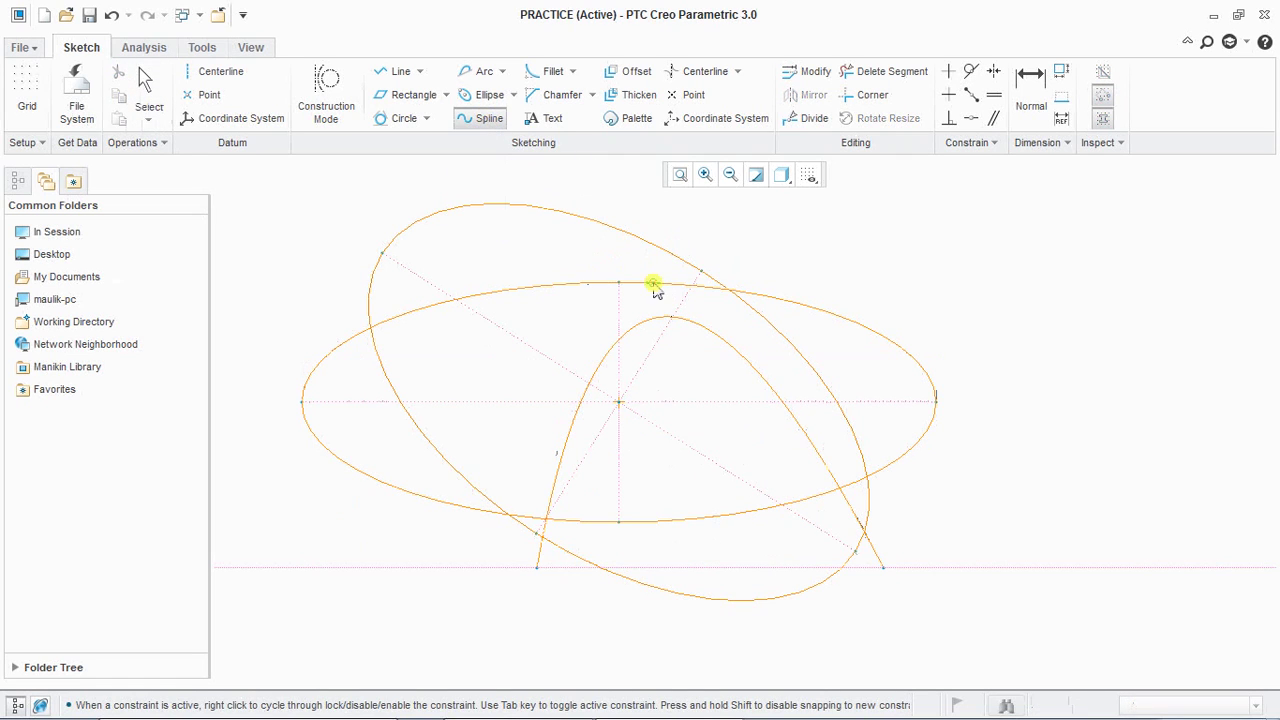
pyautogui.click(908, 567)
pyautogui.click(975, 442)
pyautogui.click(1080, 413)
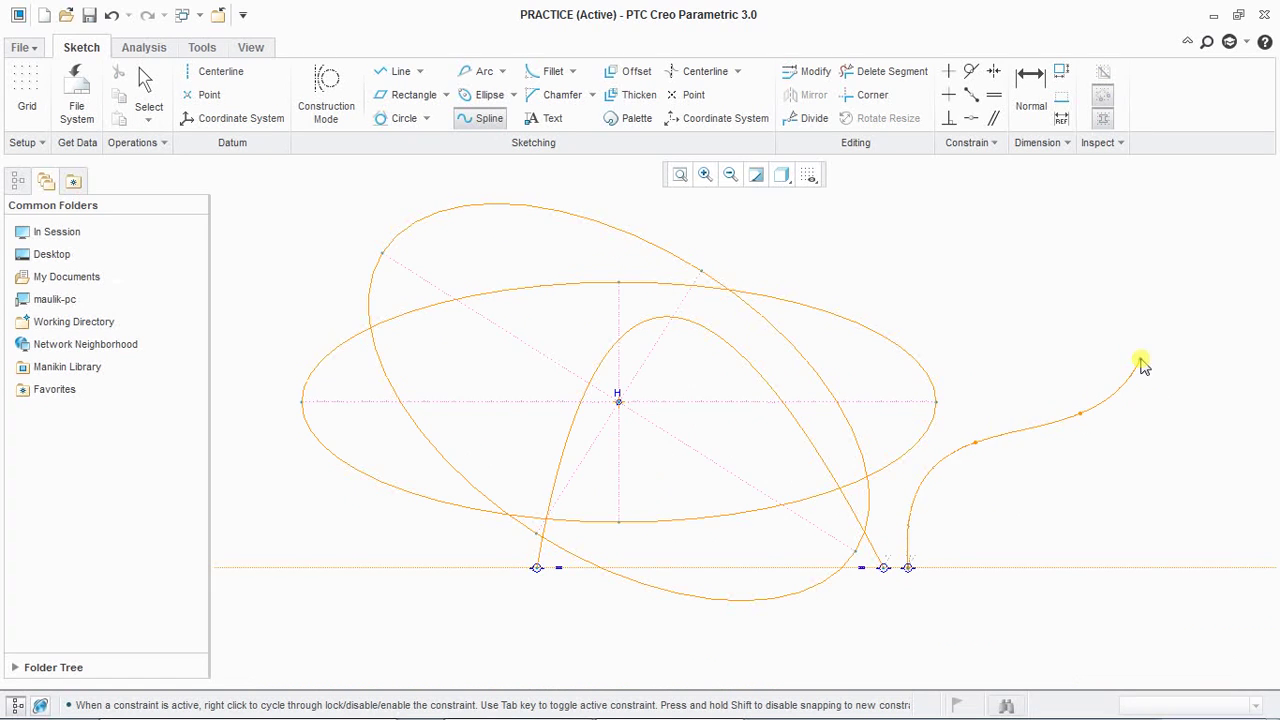
pyautogui.click(1140, 358)
pyautogui.click(1213, 295)
pyautogui.middleClick(1213, 295)
pyautogui.middleClick(1212, 382)
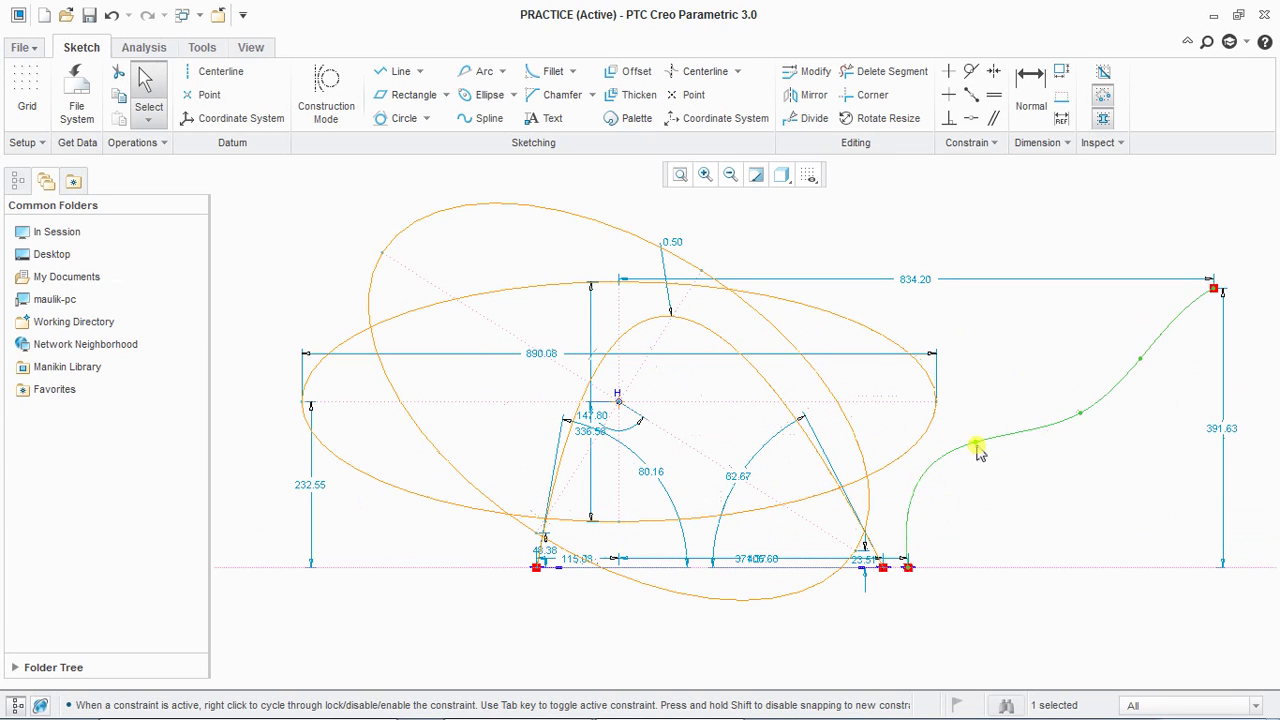
# - Reshape the spline by moving its three interior points into a smoother rise between the two ends
pyautogui.moveTo(980, 452); pyautogui.dragTo(1038, 496)
pyautogui.middleClick(1040, 500)
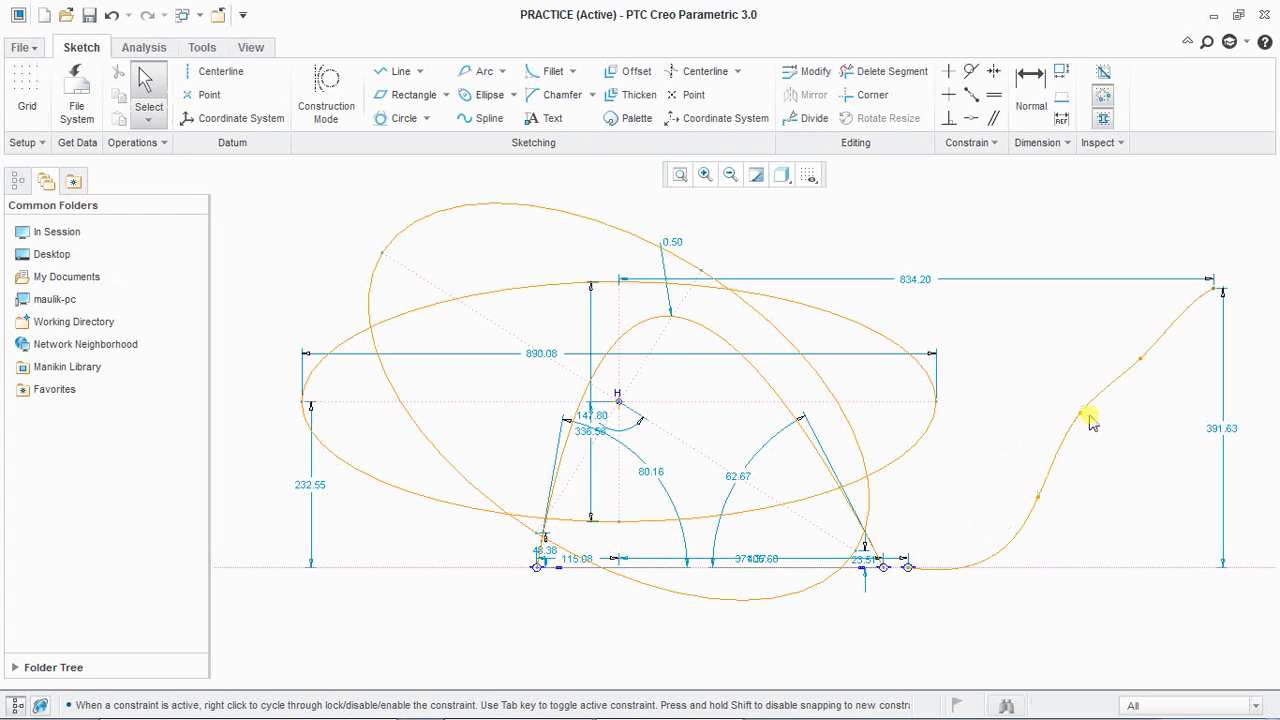
pyautogui.moveTo(1085, 420); pyautogui.dragTo(1167, 334)
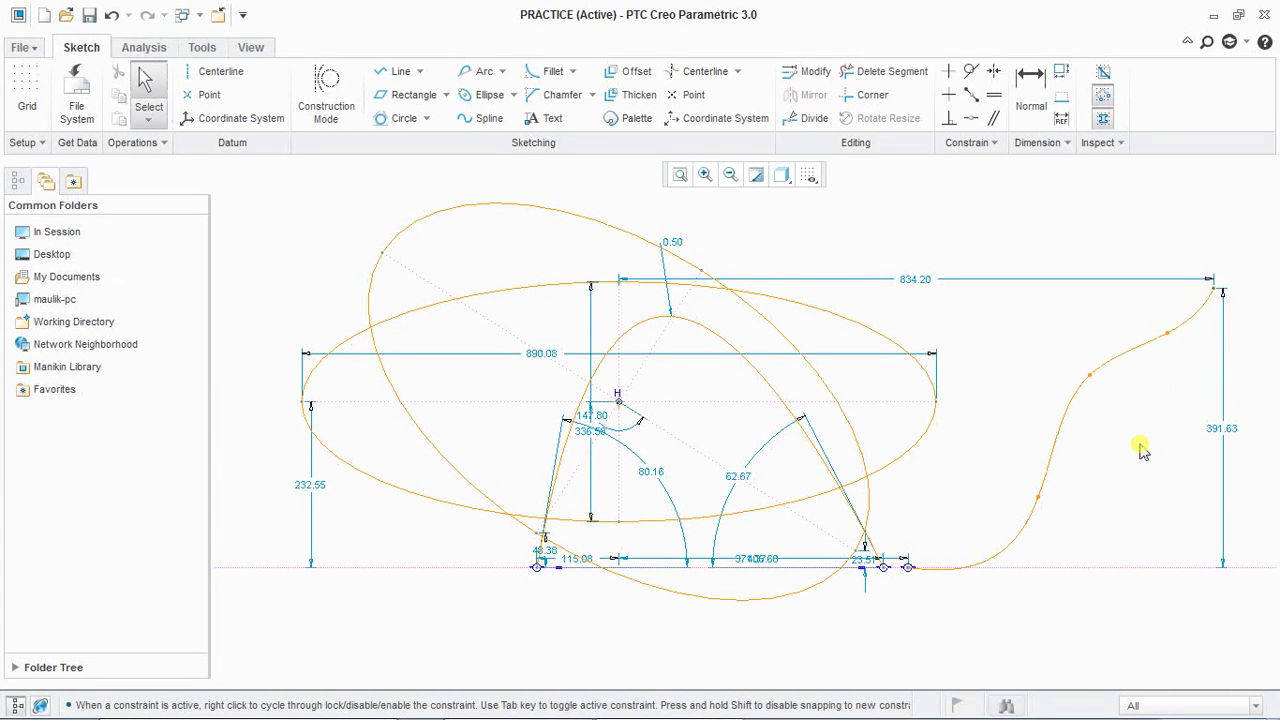
pyautogui.moveTo(1040, 503); pyautogui.dragTo(954, 466)
pyautogui.moveTo(1090, 385); pyautogui.dragTo(1049, 392)
pyautogui.moveTo(1166, 341); pyautogui.dragTo(1146, 341)
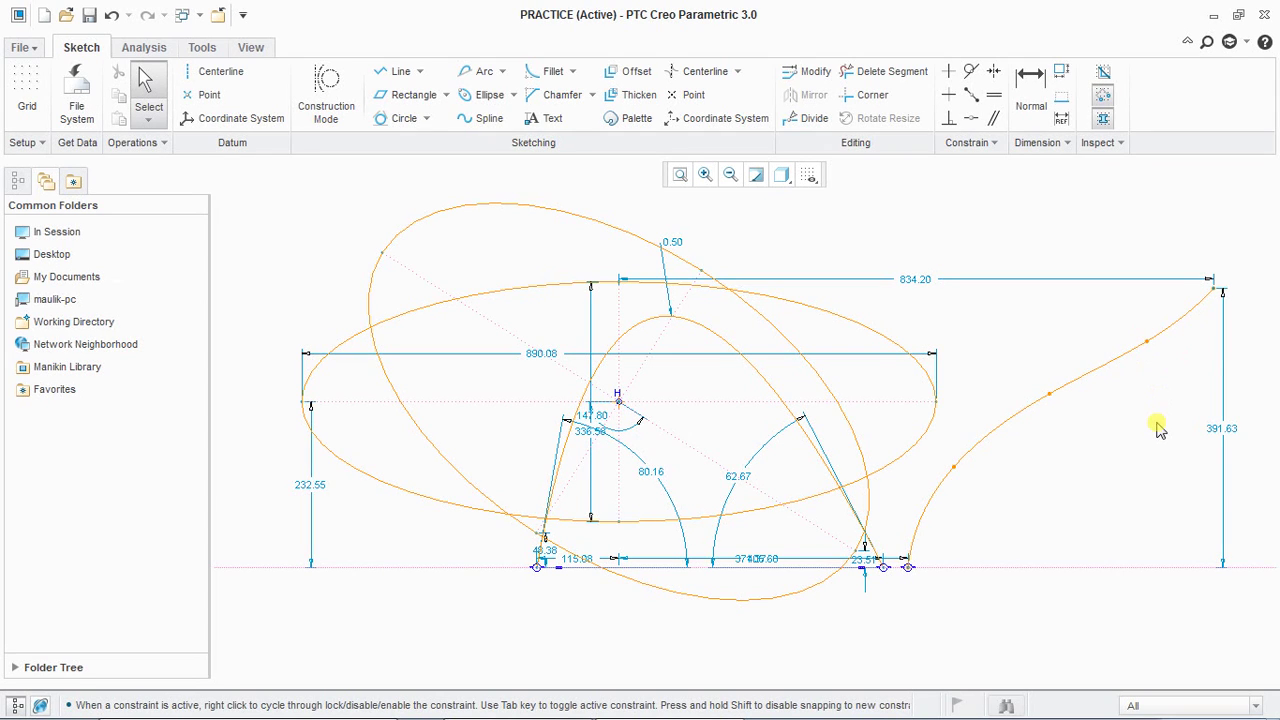
# - Delete the conic arc, both ellipses and the spline from the sketch
pyautogui.scroll(-2, 794, 457)
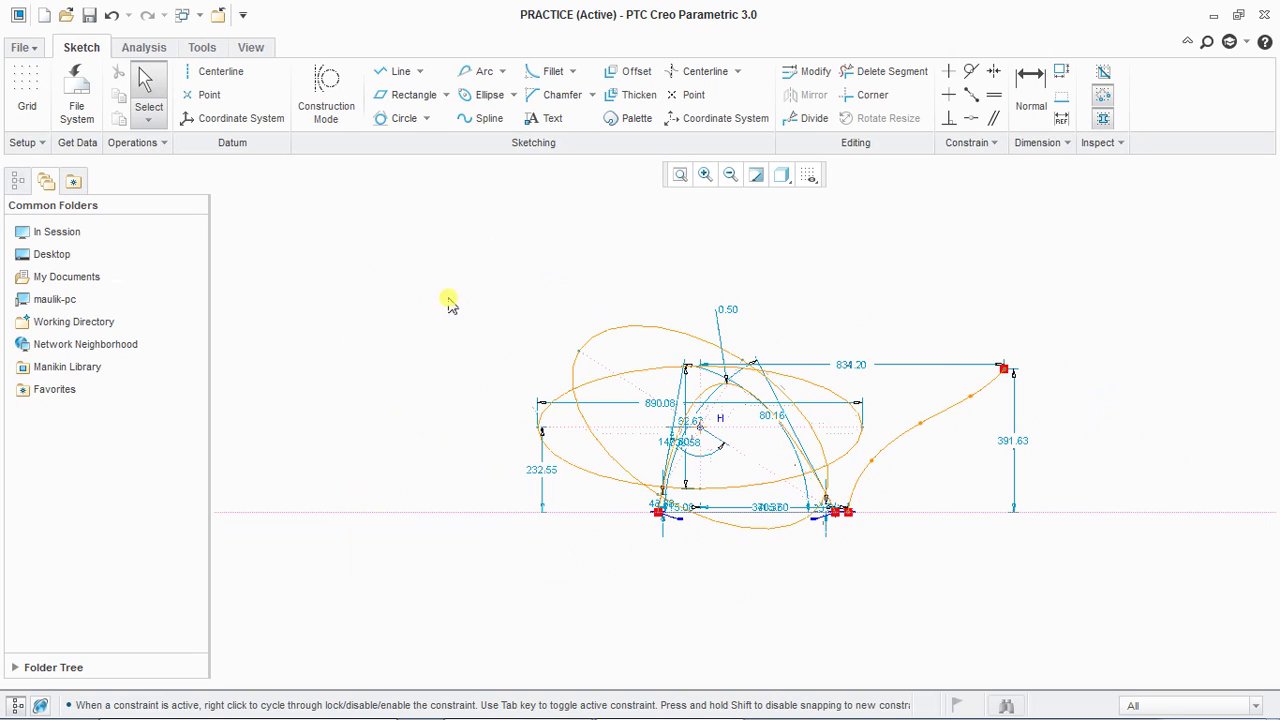
pyautogui.moveTo(428, 263); pyautogui.dragTo(1060, 579)
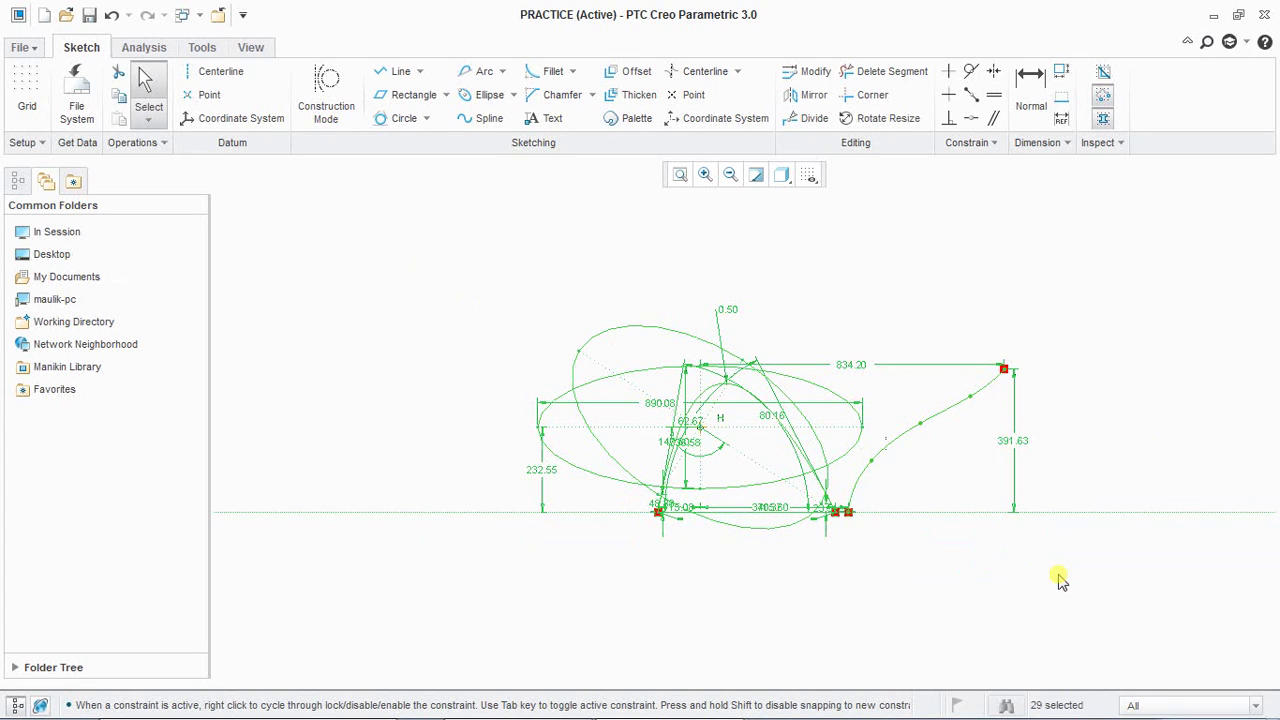
pyautogui.press('Delete')
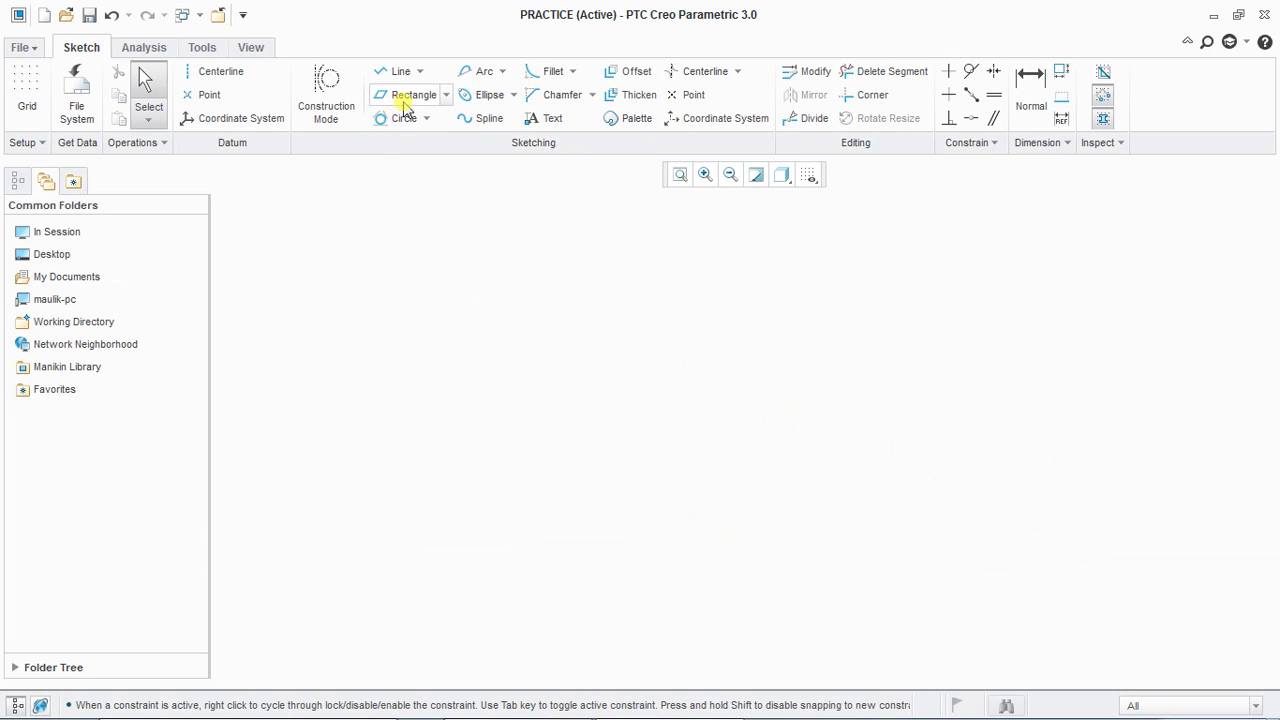
# - Sketch a Corner Rectangle about 1399 wide and 550 high in the empty sketch
pyautogui.click(445, 95)
pyautogui.click(425, 117)
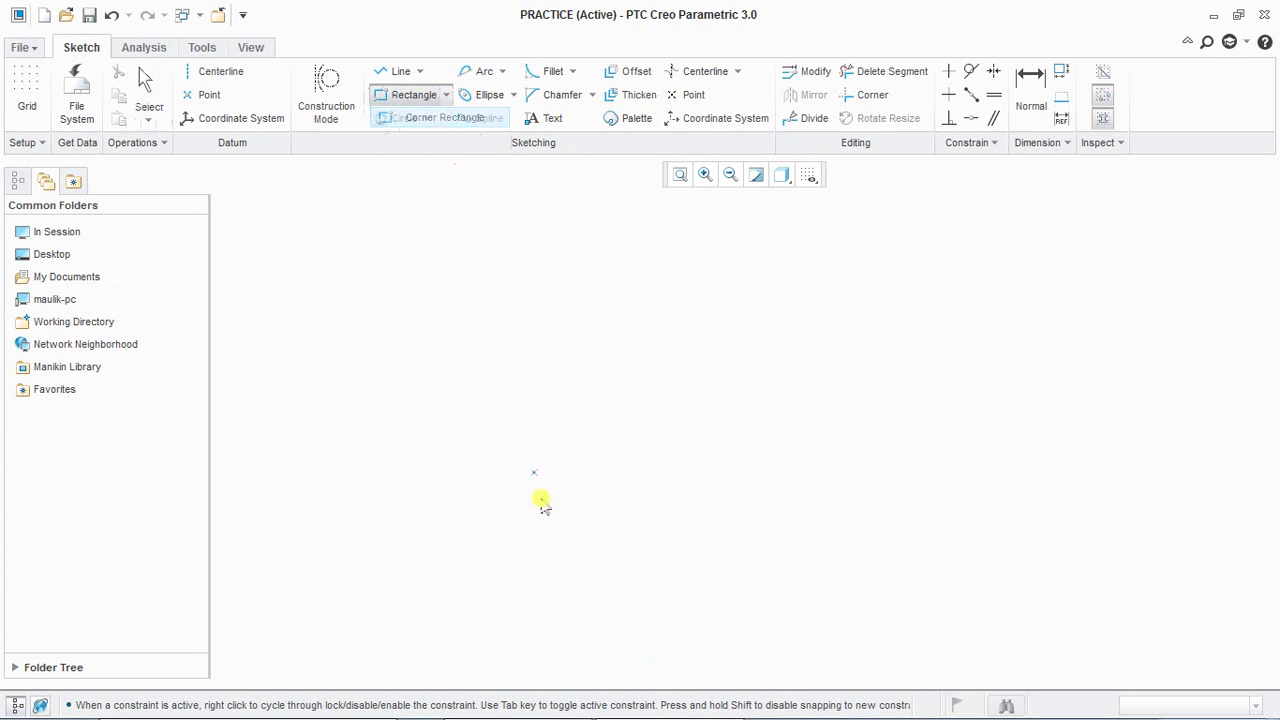
pyautogui.click(436, 310)
pyautogui.click(946, 509)
pyautogui.middleClick(1051, 597)
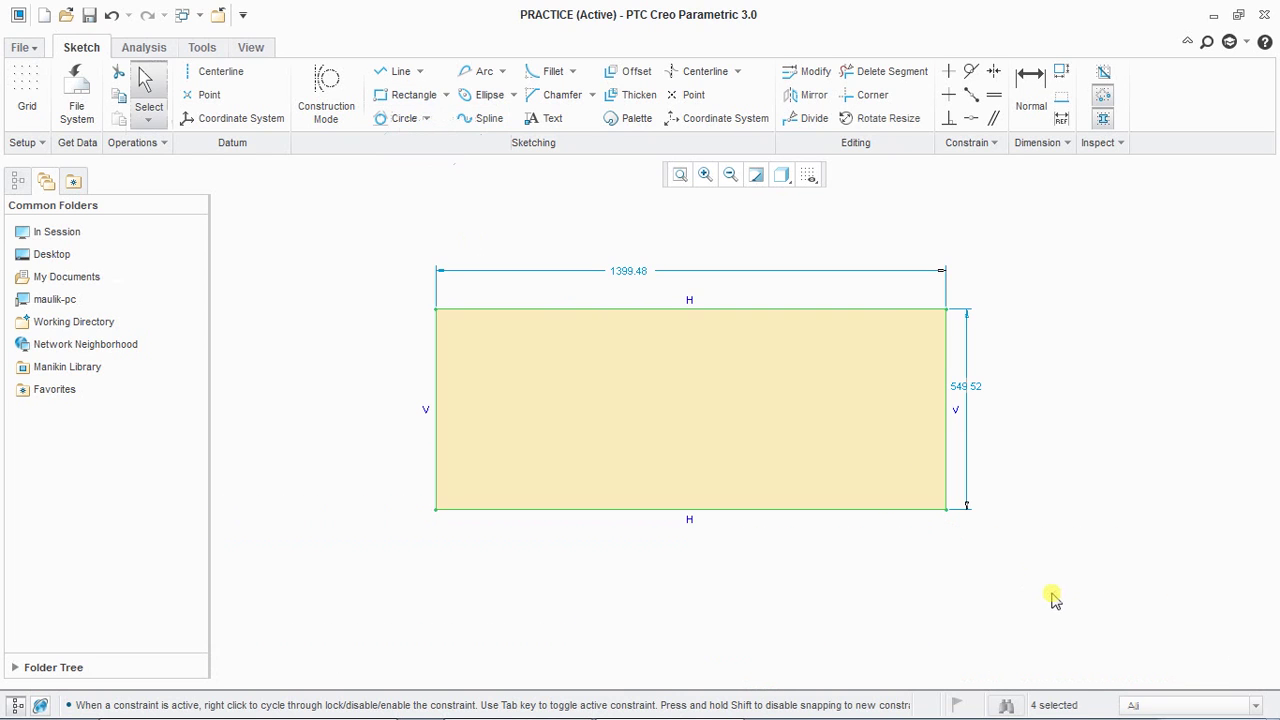
pyautogui.click(193, 278)
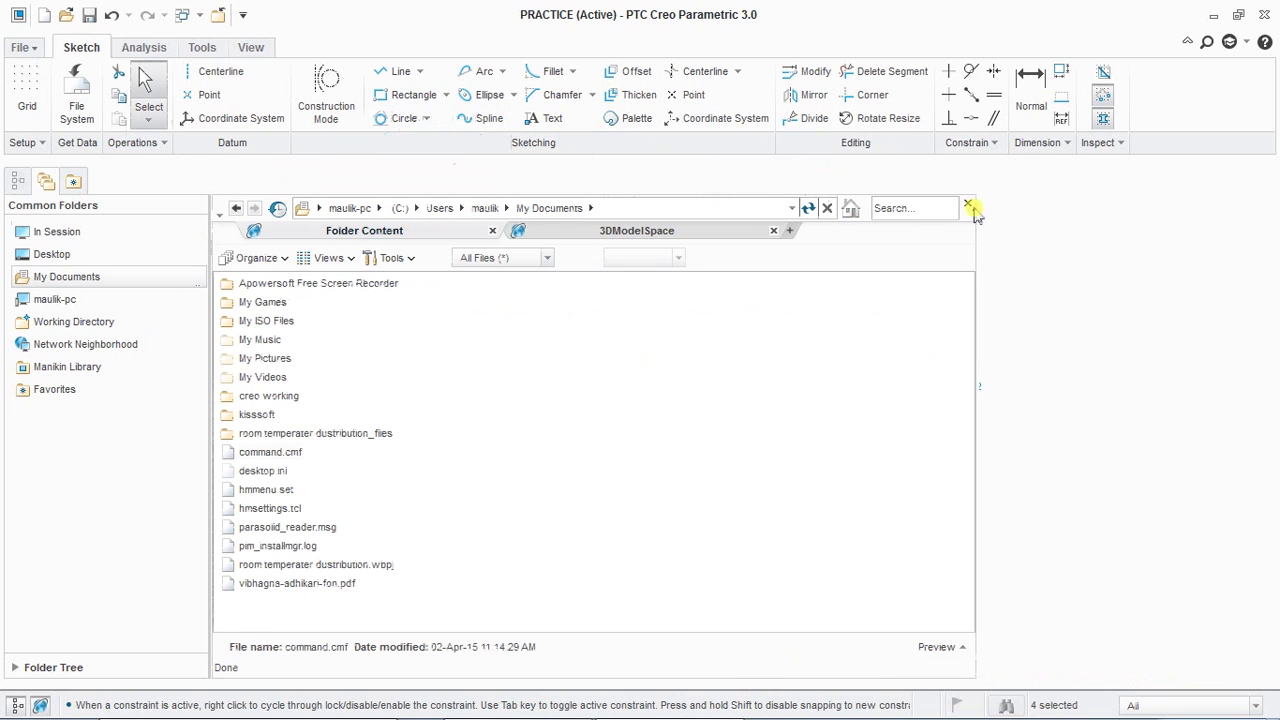
# - Add circular fillets to the rectangle's upper corners, with radii of about 67 at the left and 90 at the right
pyautogui.click(549, 71)
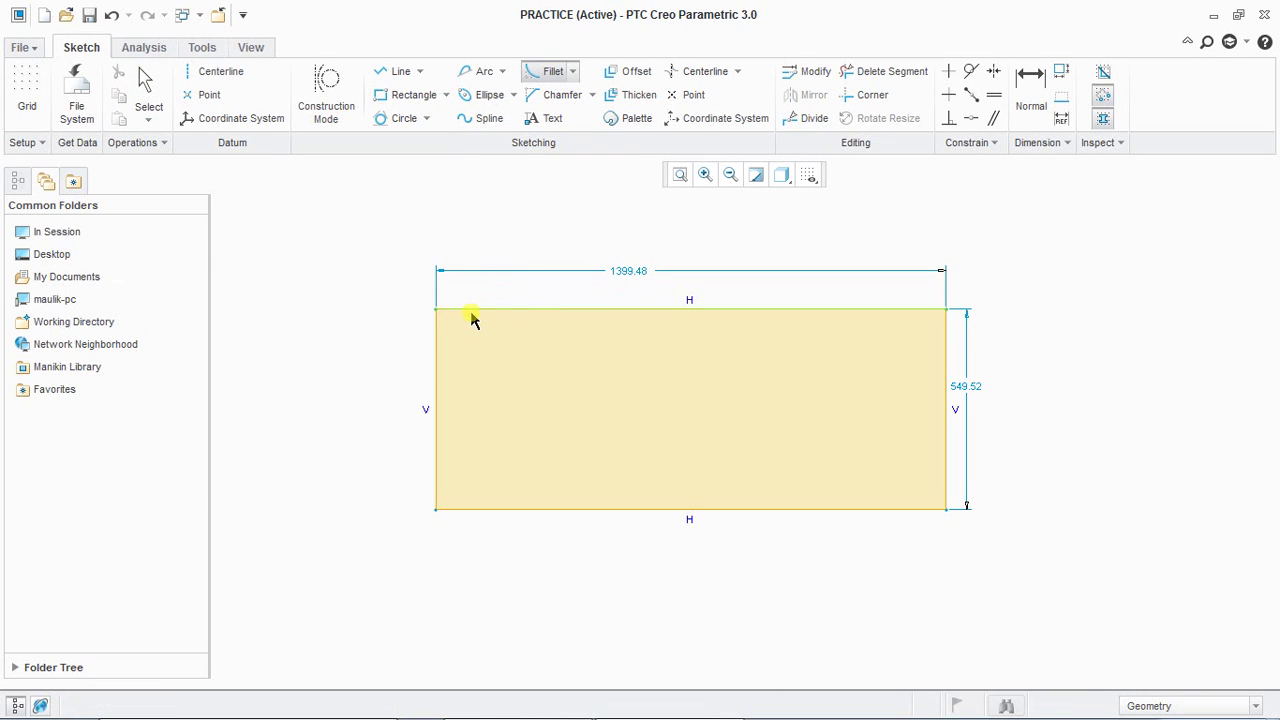
pyautogui.click(436, 341)
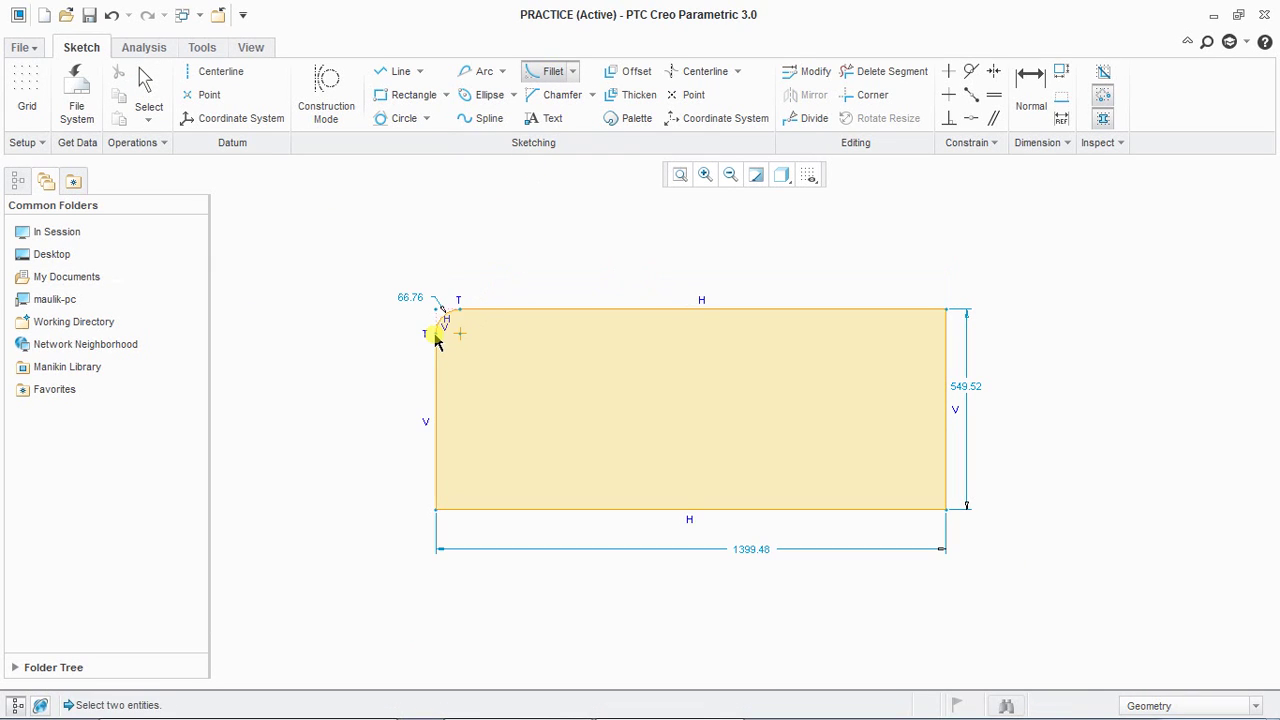
pyautogui.middleClick(372, 340)
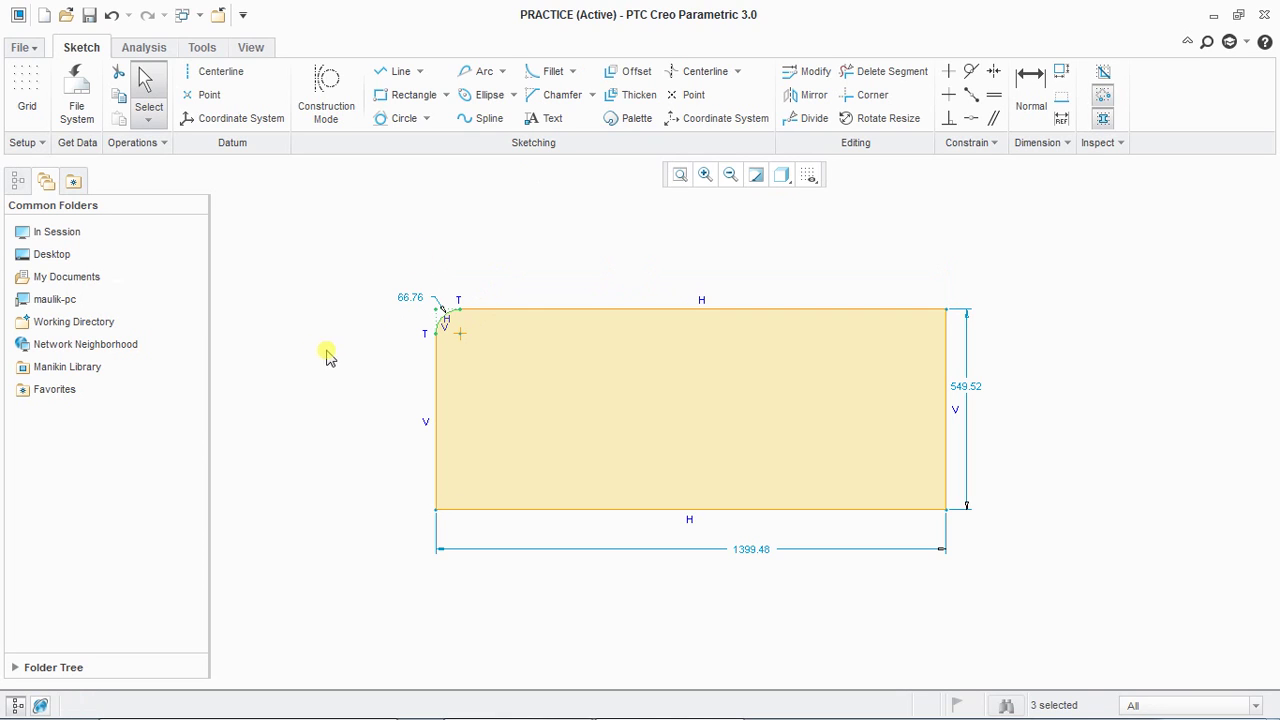
pyautogui.click(558, 73)
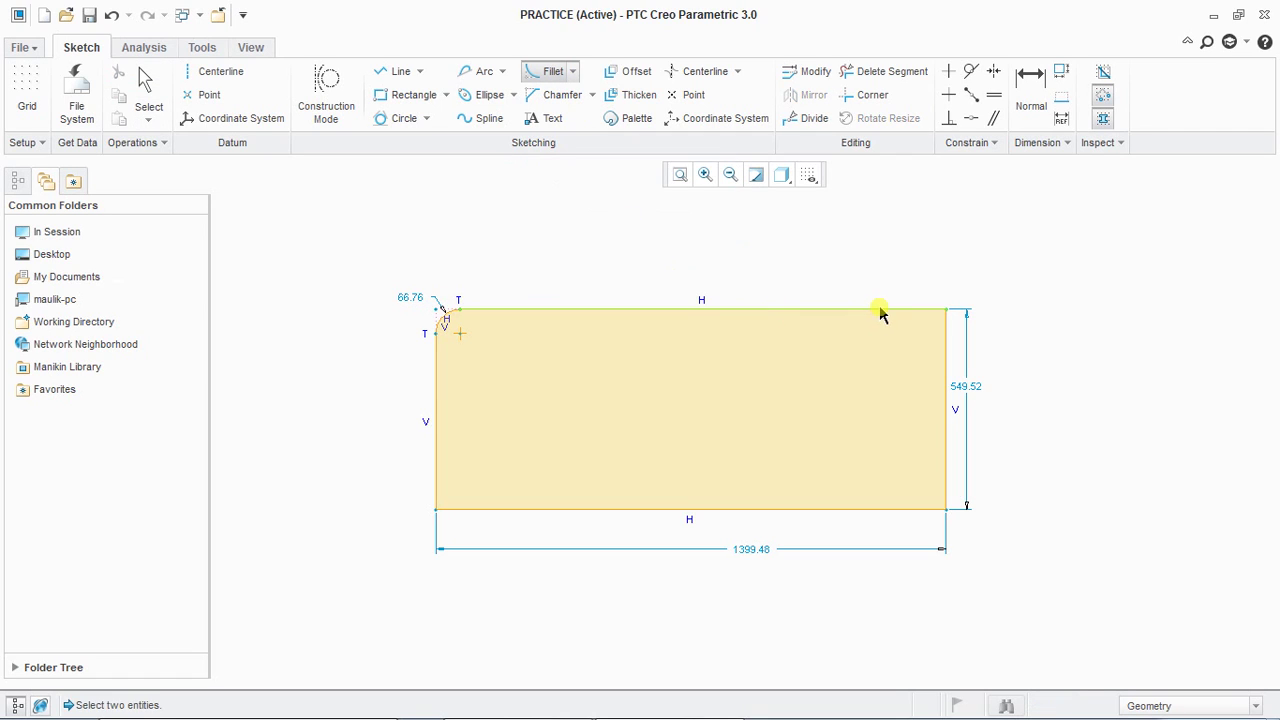
pyautogui.click(948, 348)
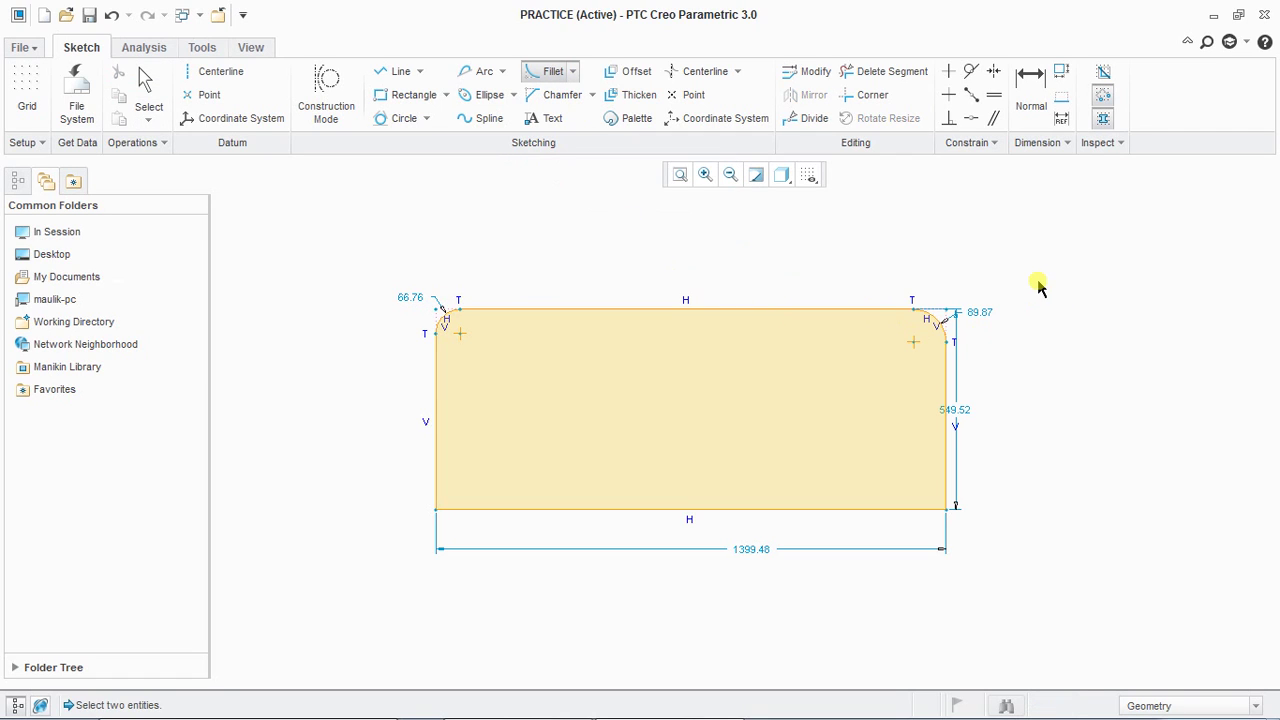
pyautogui.middleClick(1040, 288)
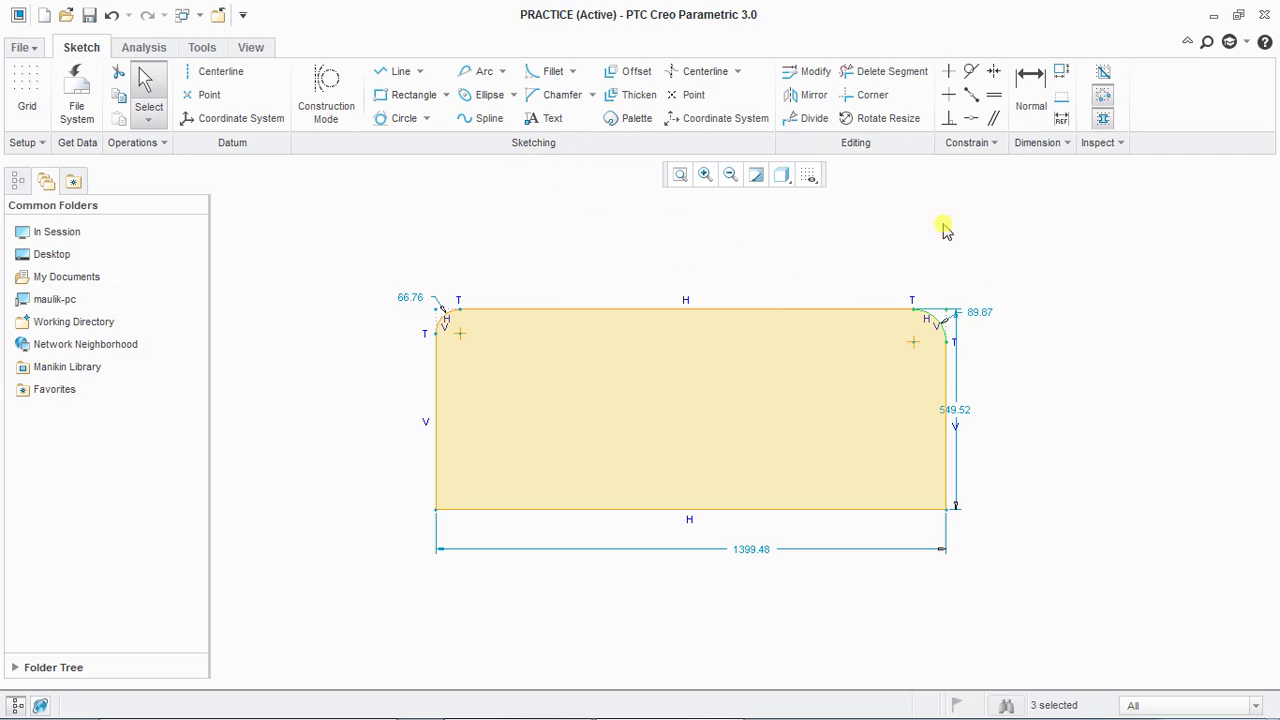
# - Round the rectangle's lower-left corner with a Circular Trim fillet of about 46 radius
pyautogui.click(572, 71)
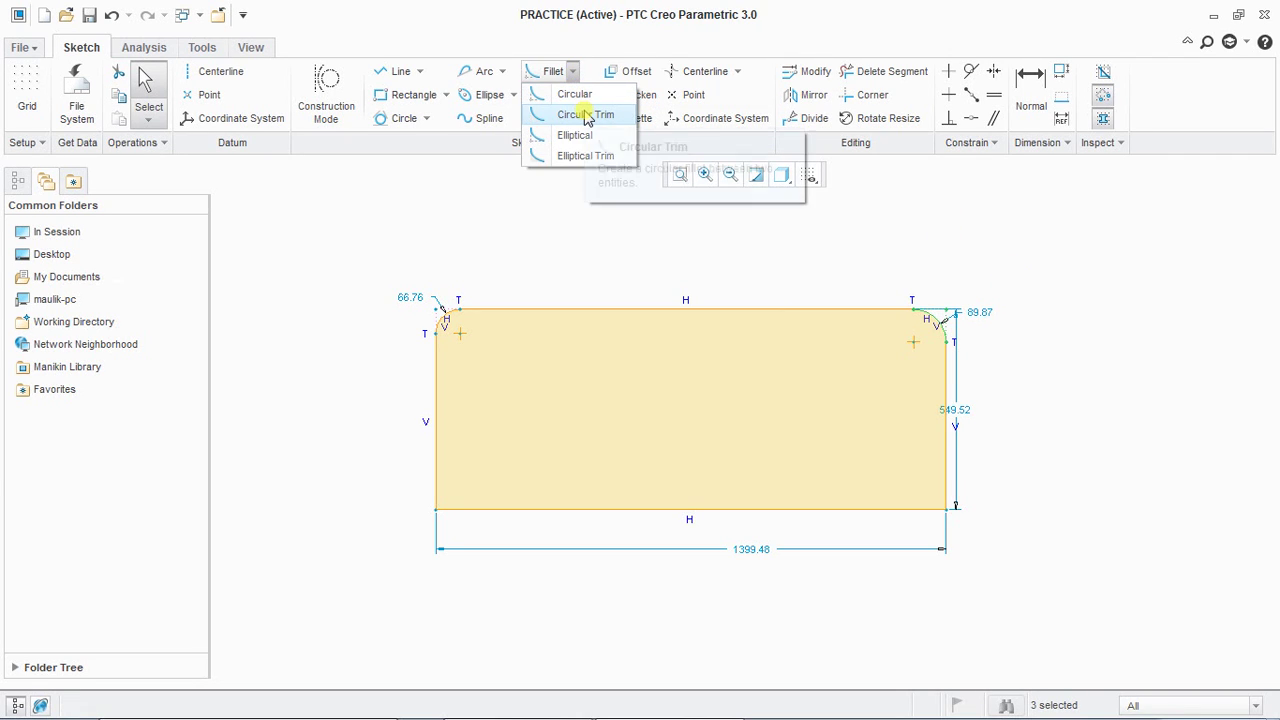
pyautogui.click(586, 115)
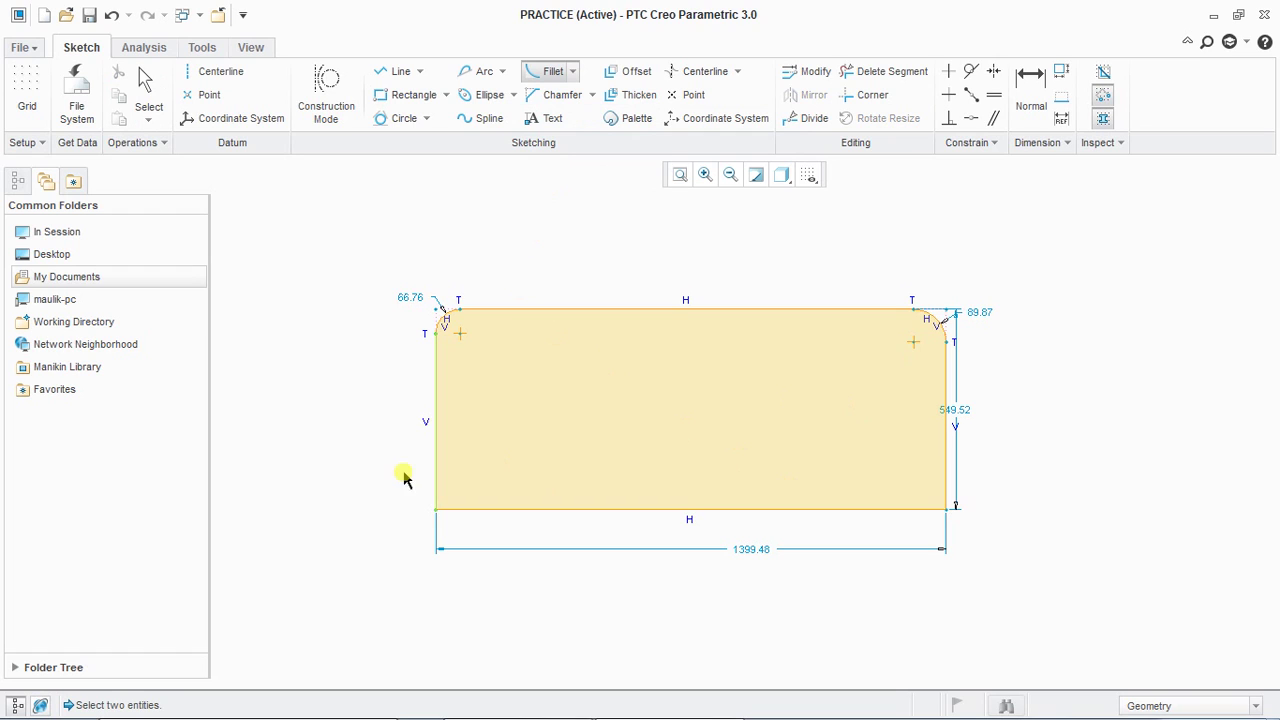
pyautogui.click(440, 490)
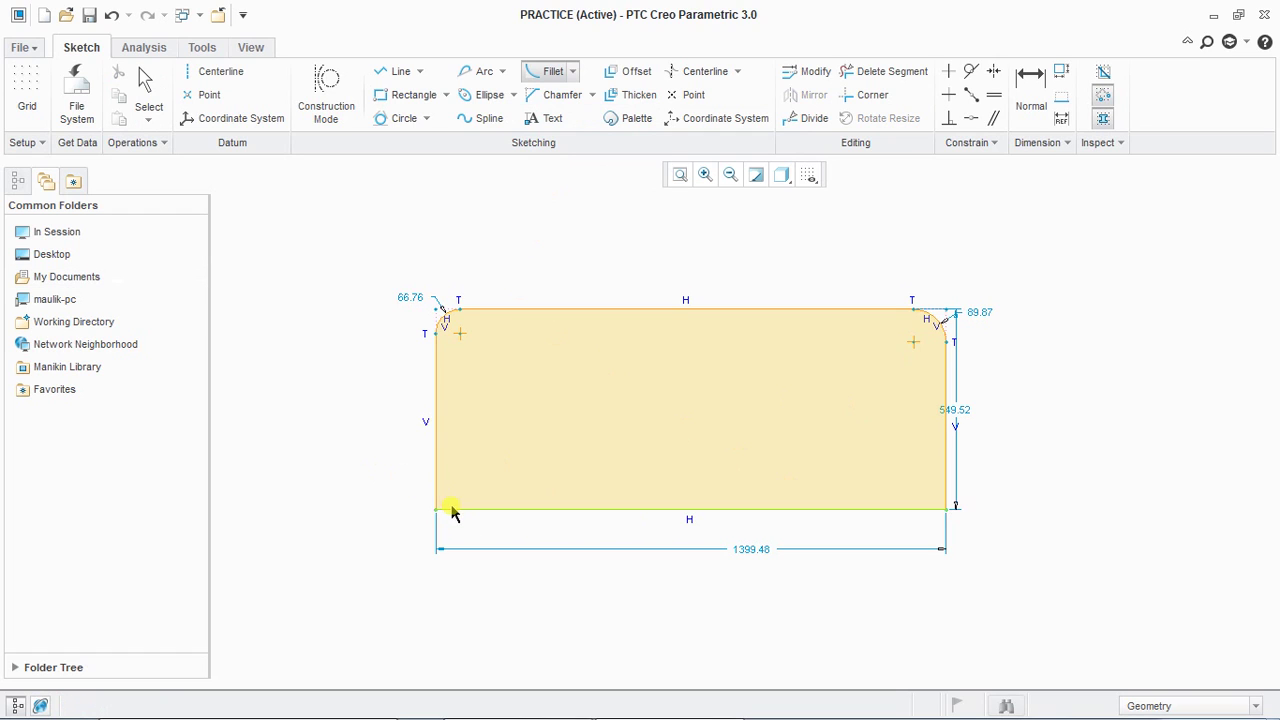
pyautogui.click(451, 512)
pyautogui.middleClick(468, 444)
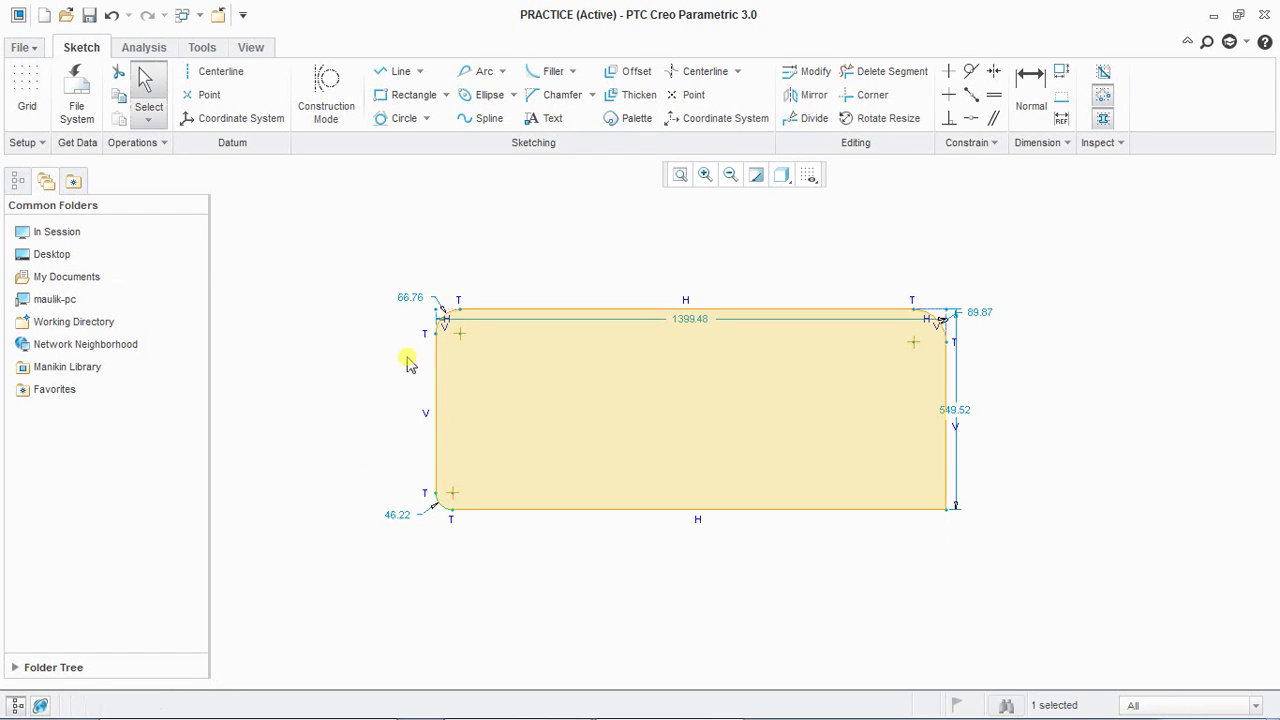
# - Examine the upper-left Circular fillet and the lower-left Circular Trim fillet up close to compare how each treats its corner
pyautogui.click(572, 74)
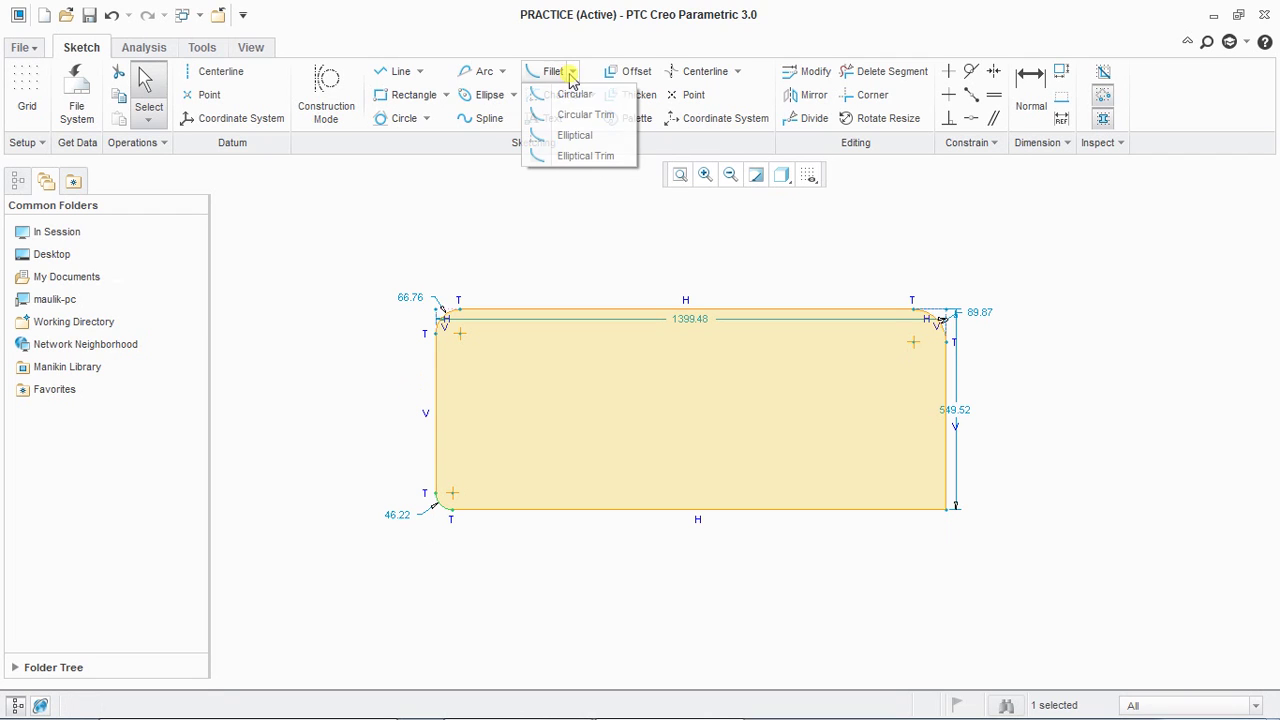
pyautogui.click(596, 113)
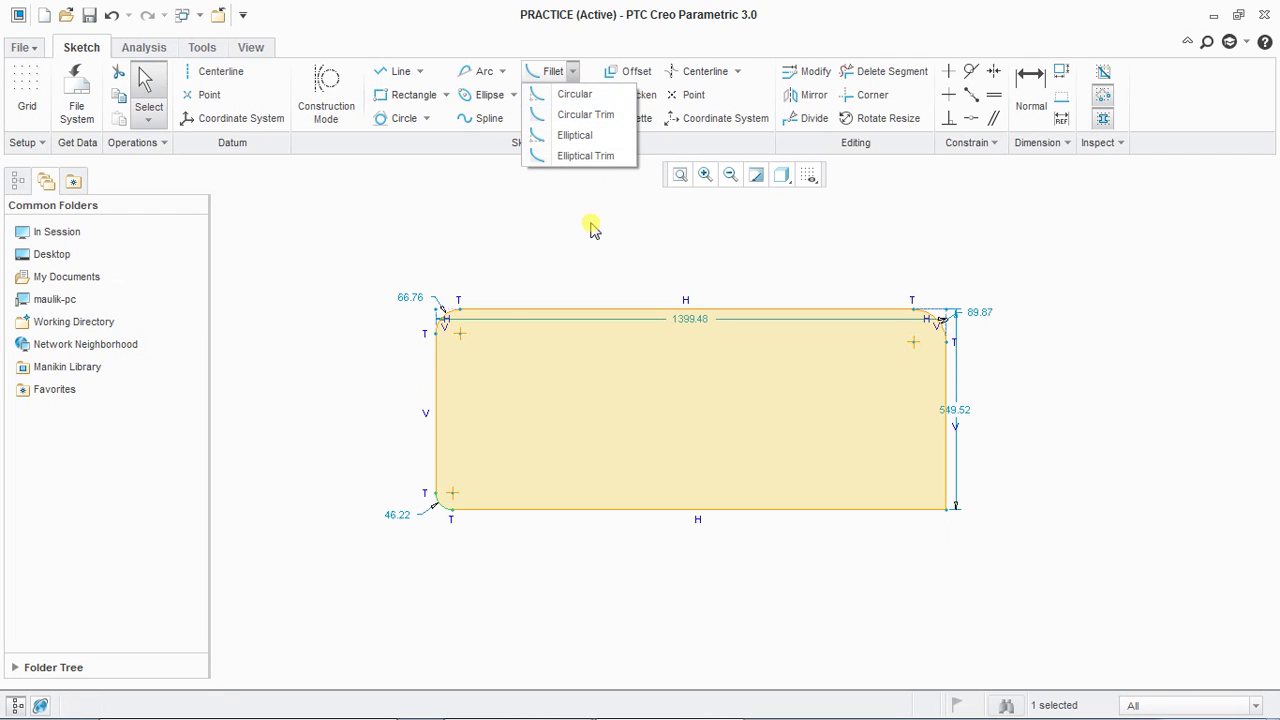
pyautogui.scroll(-3, 492, 304)
pyautogui.scroll(5, 480, 296)
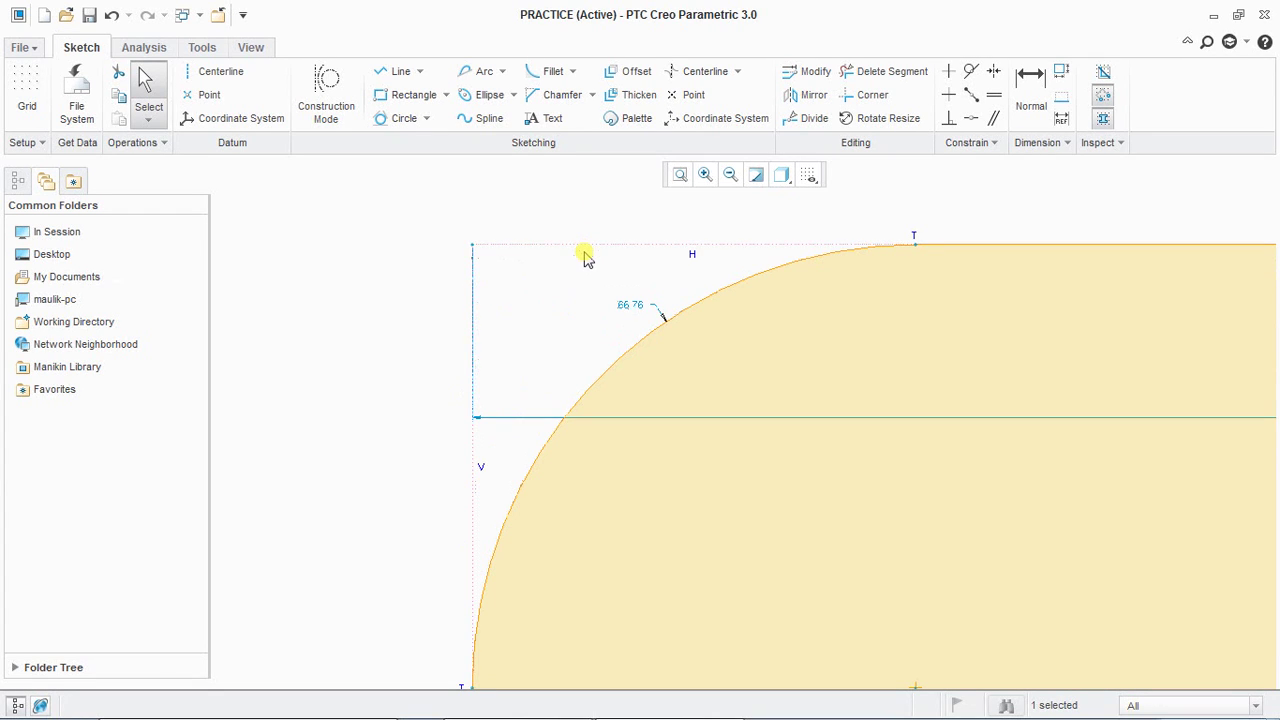
pyautogui.scroll(-5, 357, 360)
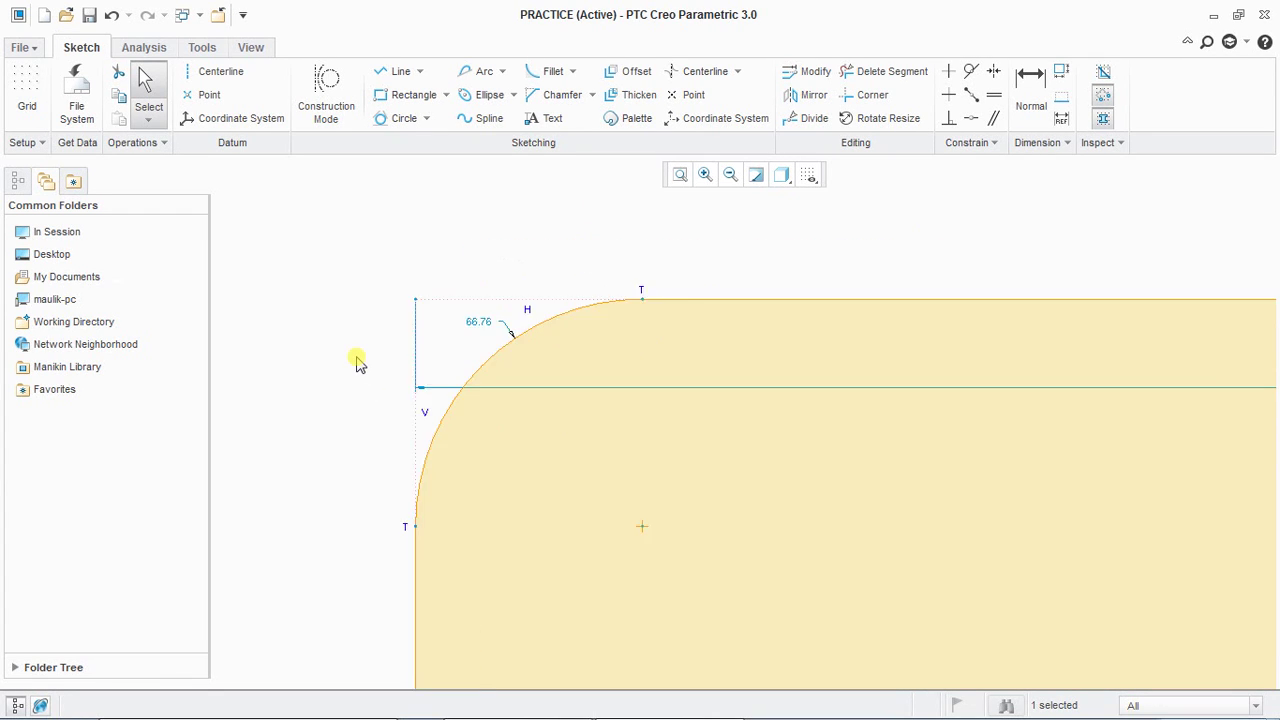
pyautogui.scroll(2, 352, 365)
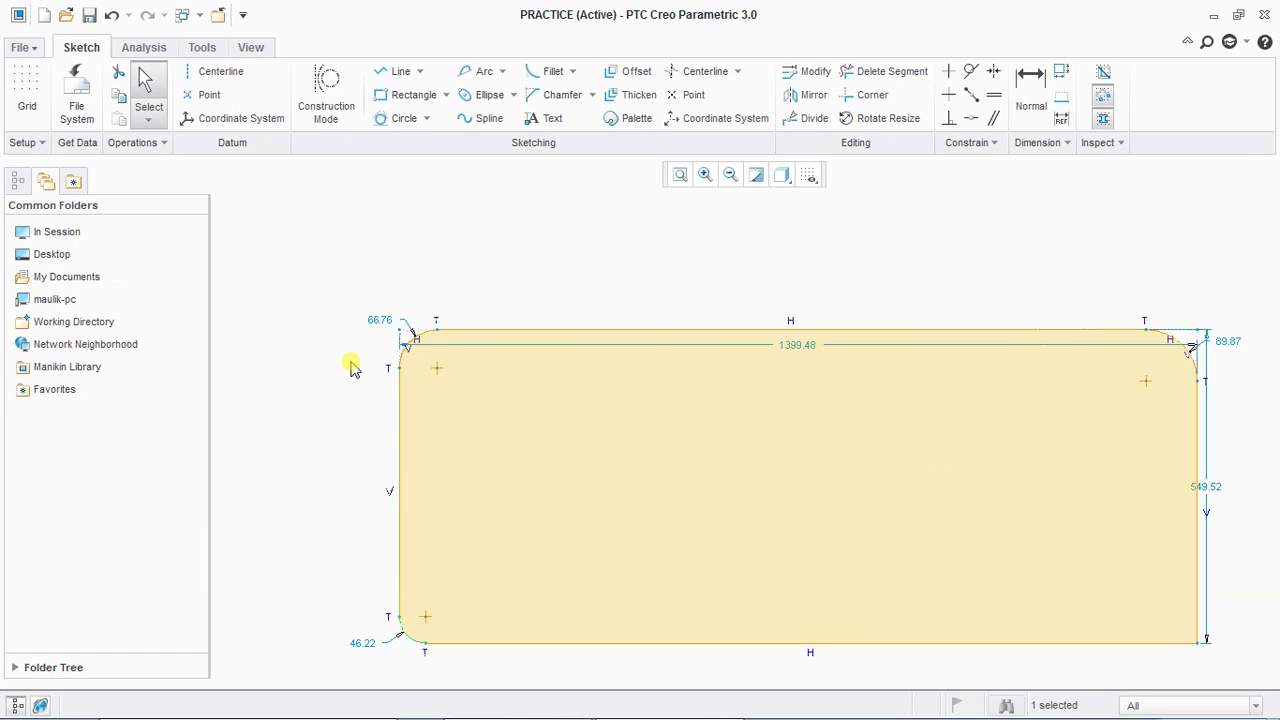
pyautogui.scroll(-3, 352, 366)
pyautogui.scroll(5, 350, 495)
pyautogui.scroll(3, 424, 447)
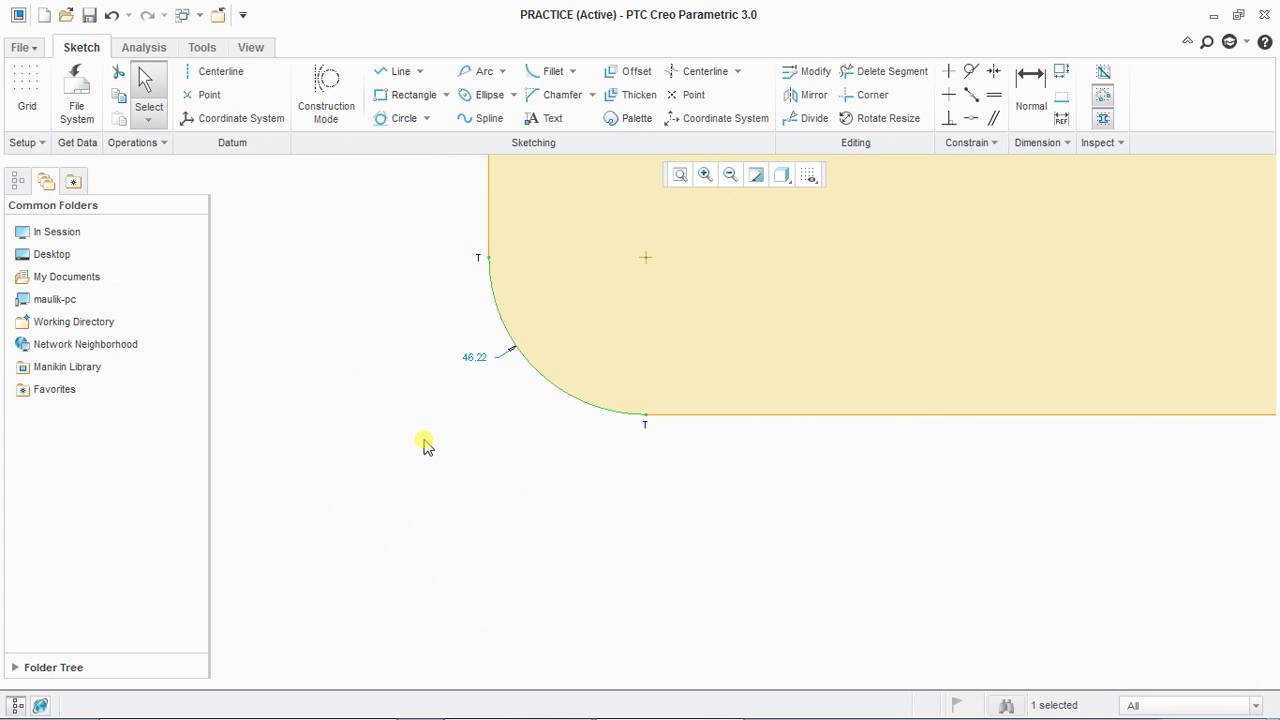
pyautogui.scroll(-3, 530, 452)
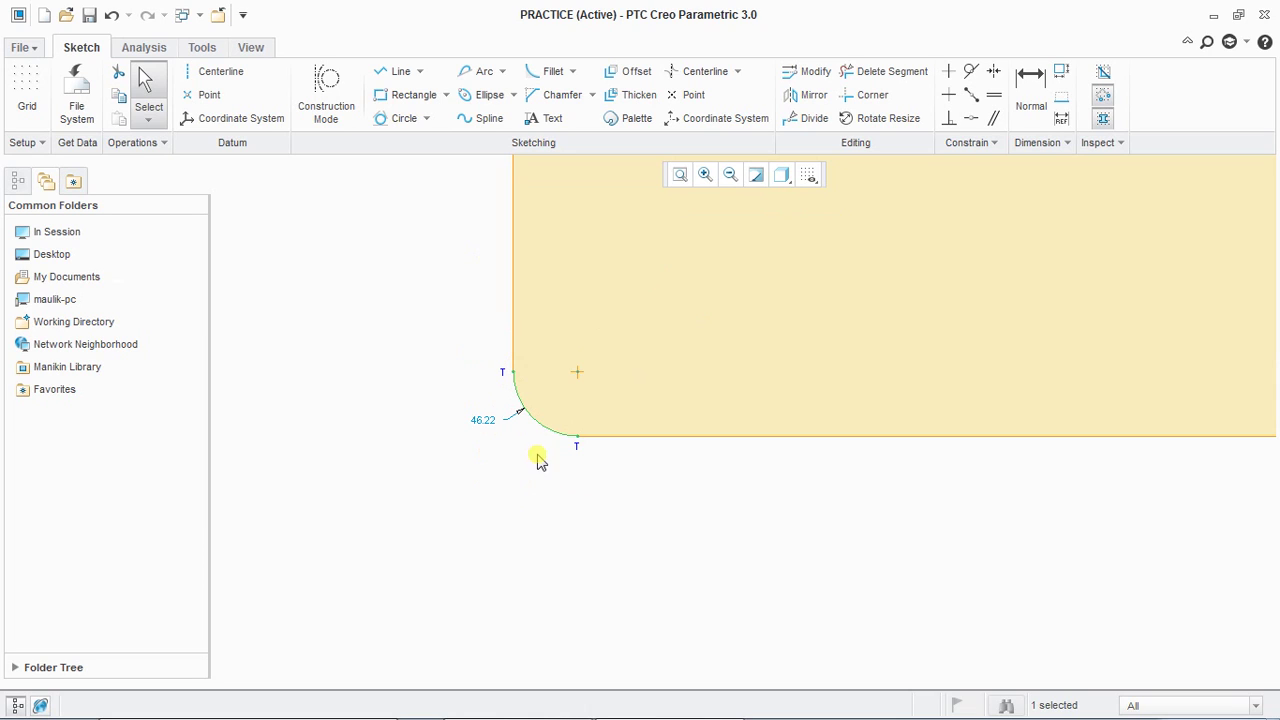
pyautogui.scroll(-4, 531, 449)
pyautogui.scroll(4, 555, 428)
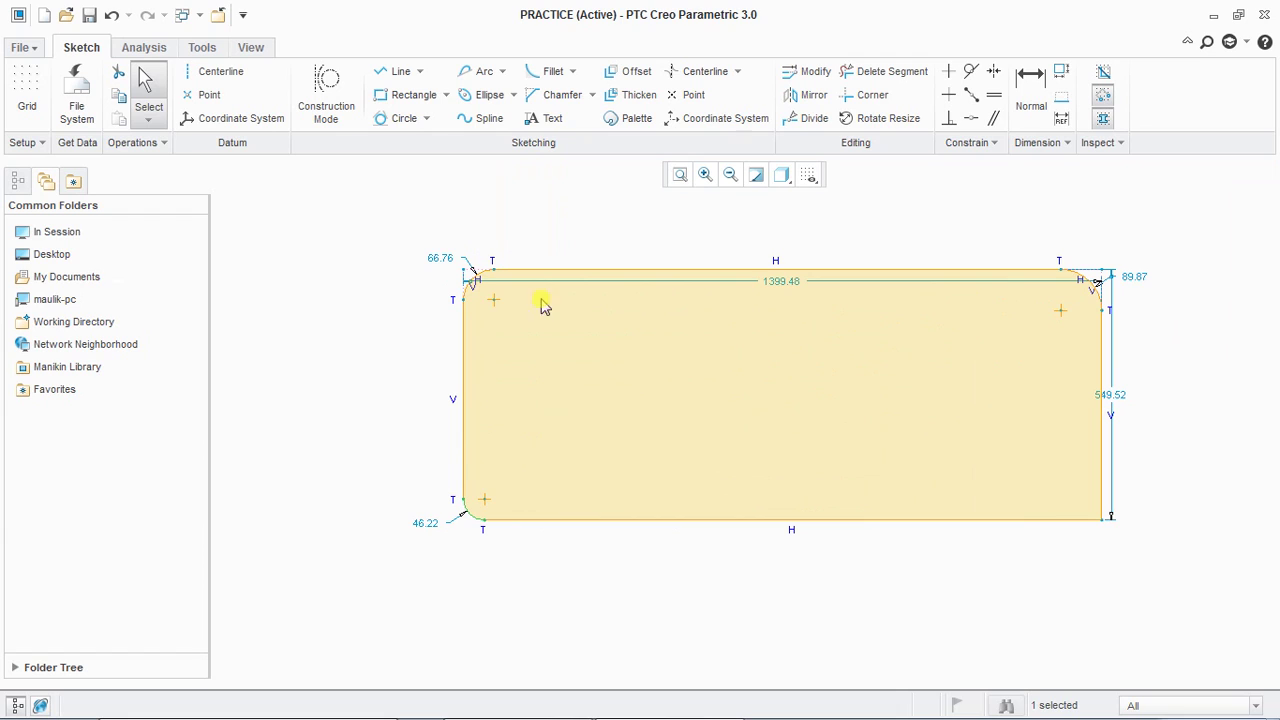
# - Add an Elliptical fillet at the rectangle's lower-right corner, about 275 wide and 121 high
pyautogui.click(573, 72)
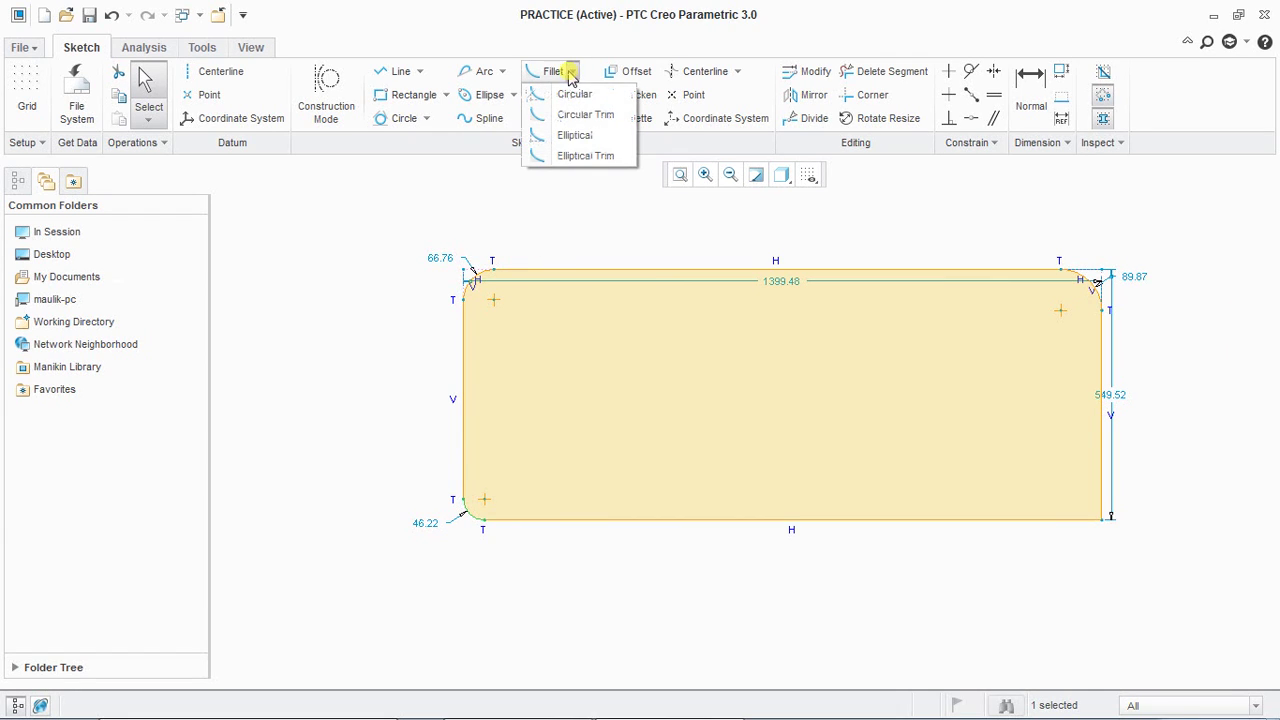
pyautogui.click(594, 135)
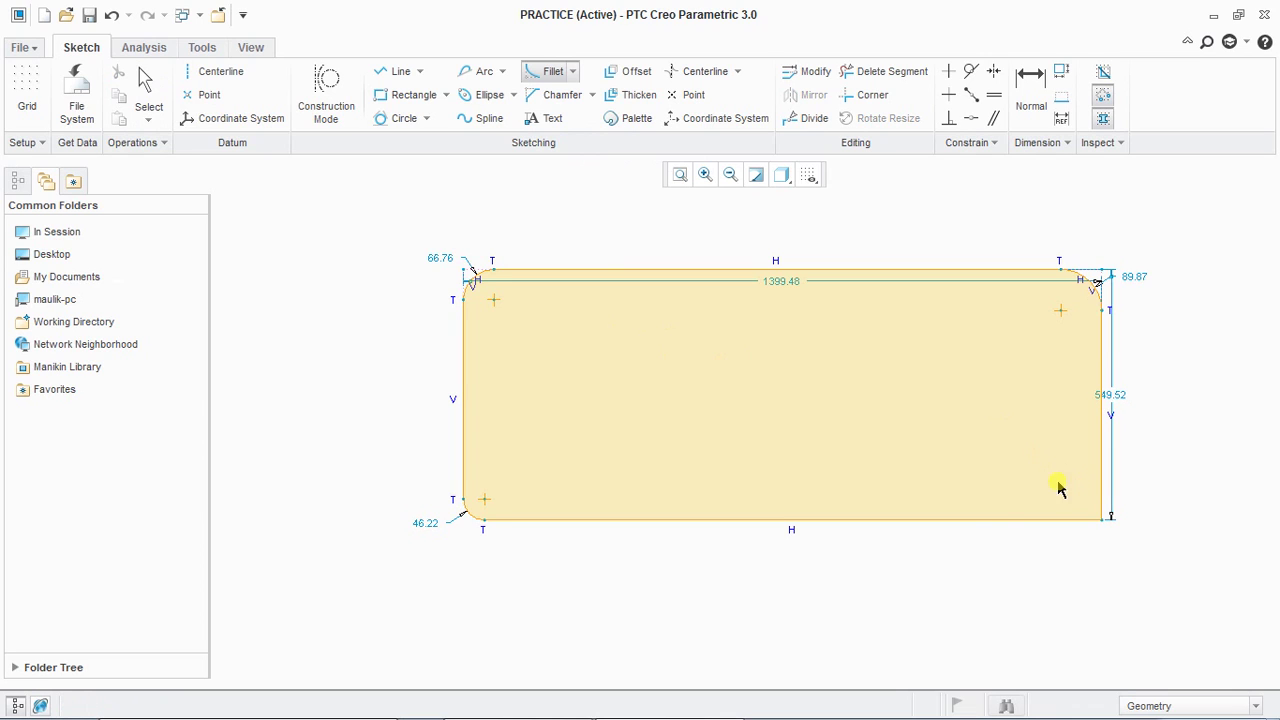
pyautogui.click(976, 518)
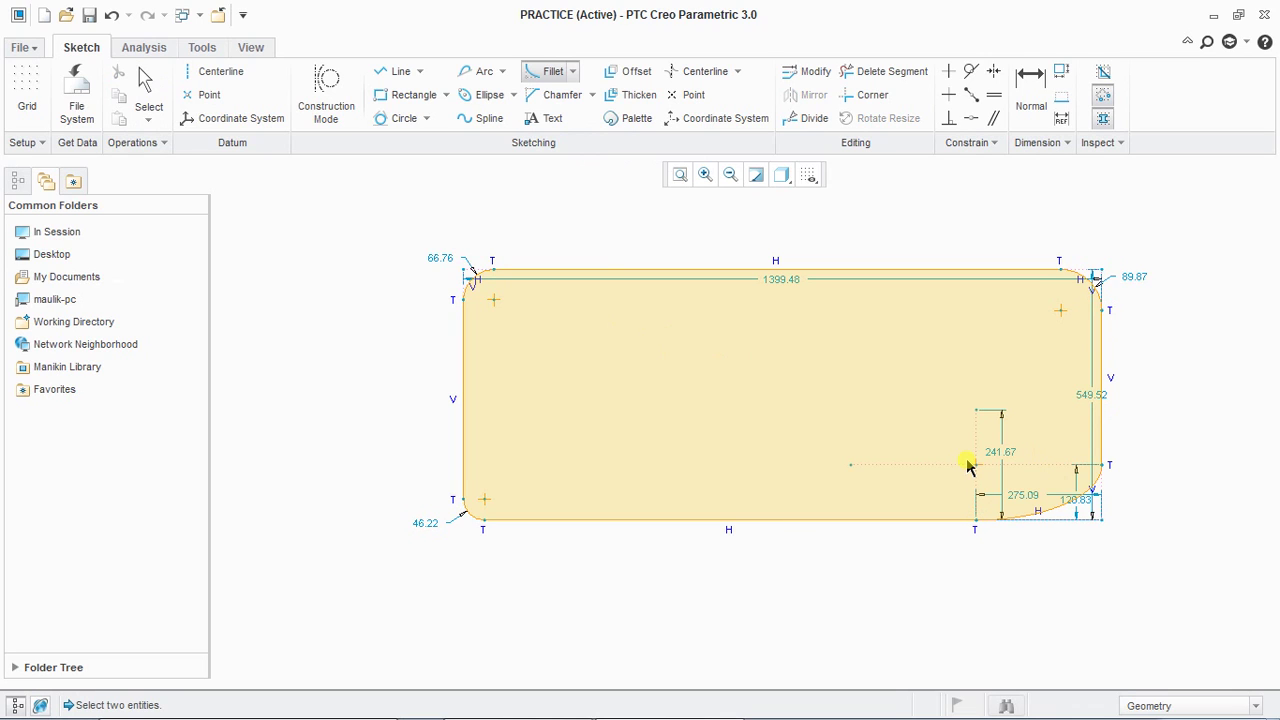
pyautogui.click(573, 76)
pyautogui.scroll(-2, 1062, 536)
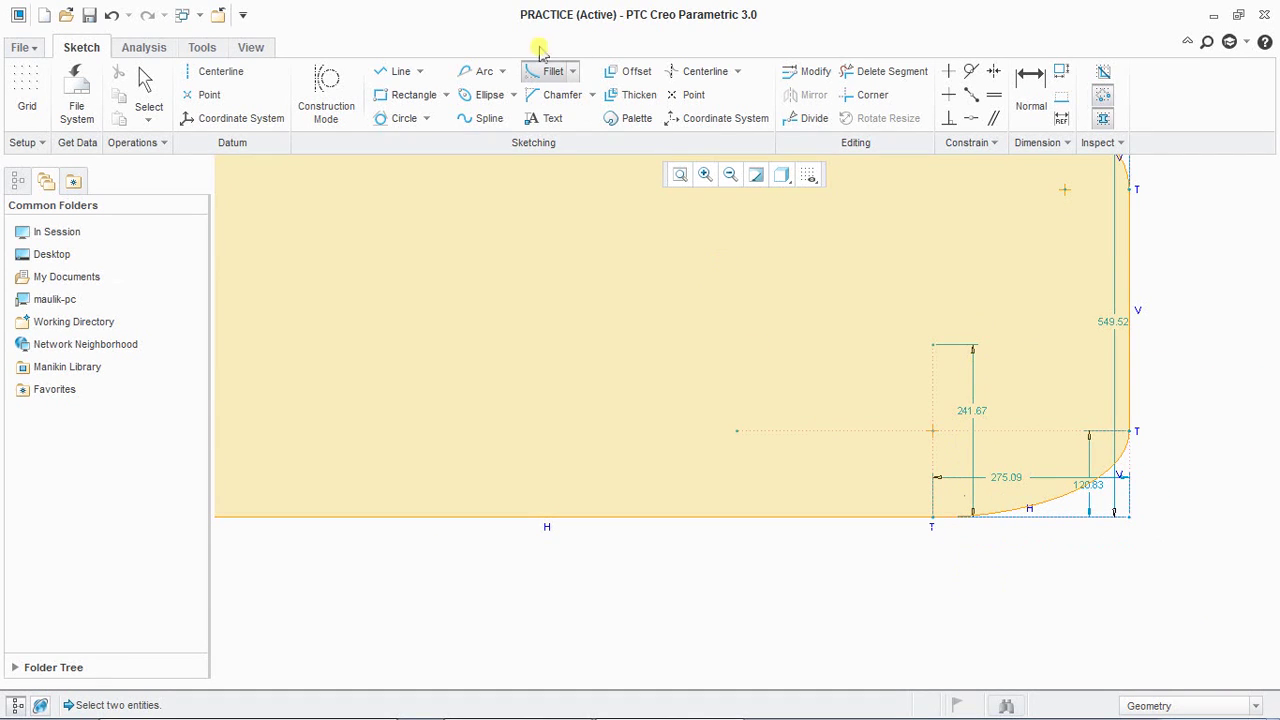
pyautogui.click(571, 72)
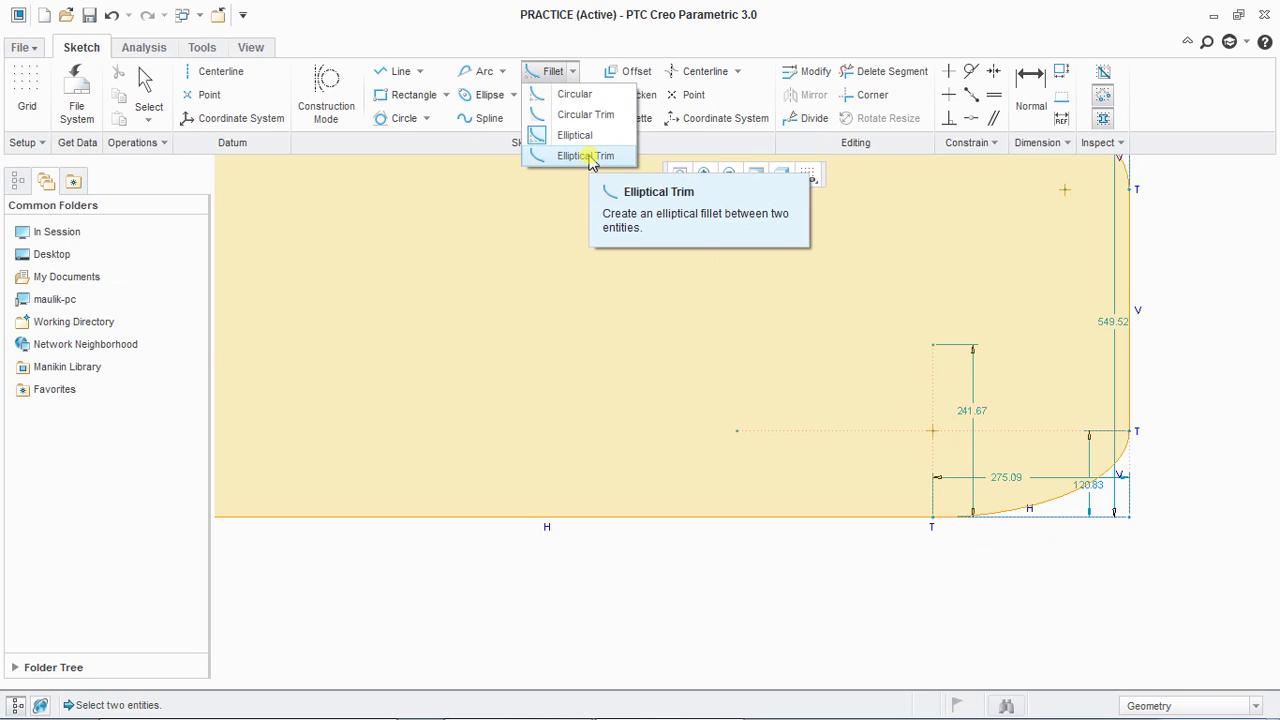
pyautogui.click(1133, 466)
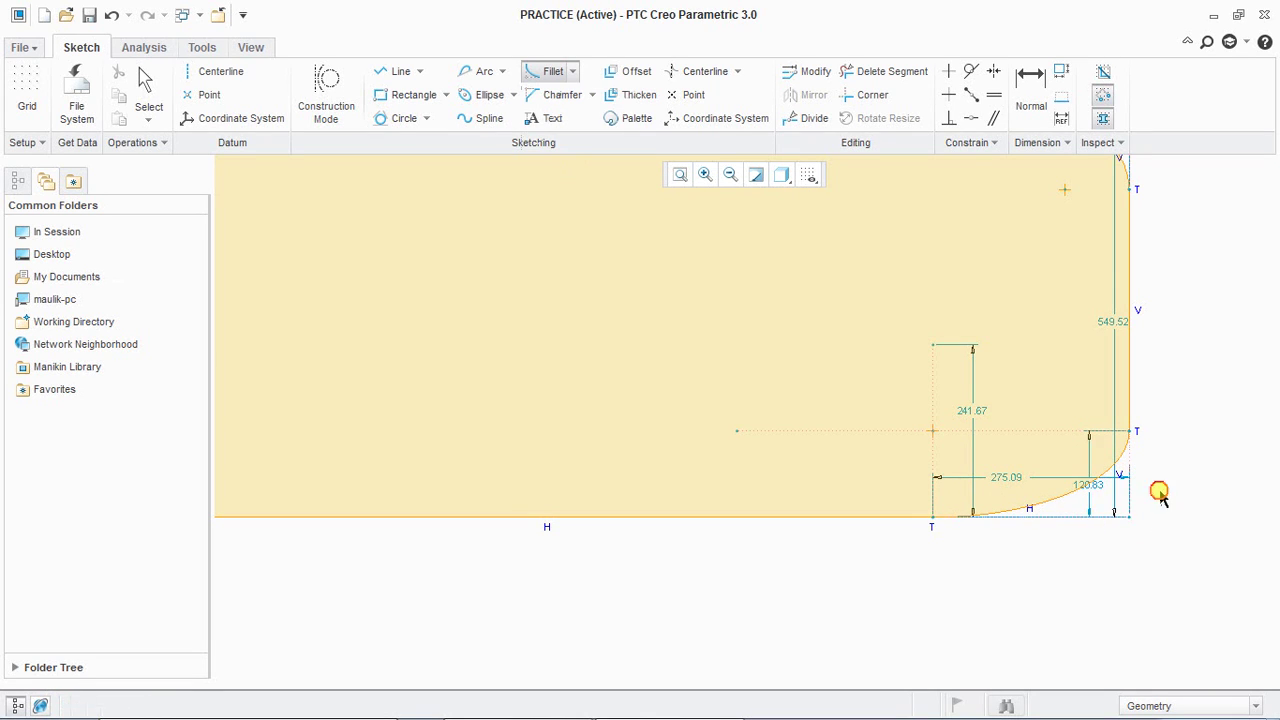
pyautogui.click(572, 72)
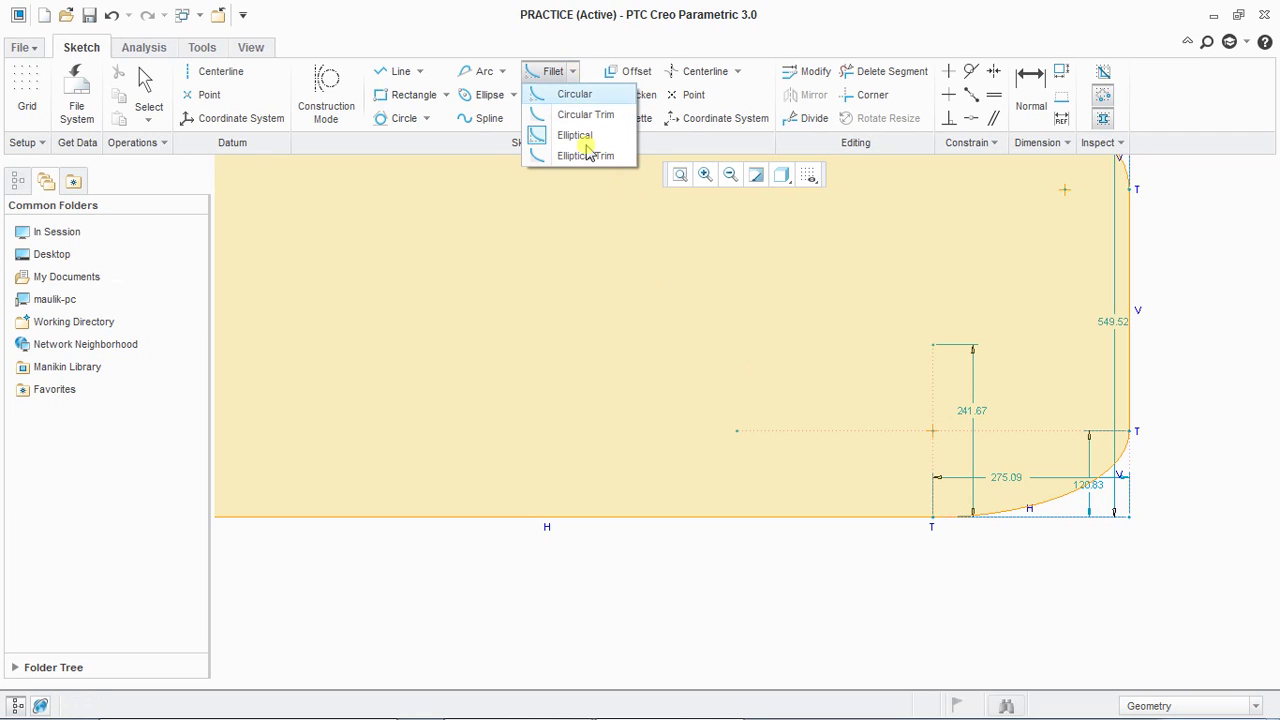
pyautogui.click(631, 565)
pyautogui.scroll(4, 983, 597)
pyautogui.scroll(-2, 903, 614)
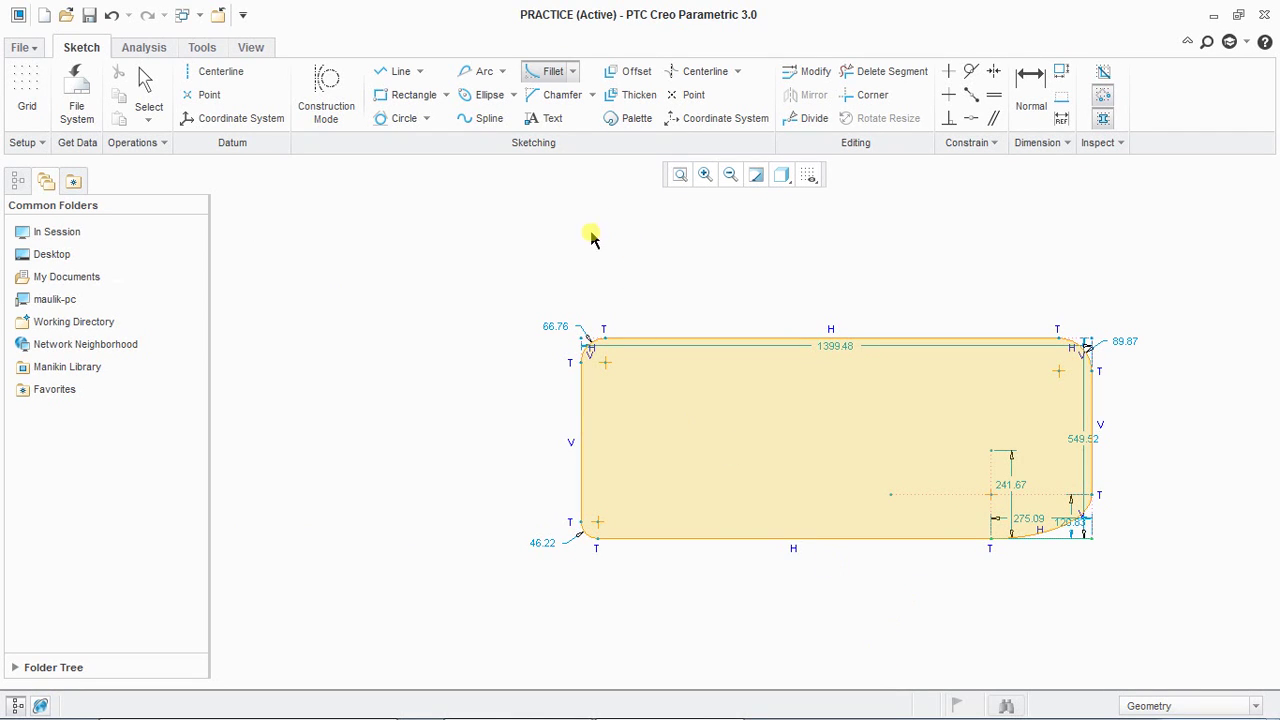
# - Undo all four corner fillets to restore the plain rectangle
pyautogui.click(572, 71)
pyautogui.hotkey('ctrl', 'z')
pyautogui.hotkey('ctrl', 'z')
pyautogui.hotkey('ctrl', 'z')
pyautogui.hotkey('ctrl', 'z')
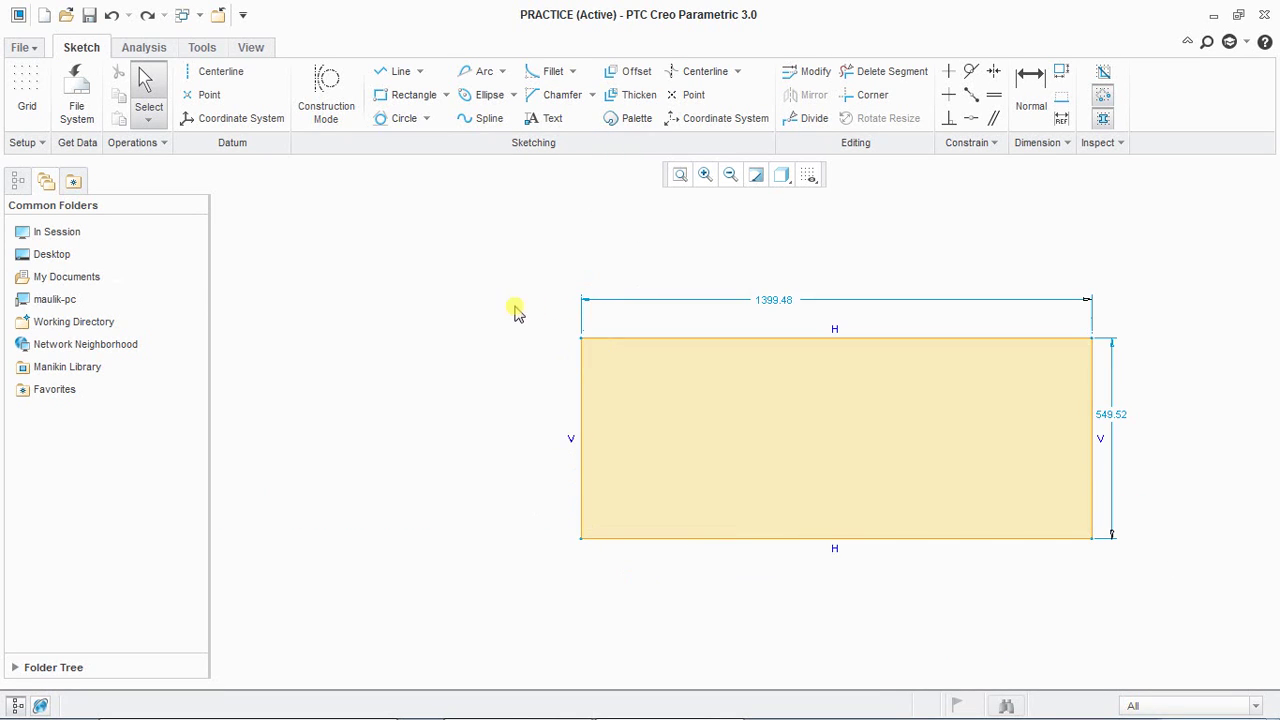
# - Chamfer the rectangle's upper-left corner with the Chamfer type that keeps construction lines, about 105 wide and 68 high
pyautogui.click(592, 96)
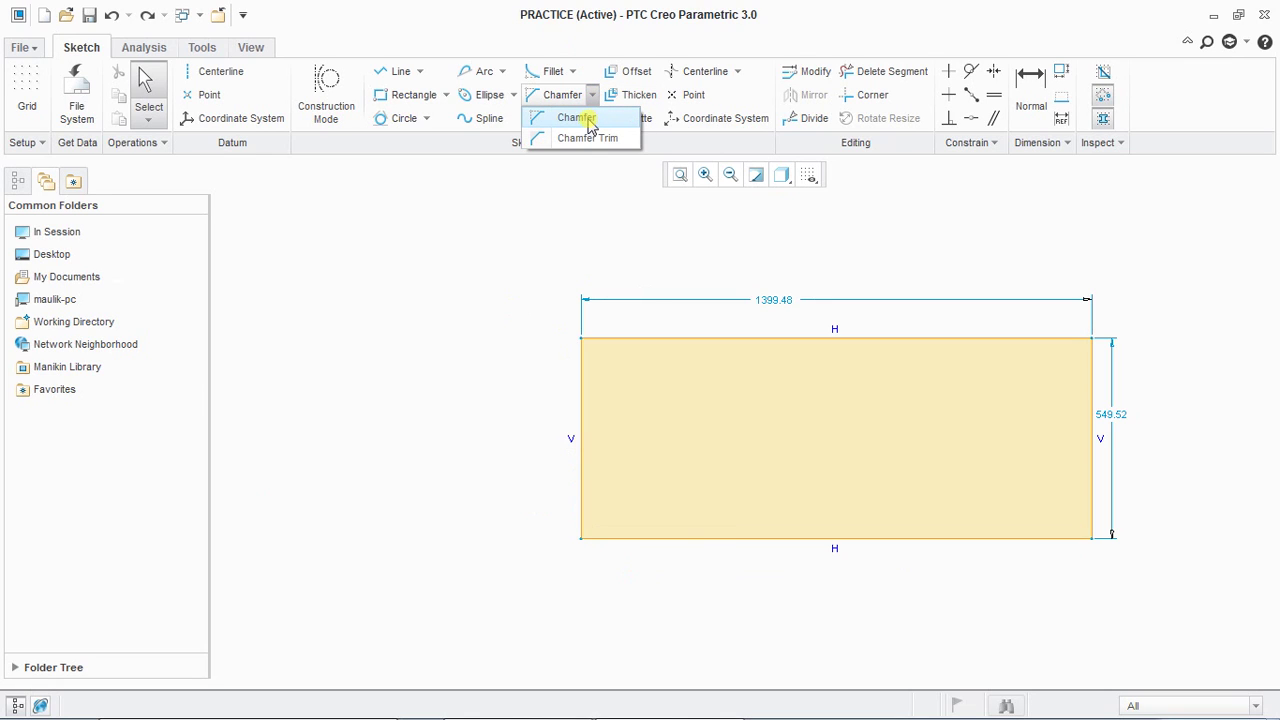
pyautogui.click(578, 118)
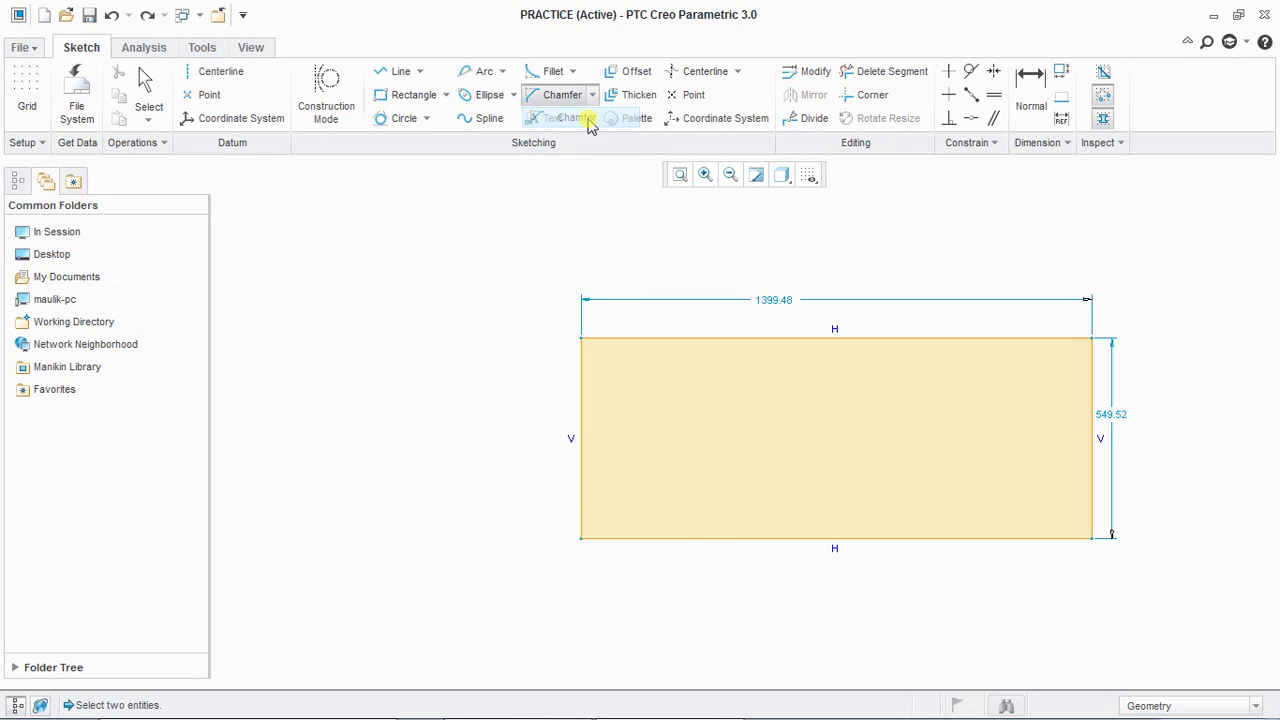
pyautogui.click(619, 341)
pyautogui.click(585, 370)
pyautogui.middleClick(543, 385)
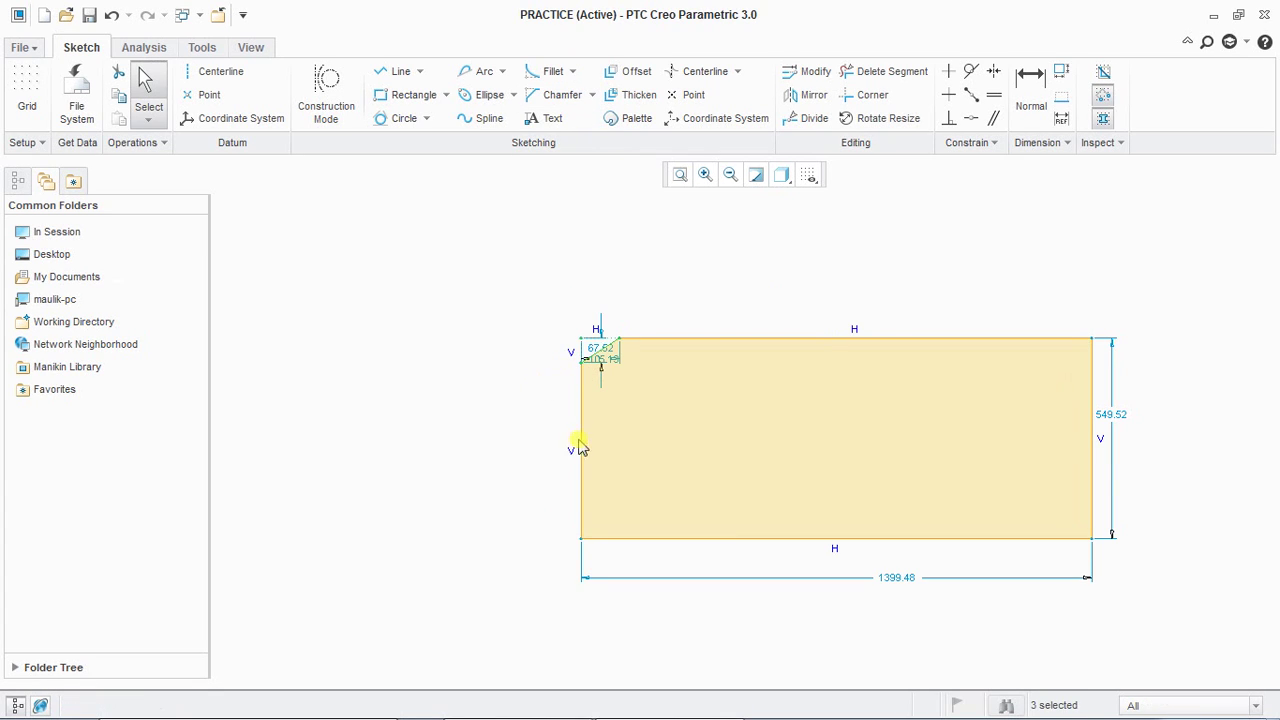
# - Inspect the upper-left chamfer up close, checking its editable height and width dimensions without altering them
pyautogui.scroll(3, 609, 355)
pyautogui.scroll(2, 607, 363)
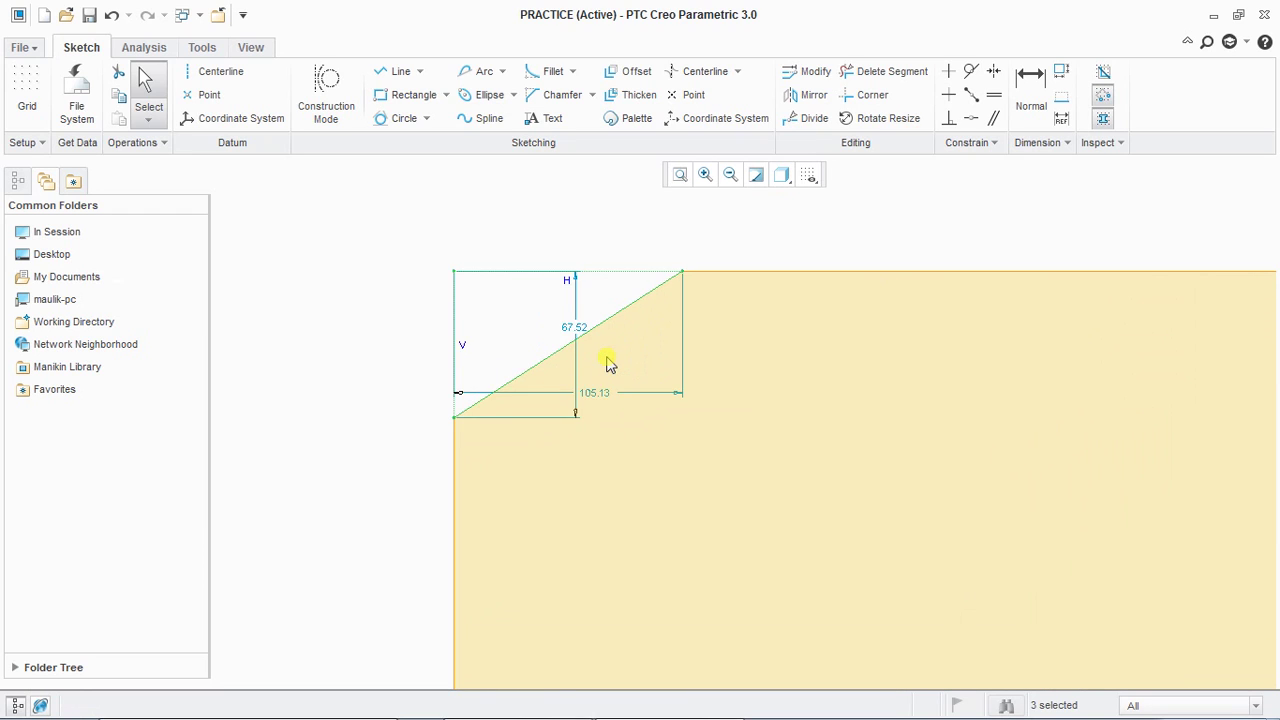
pyautogui.scroll(-2, 608, 367)
pyautogui.scroll(3, 605, 394)
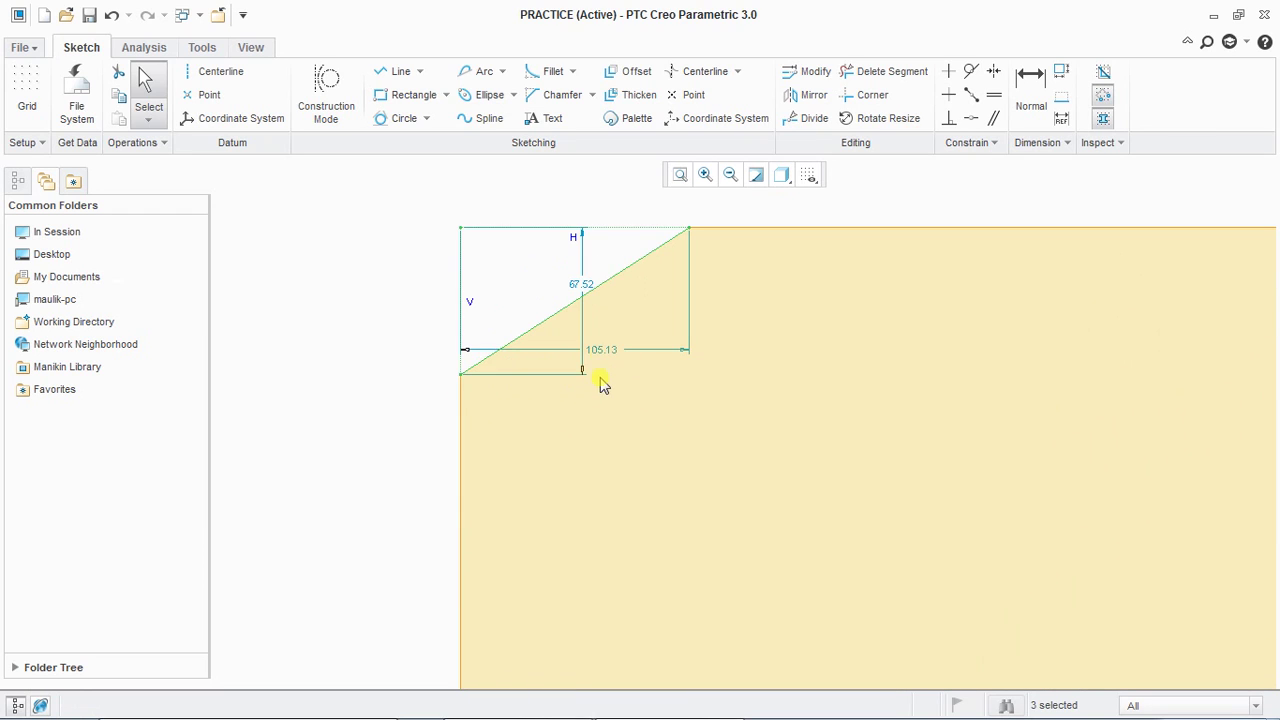
pyautogui.doubleClick(589, 285)
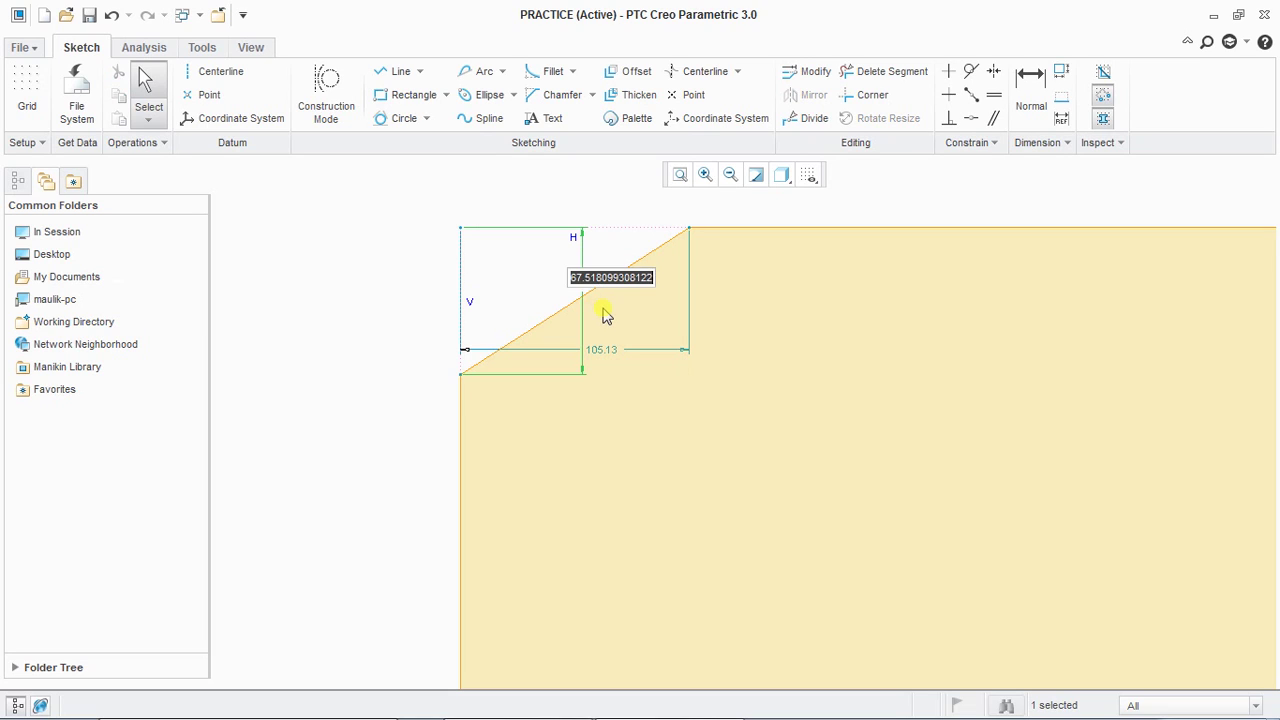
pyautogui.press('Return')
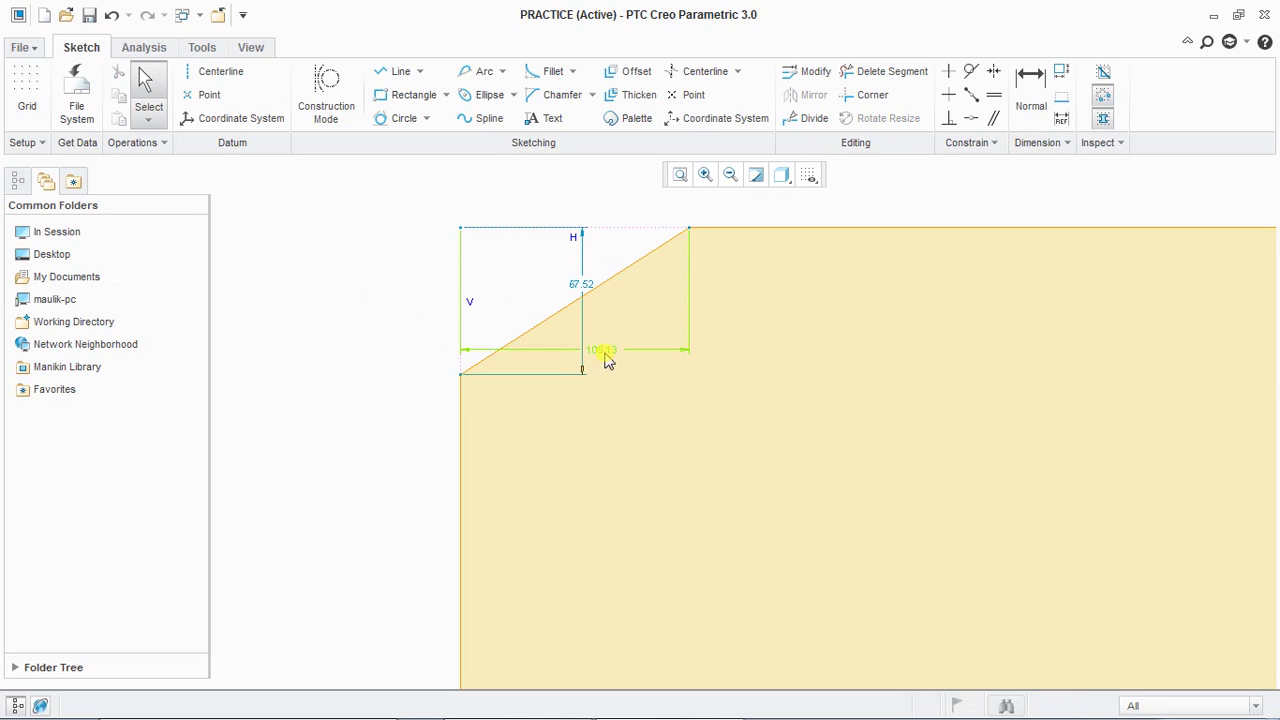
pyautogui.click(607, 360)
pyautogui.click(391, 340)
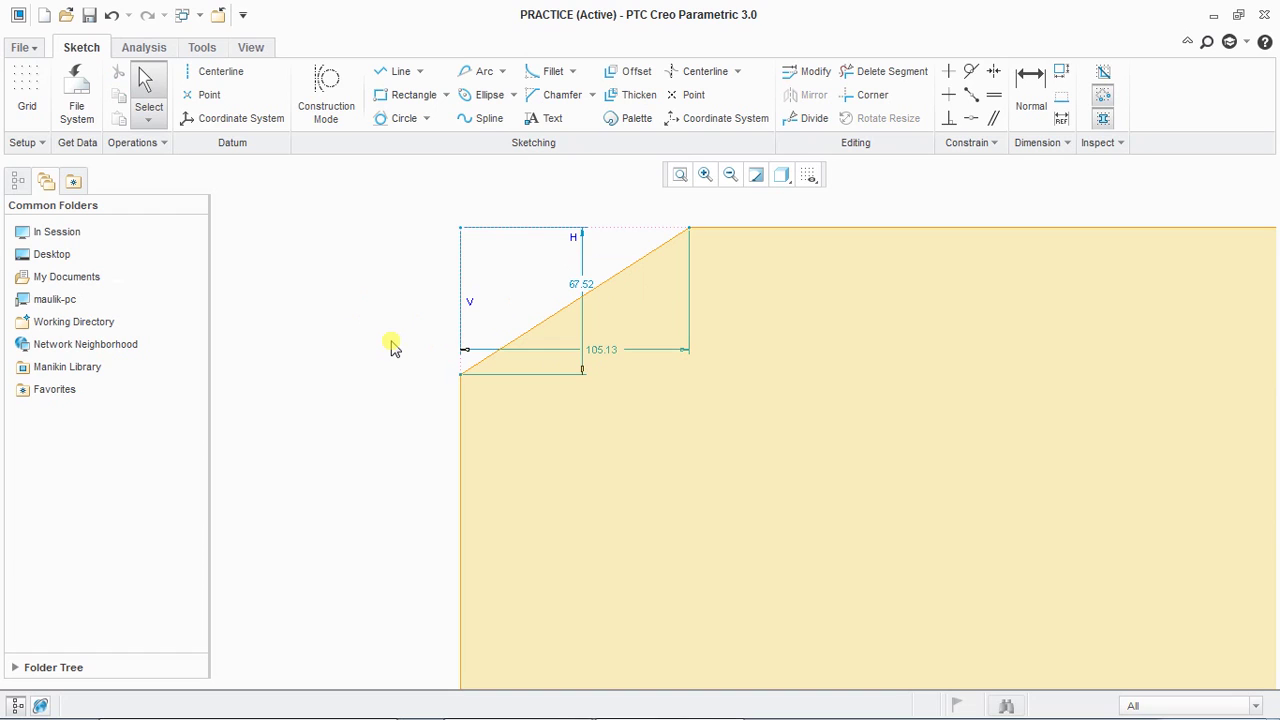
# - Open the upper-left chamfer's width dimension for editing and accept its existing value
pyautogui.doubleClick(606, 350)
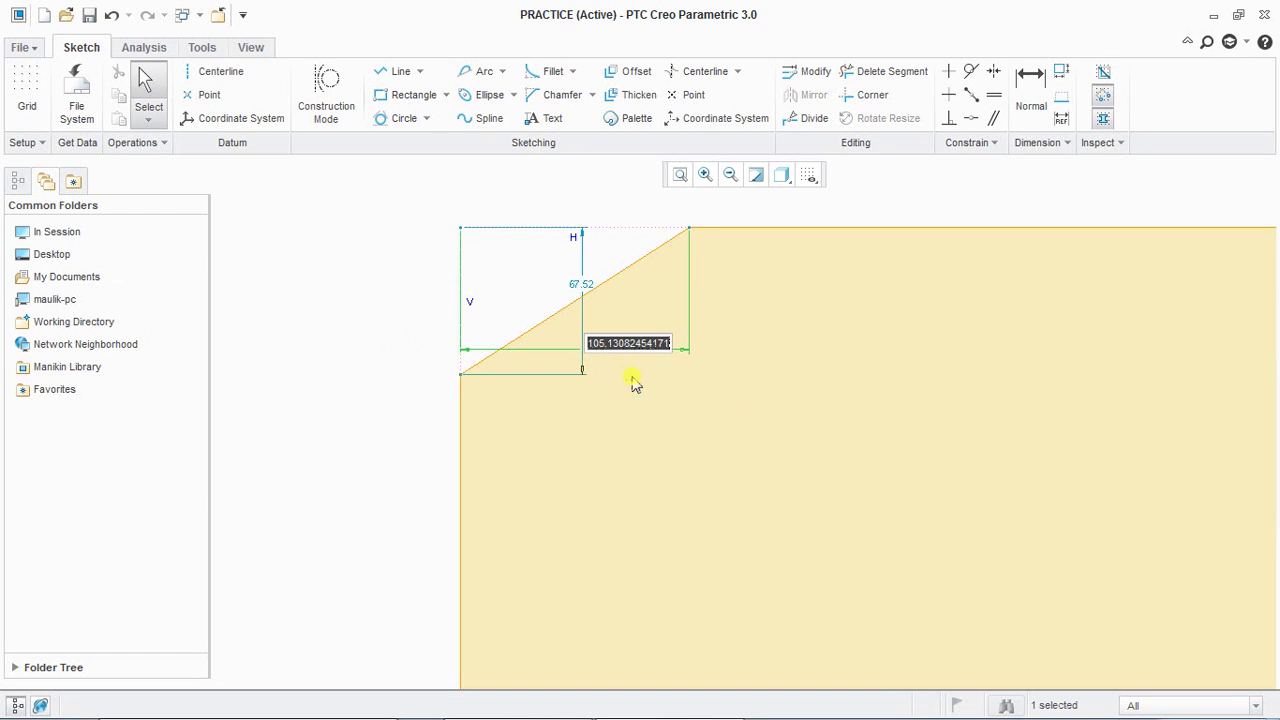
pyautogui.press('Return')
pyautogui.scroll(4, 723, 477)
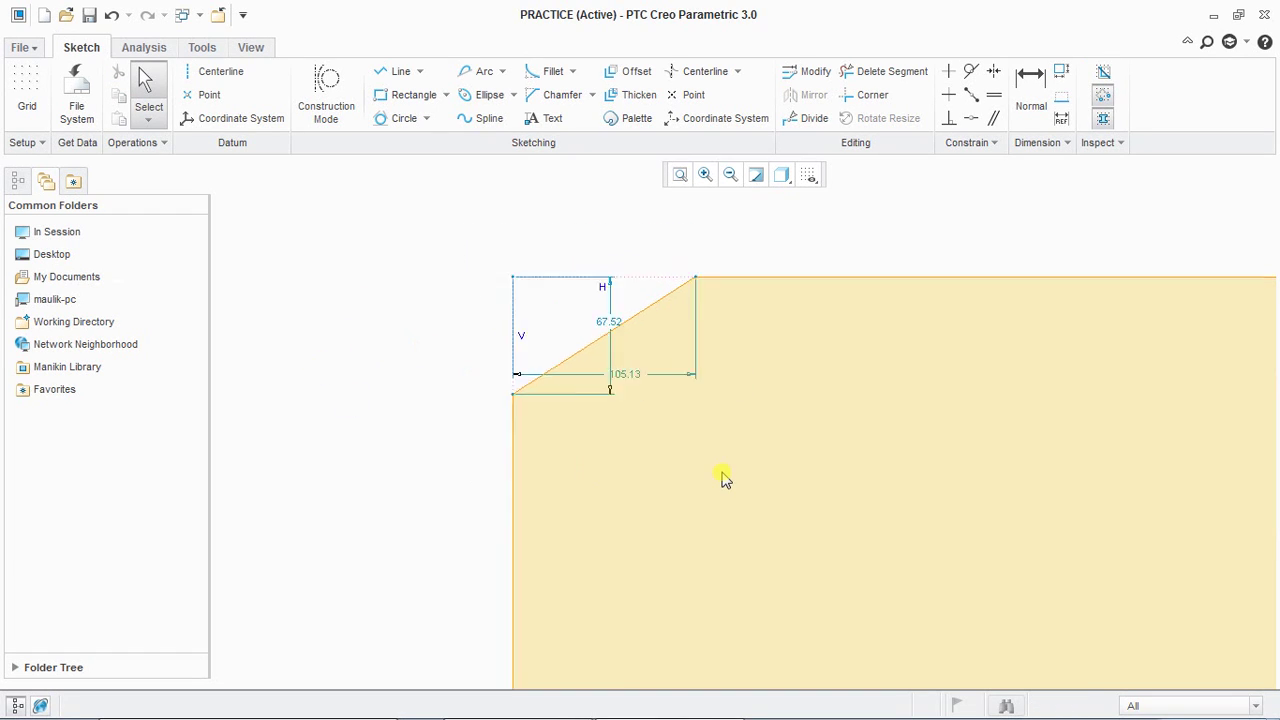
pyautogui.scroll(2, 720, 478)
pyautogui.scroll(-4, 868, 592)
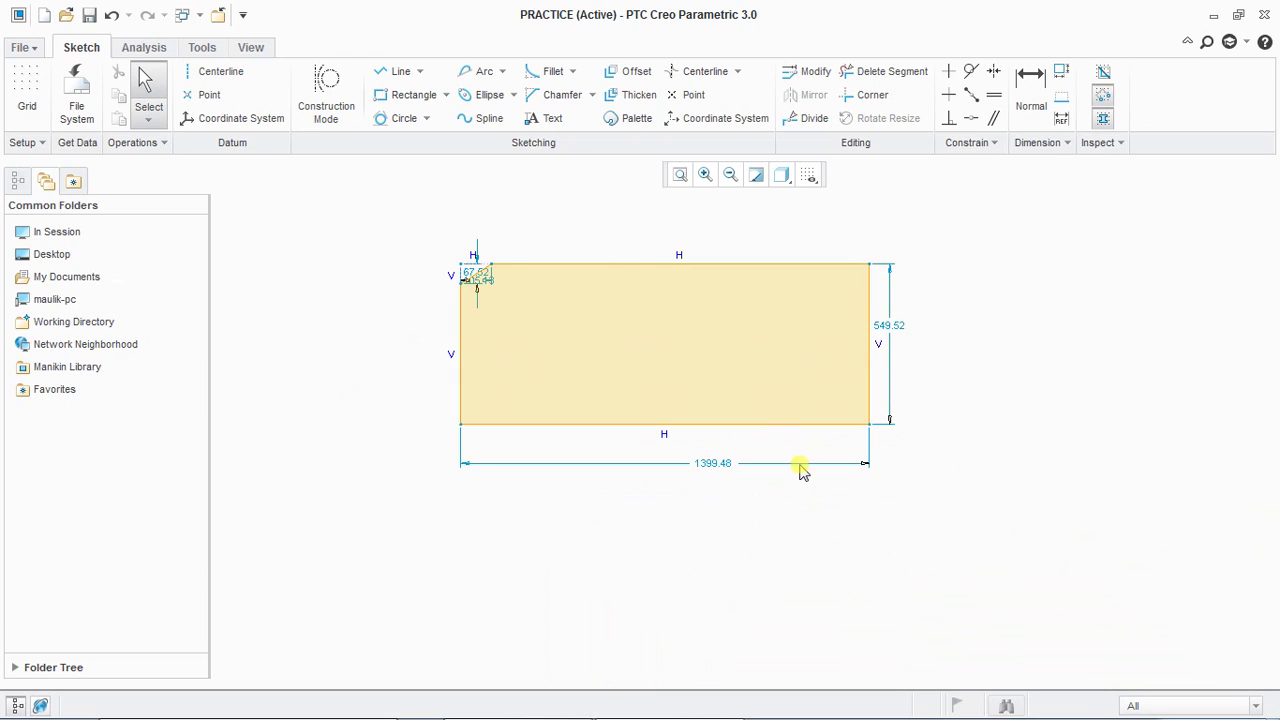
pyautogui.scroll(-1, 640, 258)
pyautogui.scroll(-1, 638, 258)
# - Chamfer the rectangle's lower-right corner with the Chamfer Trim type, about 87 wide and 101 high
pyautogui.click(591, 95)
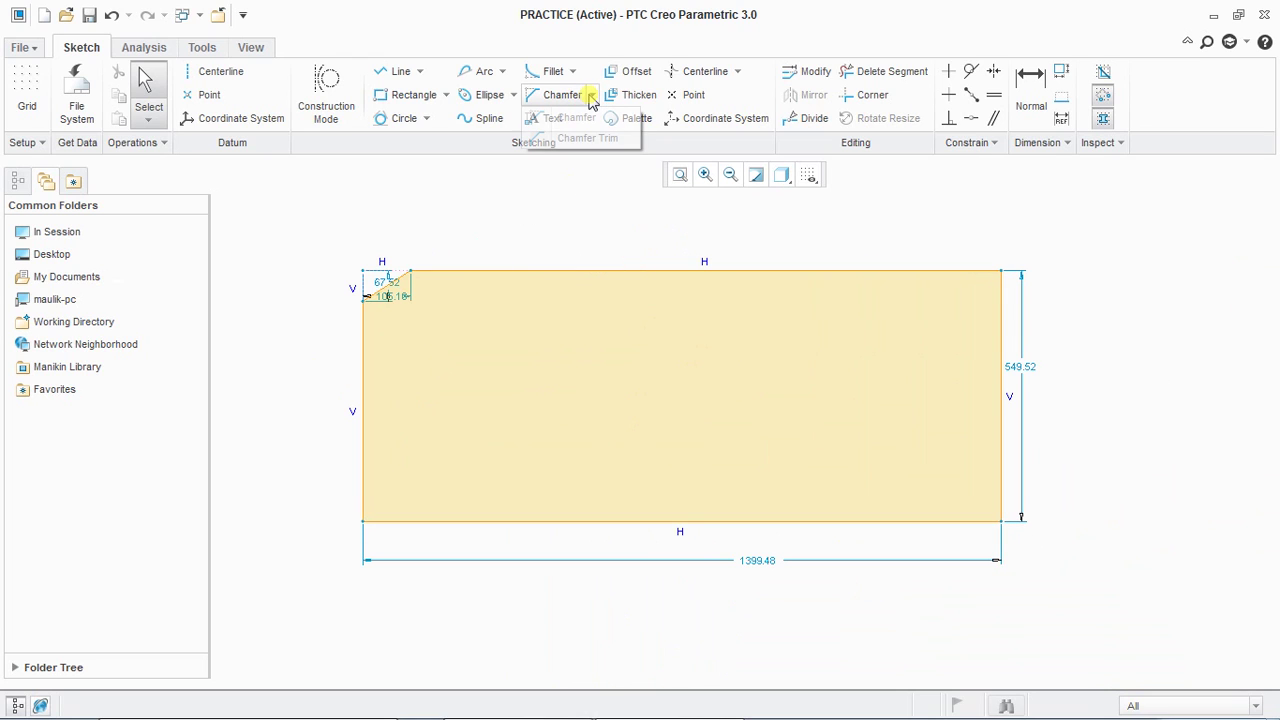
pyautogui.click(590, 137)
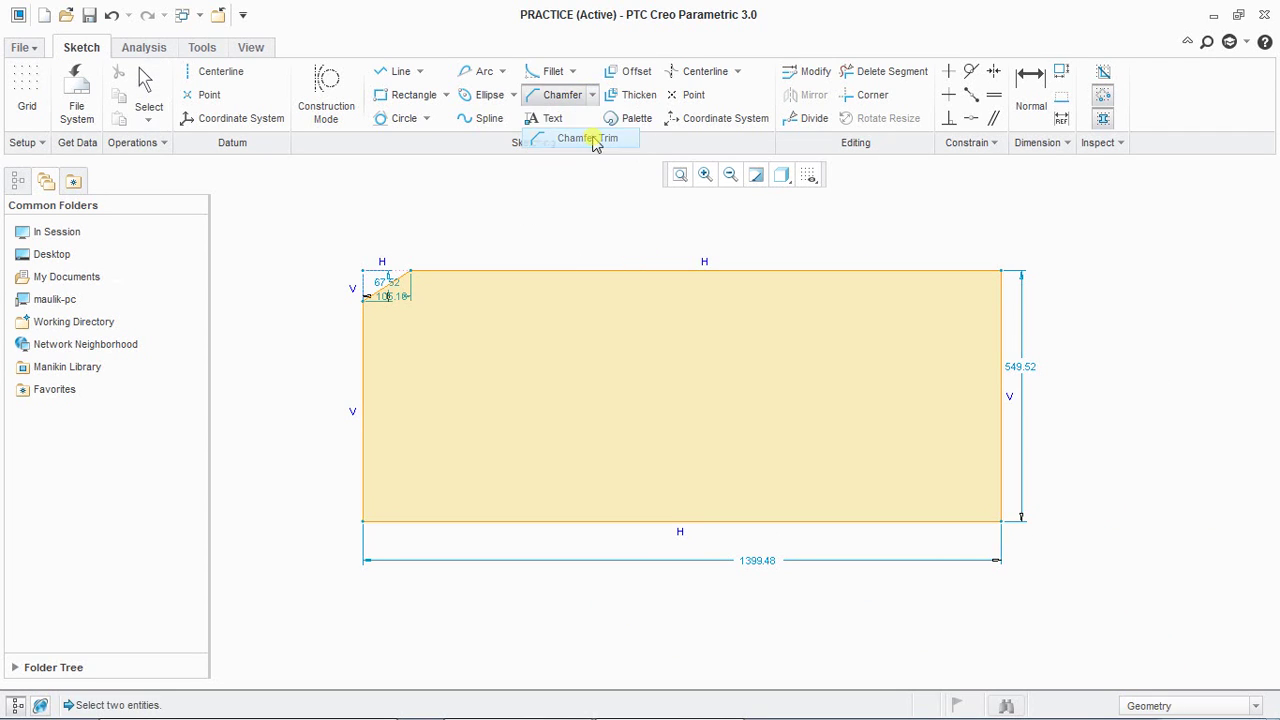
pyautogui.click(963, 521)
pyautogui.click(997, 477)
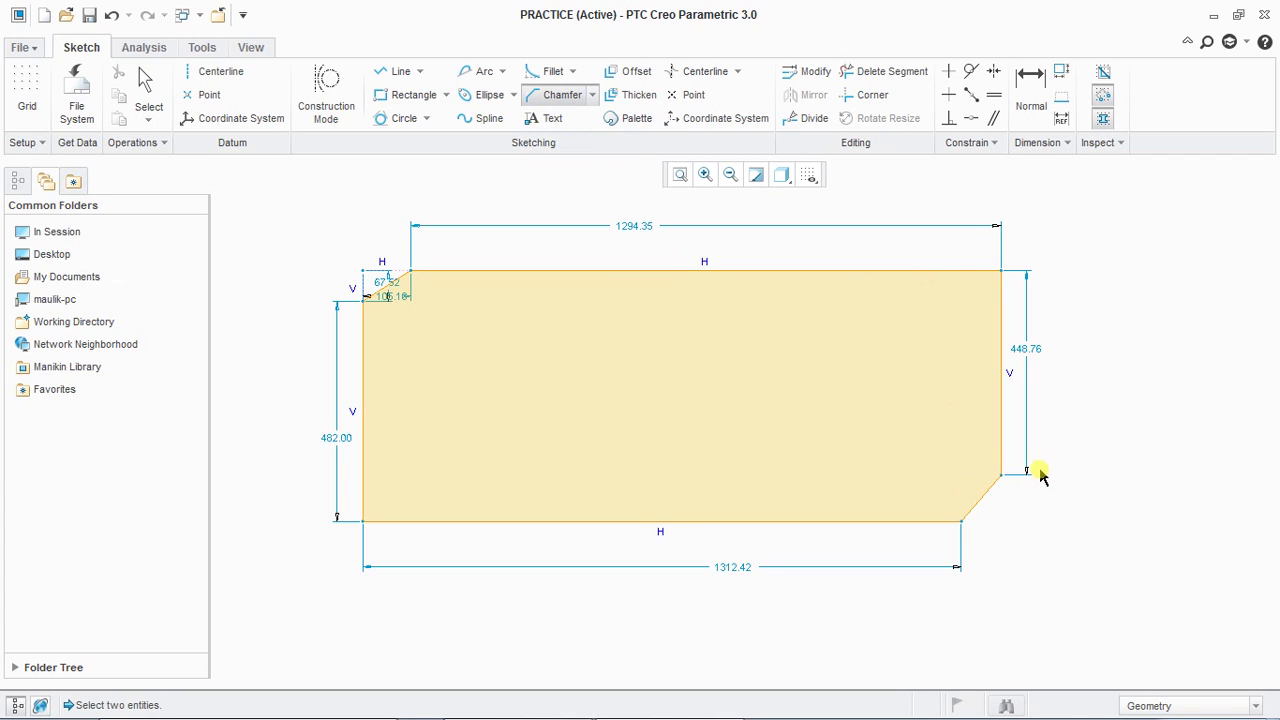
pyautogui.middleClick(1040, 477)
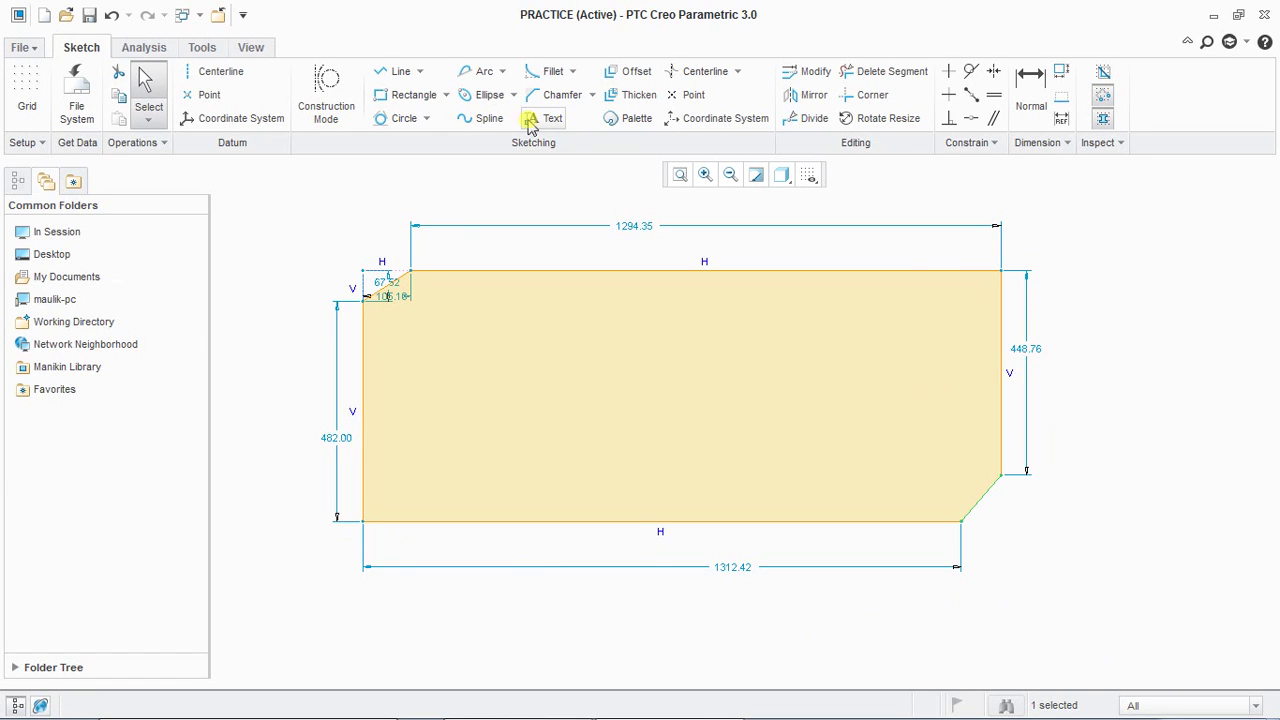
# - Delete the whole chamfered rectangle together with its dimensions and constraints to empty the sketch
pyautogui.scroll(-2, 670, 445)
pyautogui.scroll(-2, 670, 445)
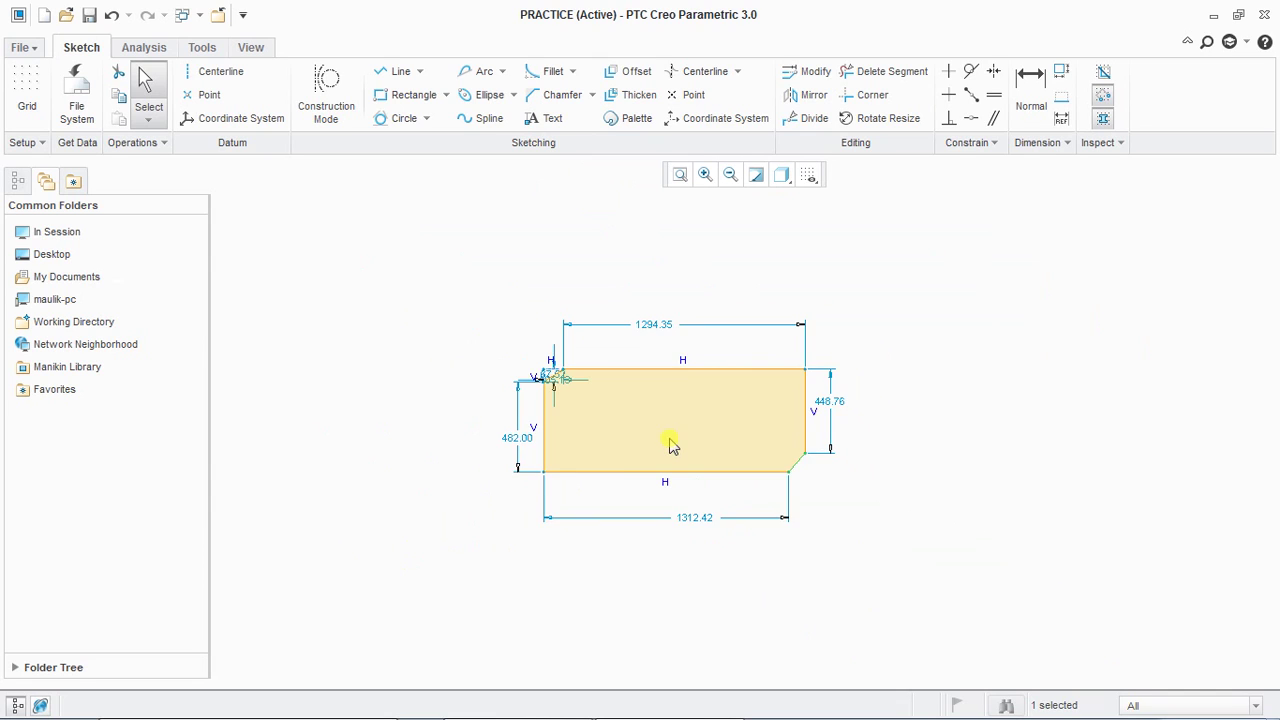
pyautogui.scroll(2, 612, 462)
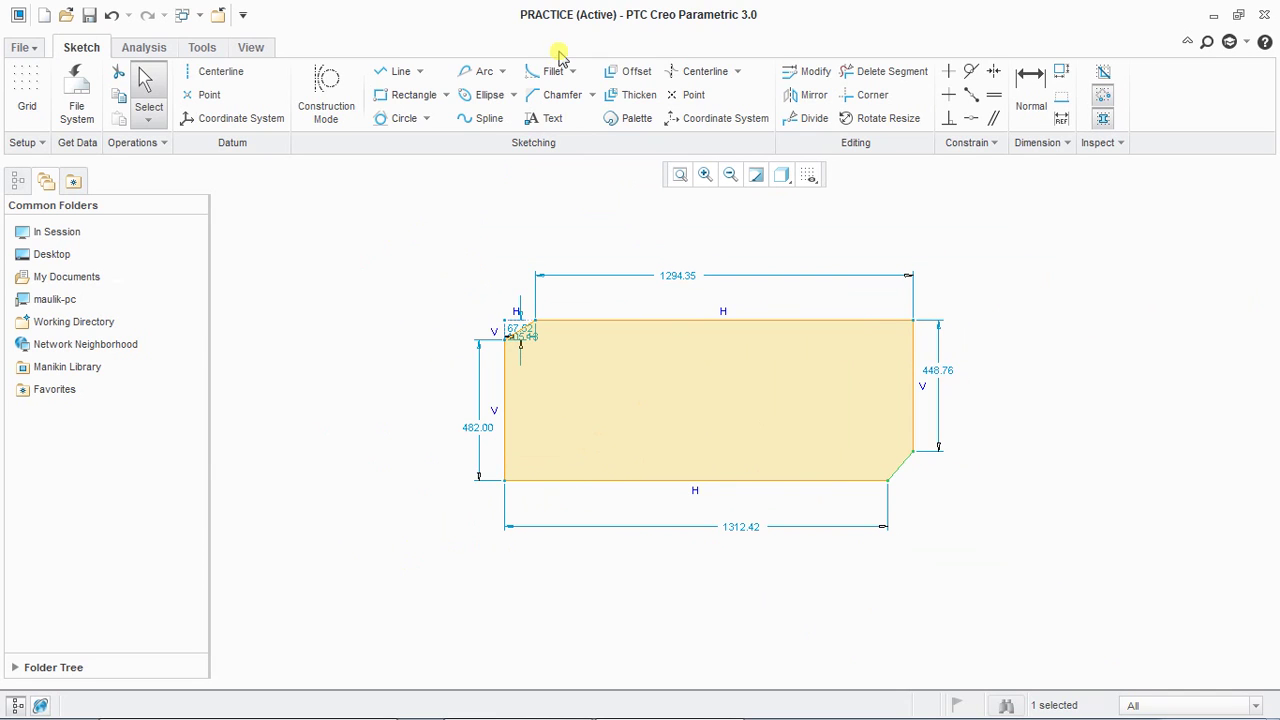
pyautogui.moveTo(400, 232)
pyautogui.mouseDown()
pyautogui.moveTo(997, 471)
pyautogui.moveTo(997, 538)
pyautogui.mouseUp()
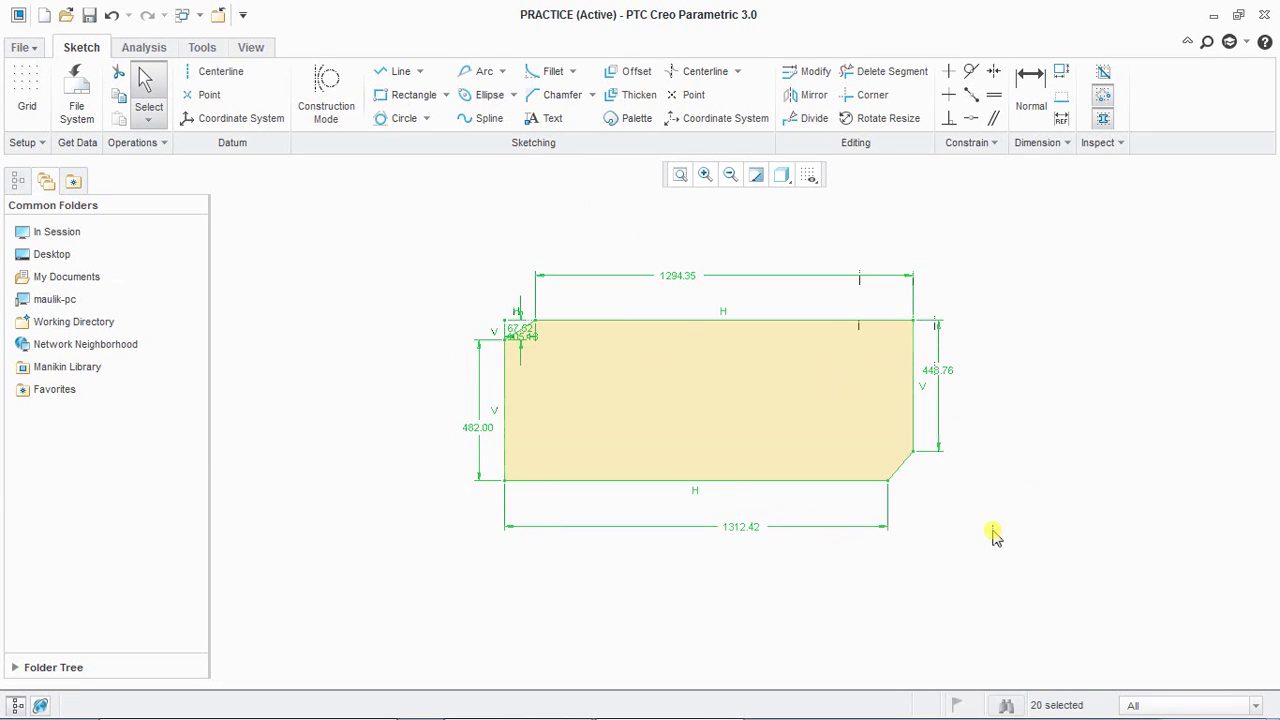
pyautogui.press('Delete')
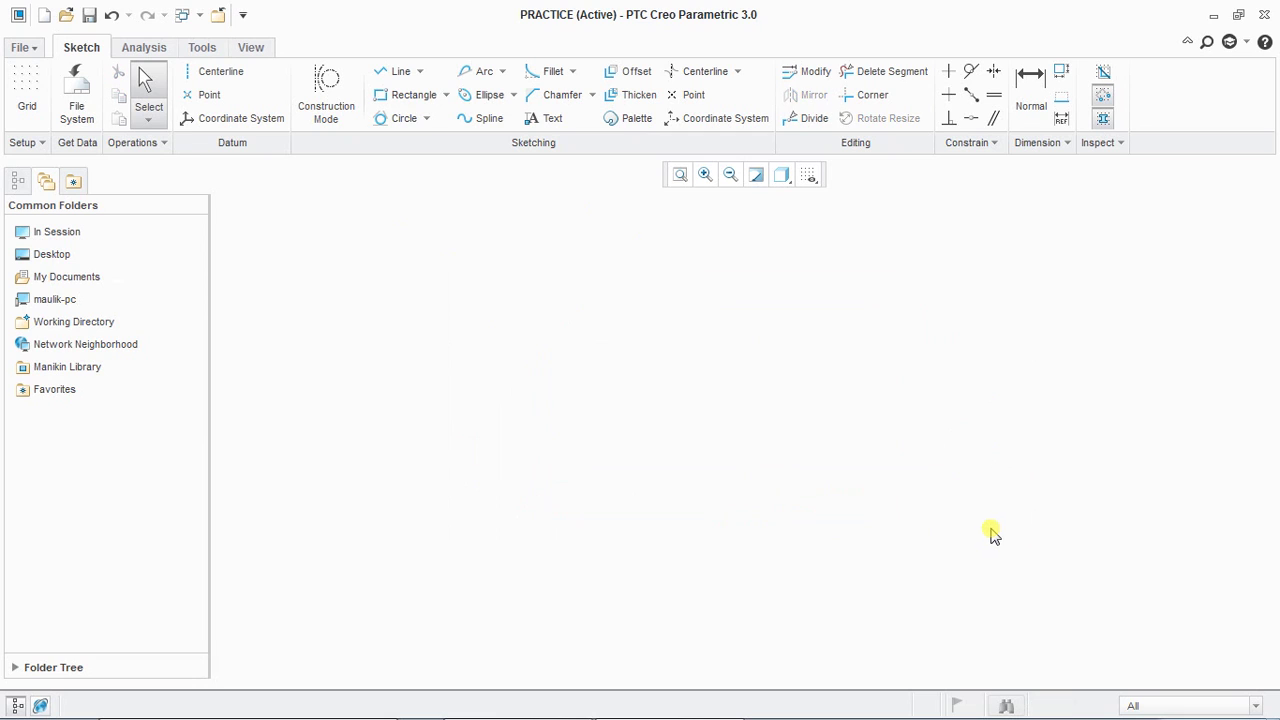
# - Draw a four-point spline that rises and levels out, its endpoints about 2359 apart horizontally and 520 vertically
pyautogui.click(468, 118)
pyautogui.click(452, 564)
pyautogui.click(643, 381)
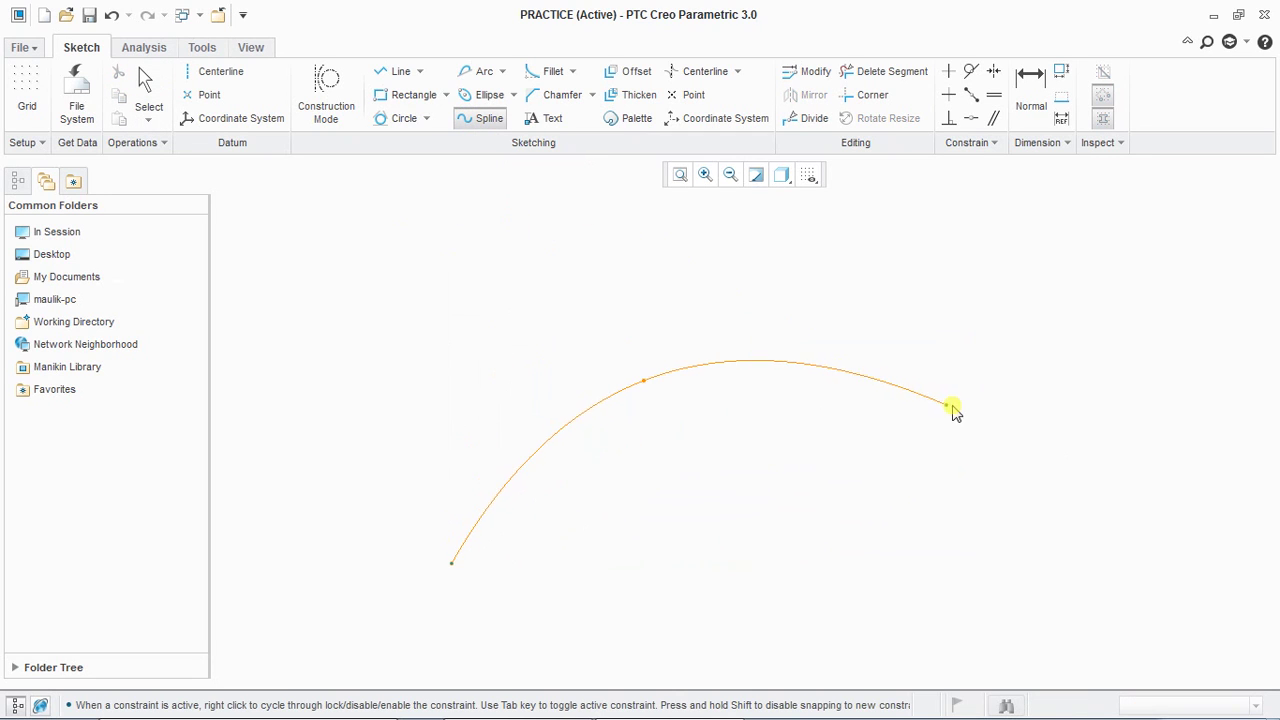
pyautogui.click(955, 407)
pyautogui.click(1140, 413)
pyautogui.middleClick(1166, 471)
pyautogui.middleClick(1166, 471)
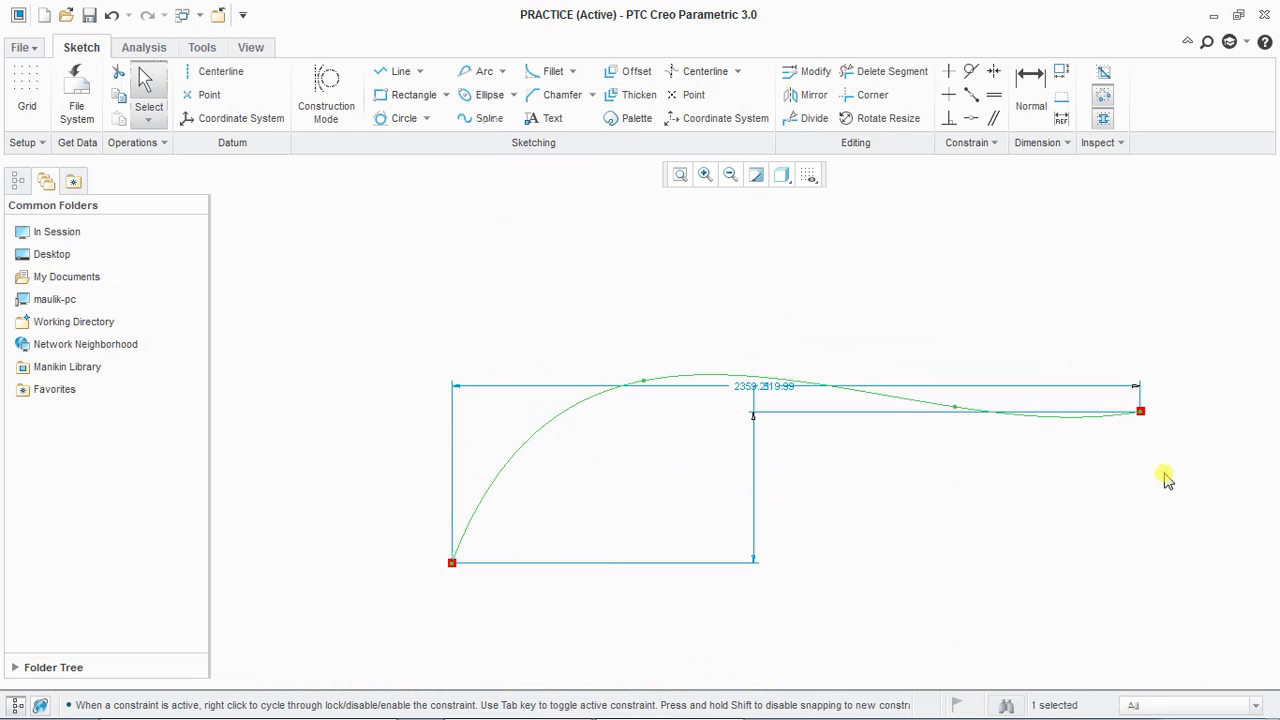
# - Add the sketch text "teck cart" over the spline, about 401 high, starting just beyond the spline's lower end
pyautogui.click(548, 120)
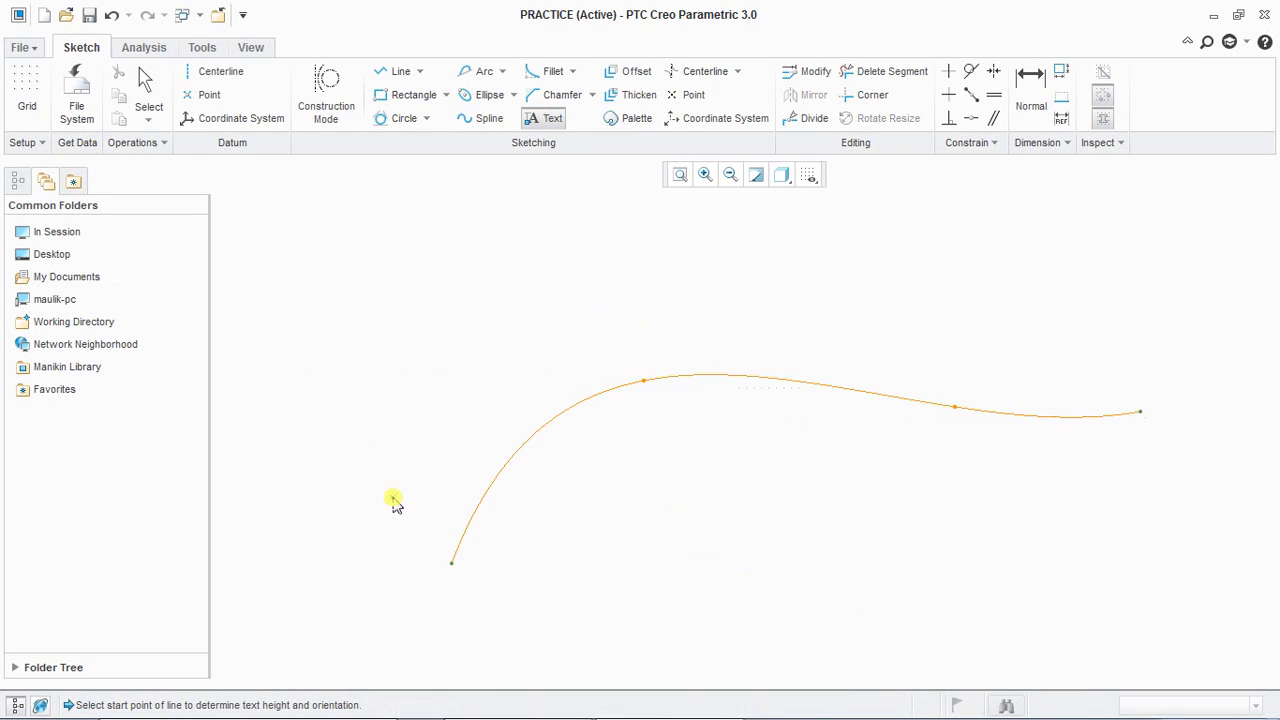
pyautogui.click(376, 528)
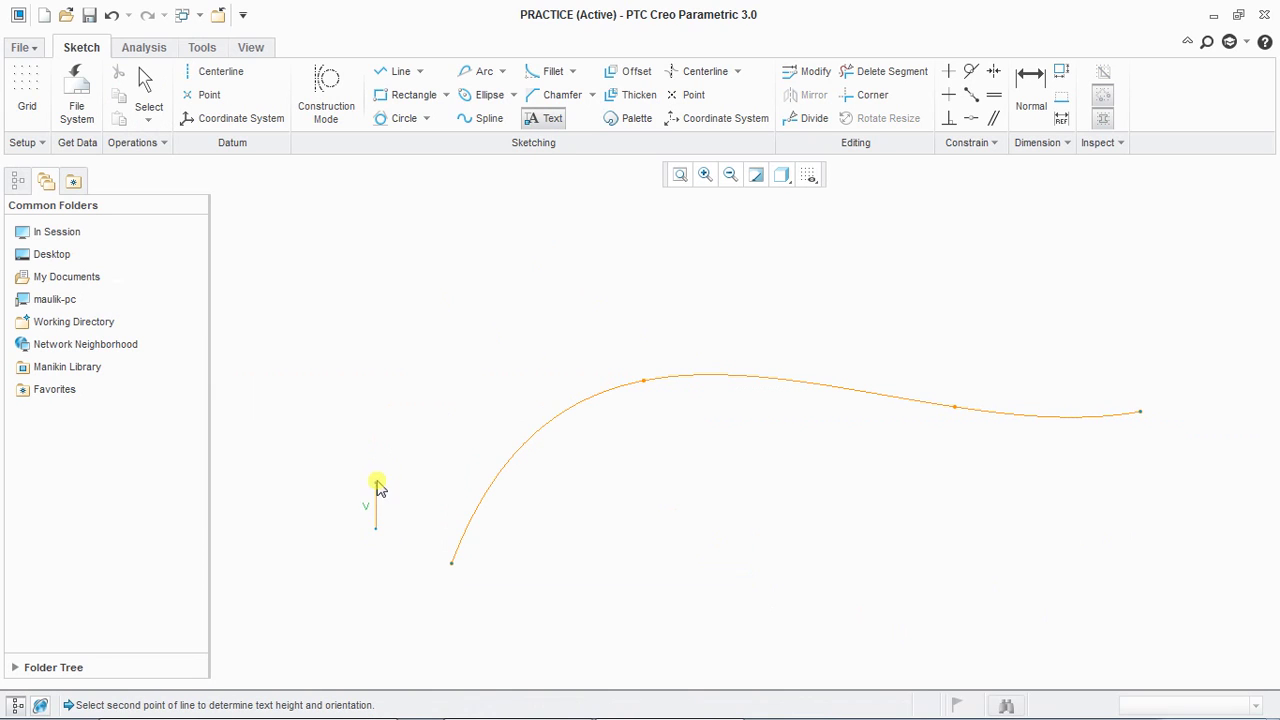
pyautogui.click(379, 412)
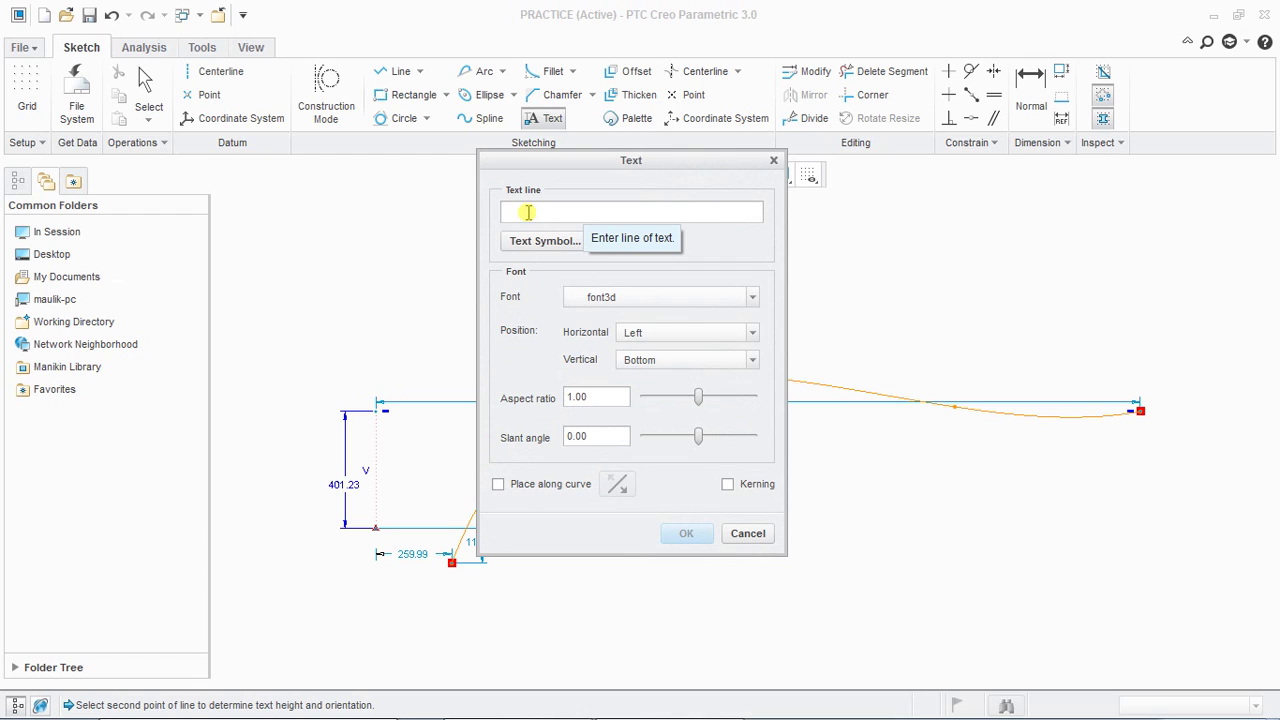
pyautogui.write('te')
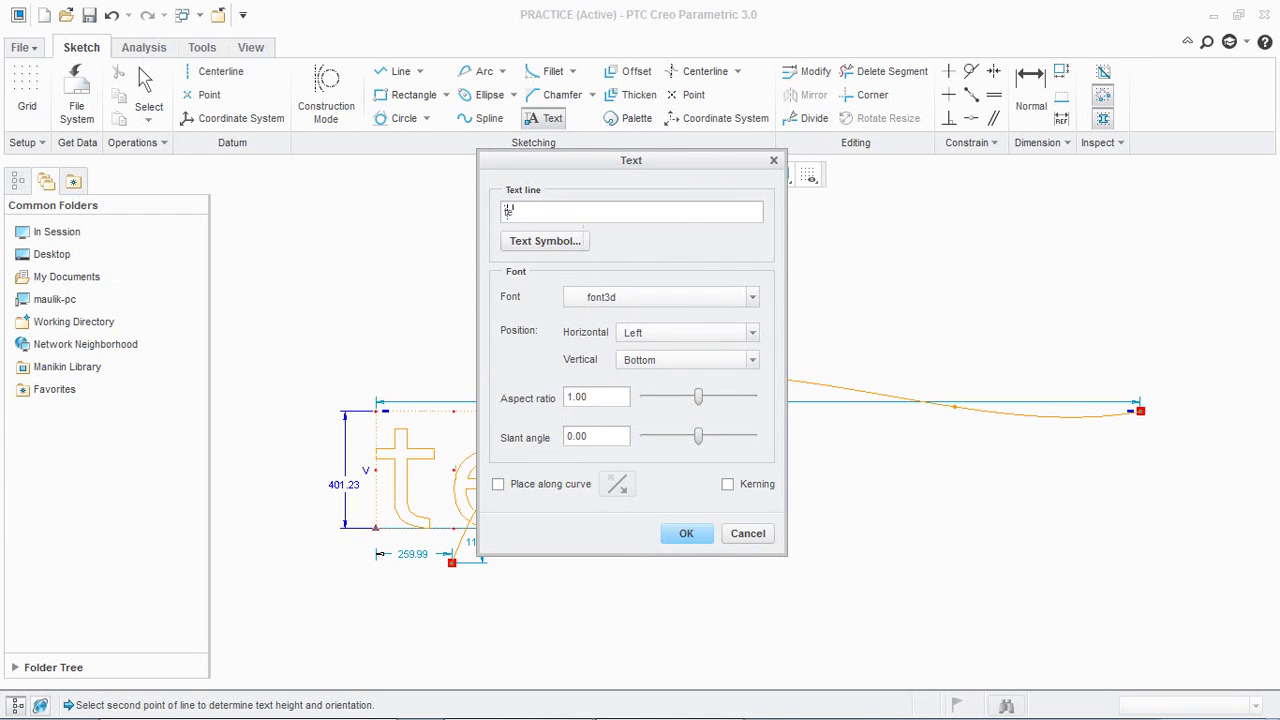
pyautogui.write('ckcart')
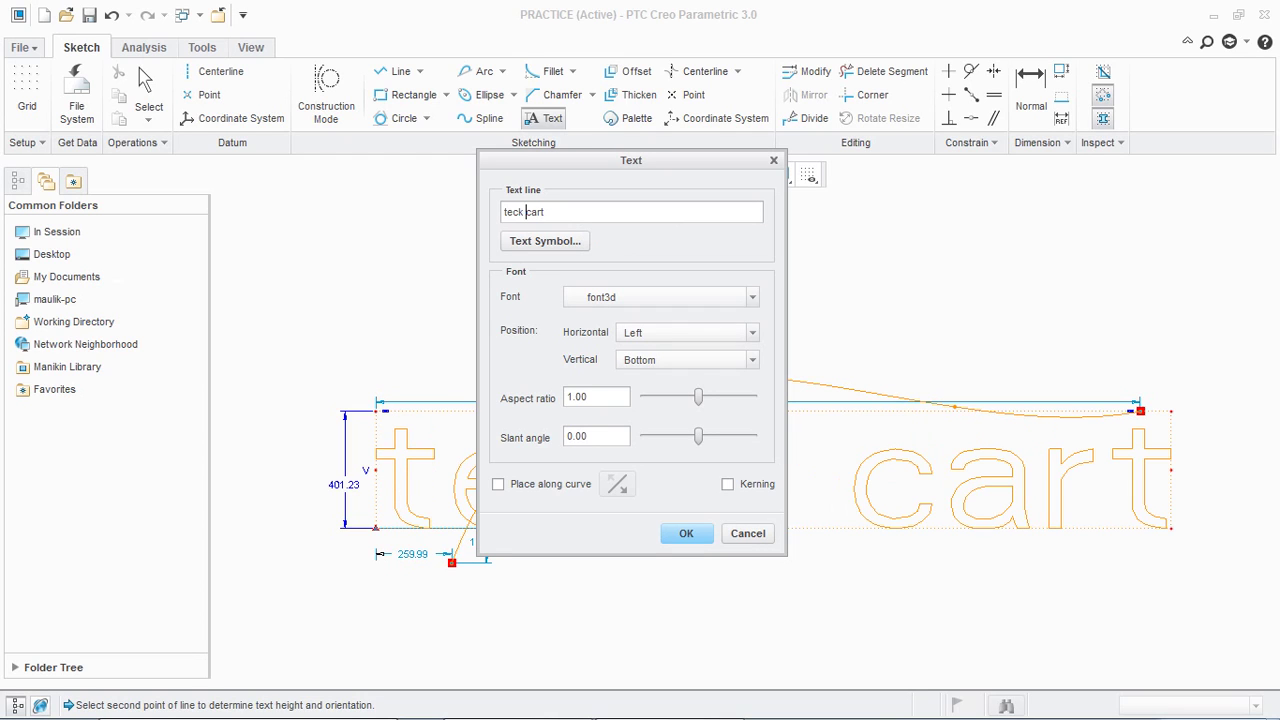
pyautogui.click(679, 535)
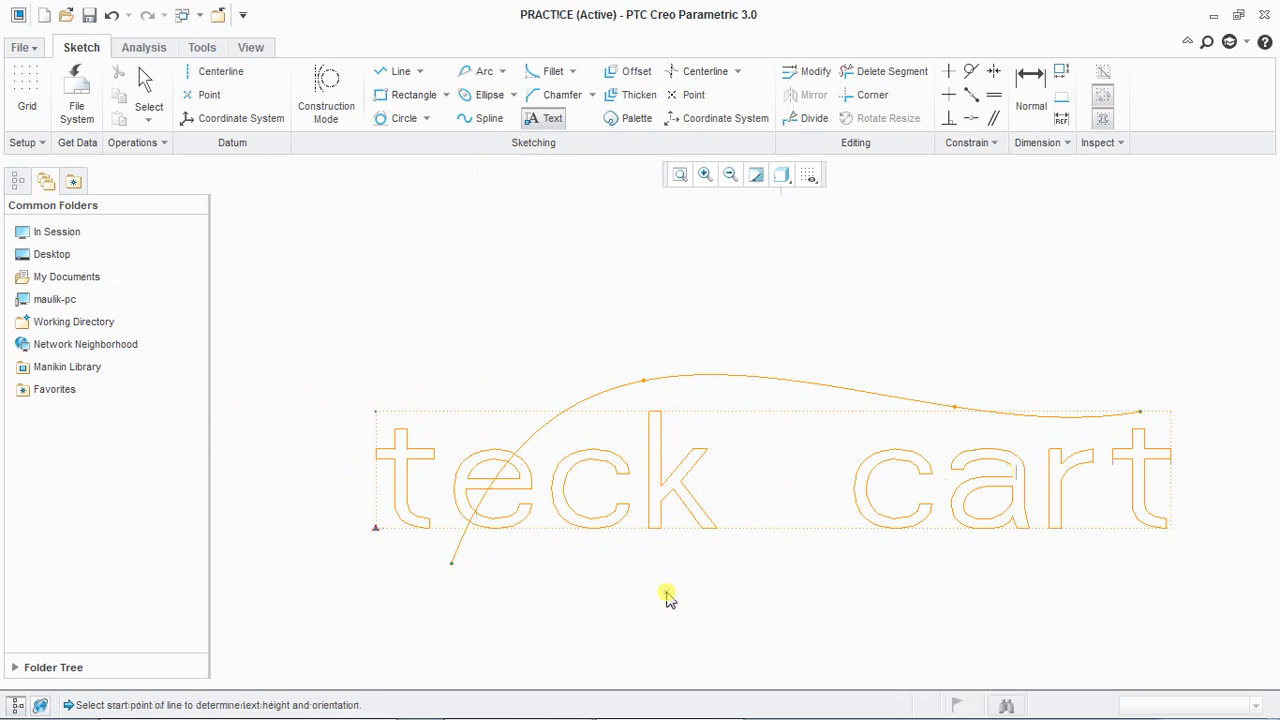
# - Start a second text entry at the first text's baseline and try the font and font3d fonts for it
pyautogui.click(603, 528)
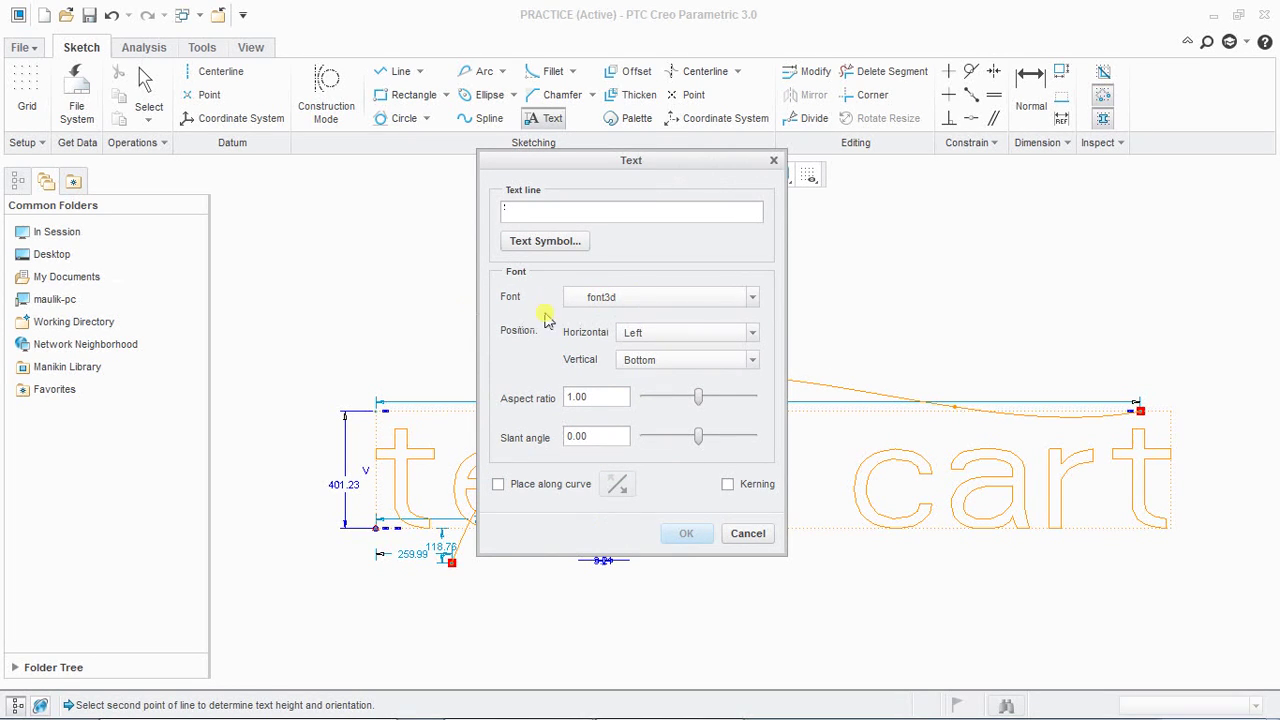
pyautogui.click(646, 296)
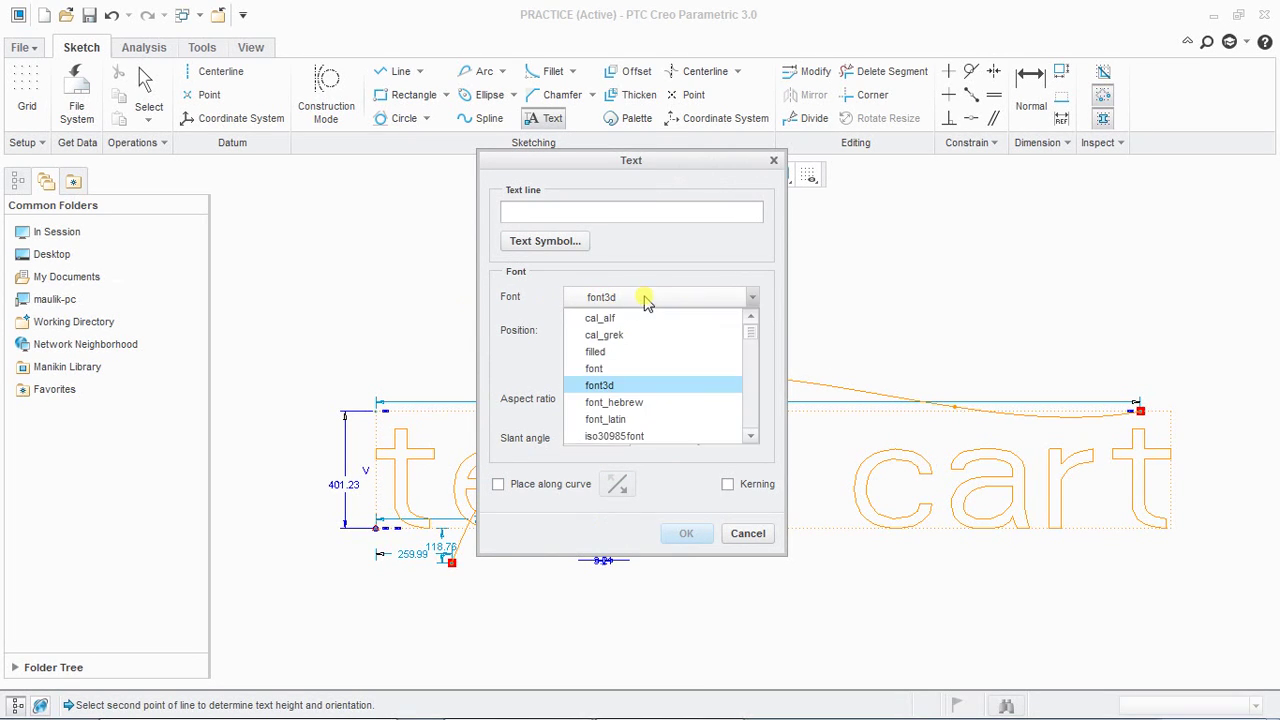
pyautogui.click(627, 383)
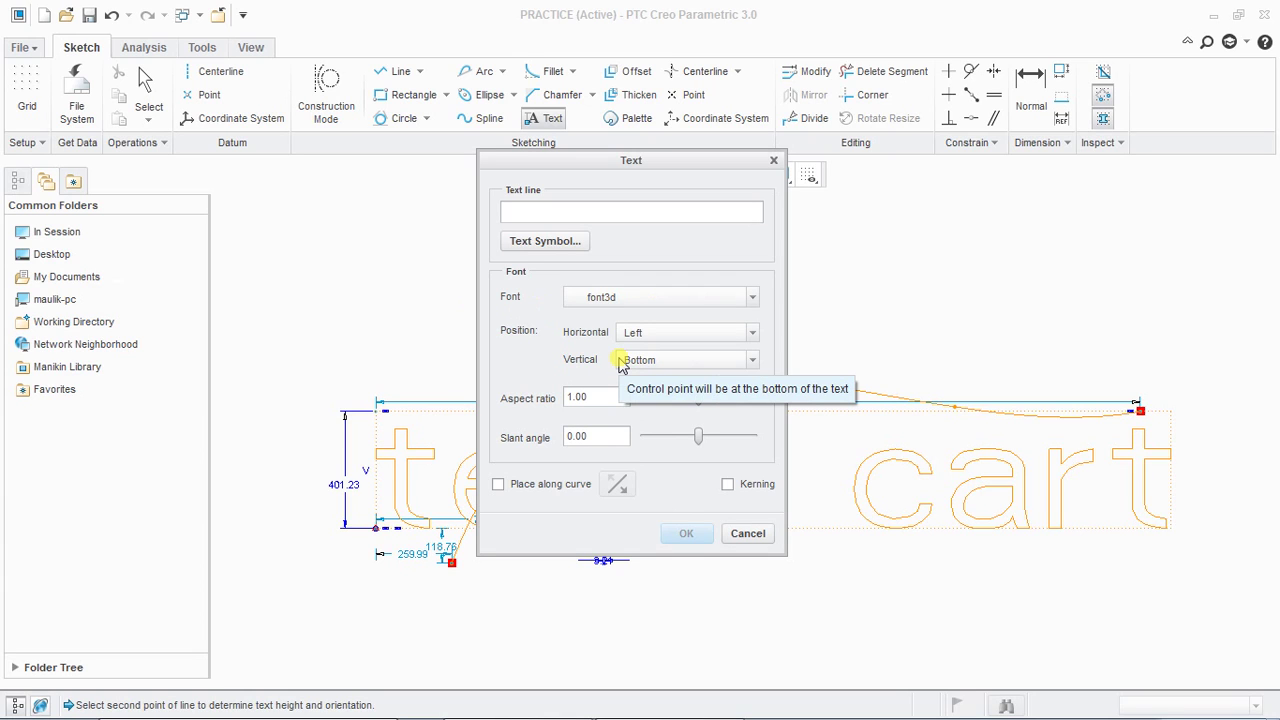
pyautogui.click(610, 297)
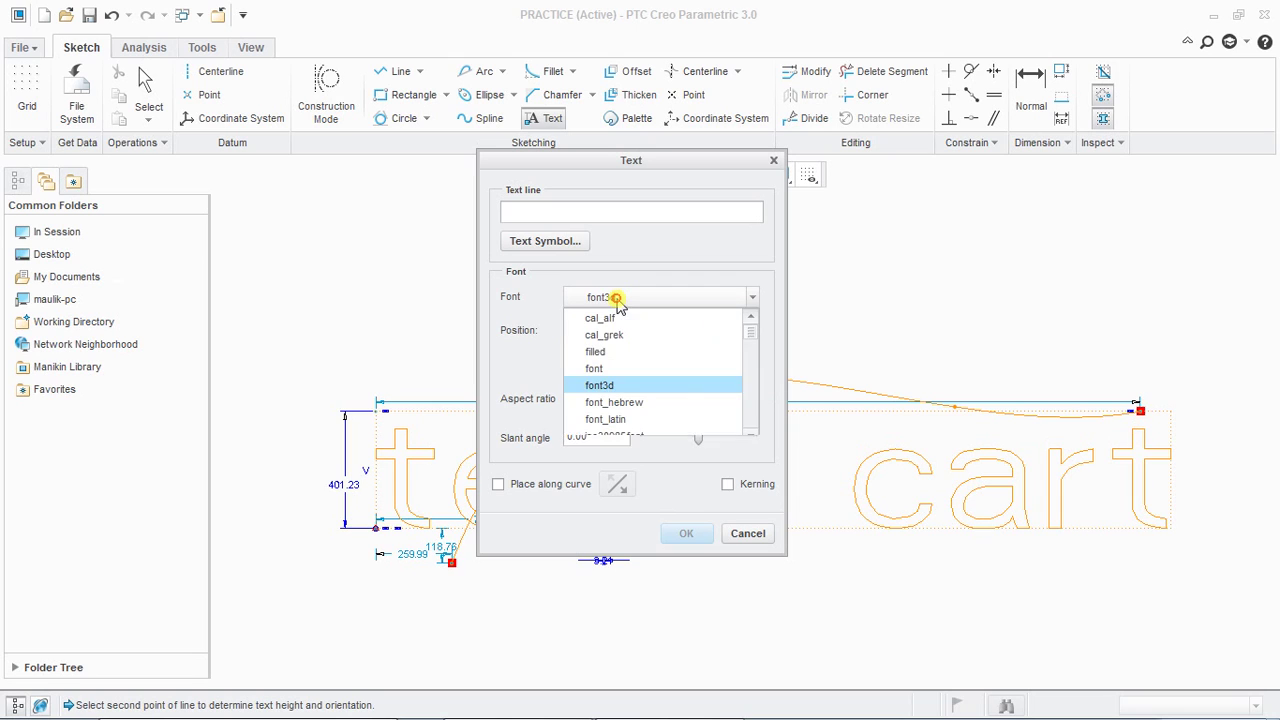
pyautogui.click(638, 369)
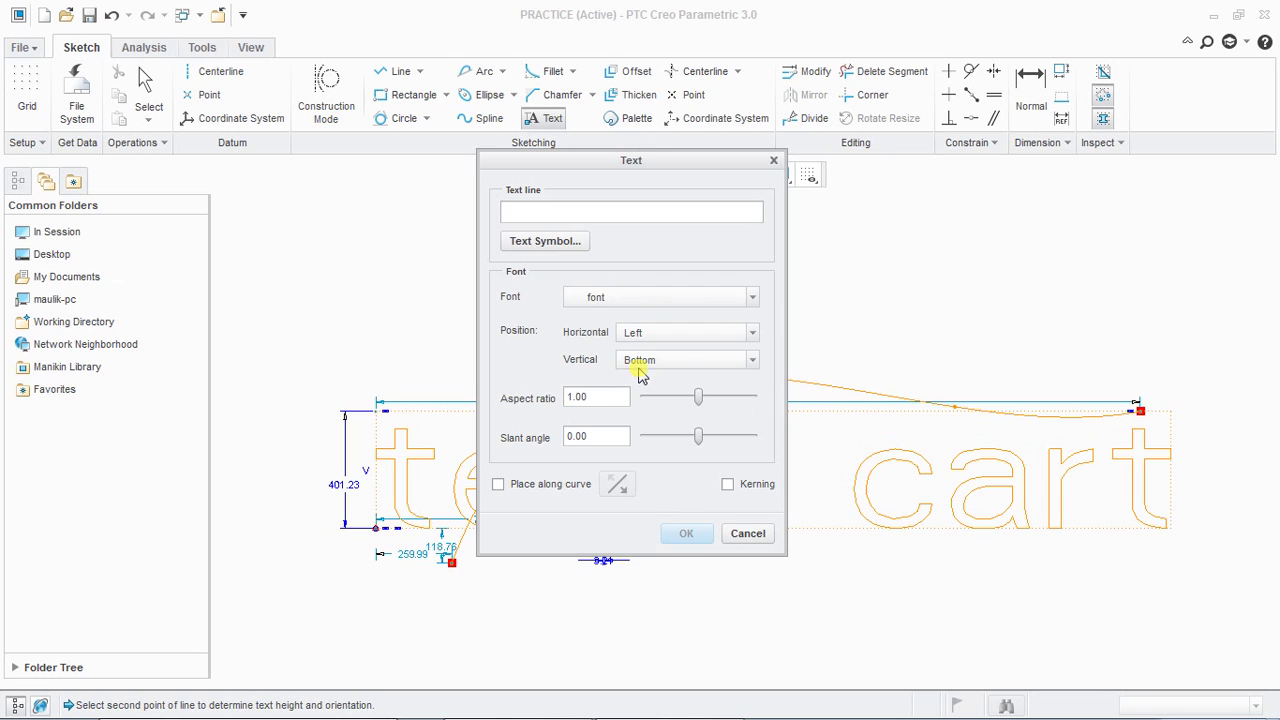
pyautogui.click(650, 300)
pyautogui.click(640, 381)
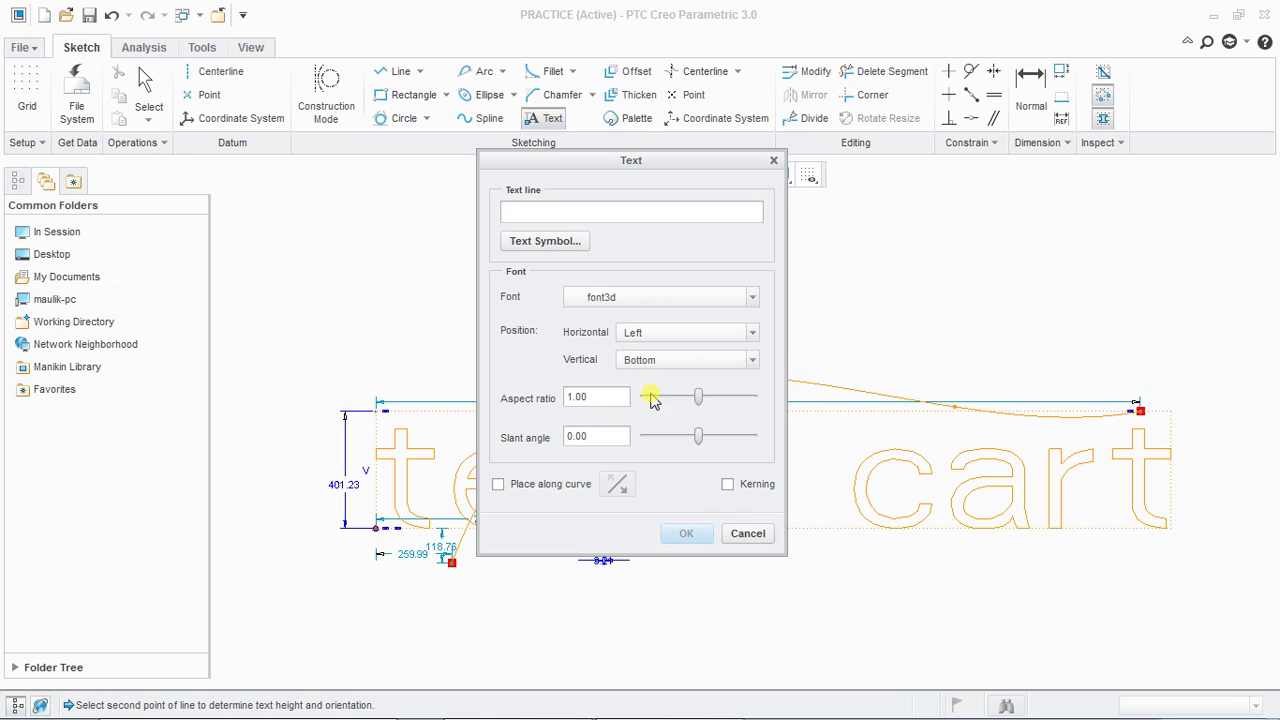
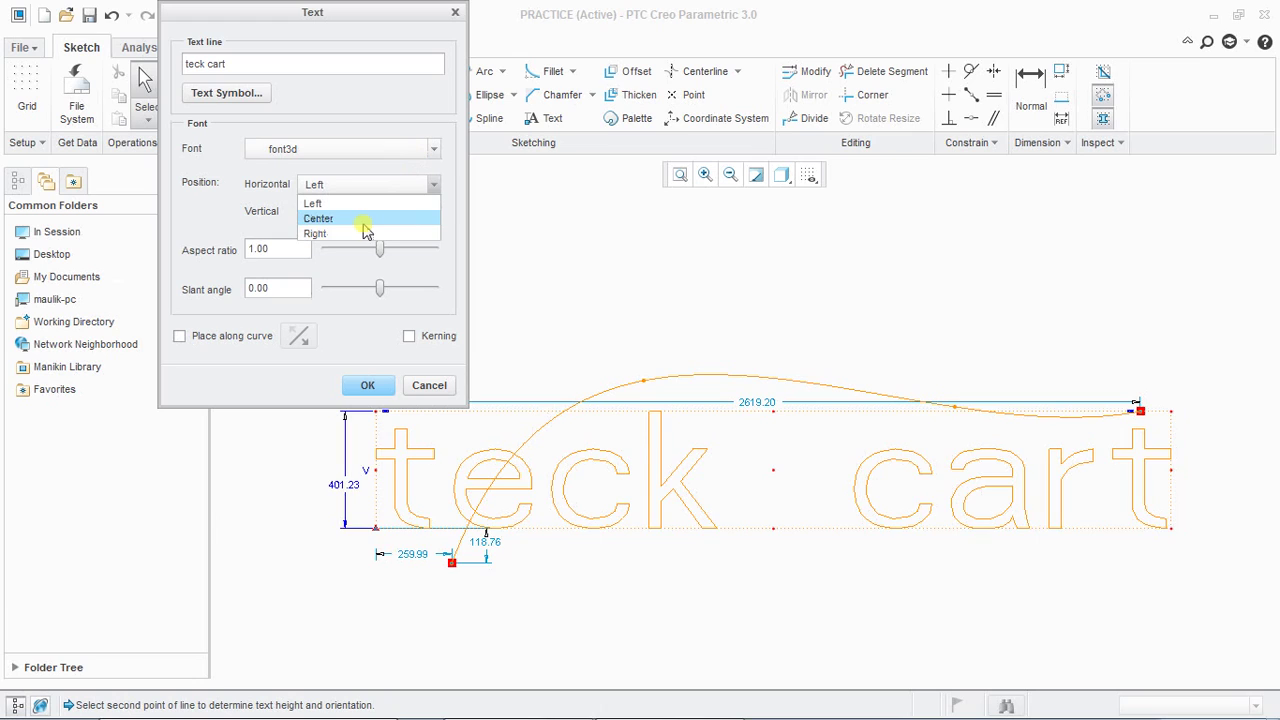
# - Try the Center and Right horizontal positions for the "teck cart" text and return it to Left
pyautogui.click(366, 220)
pyautogui.click(403, 187)
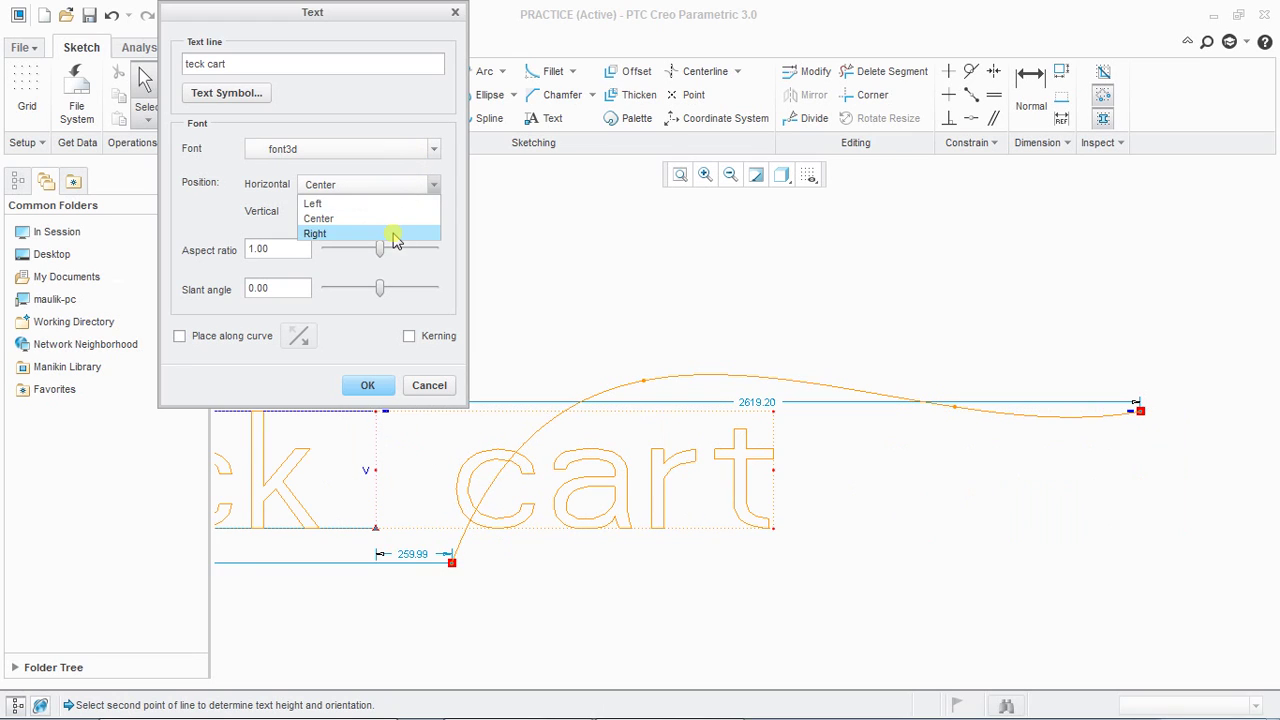
pyautogui.click(390, 235)
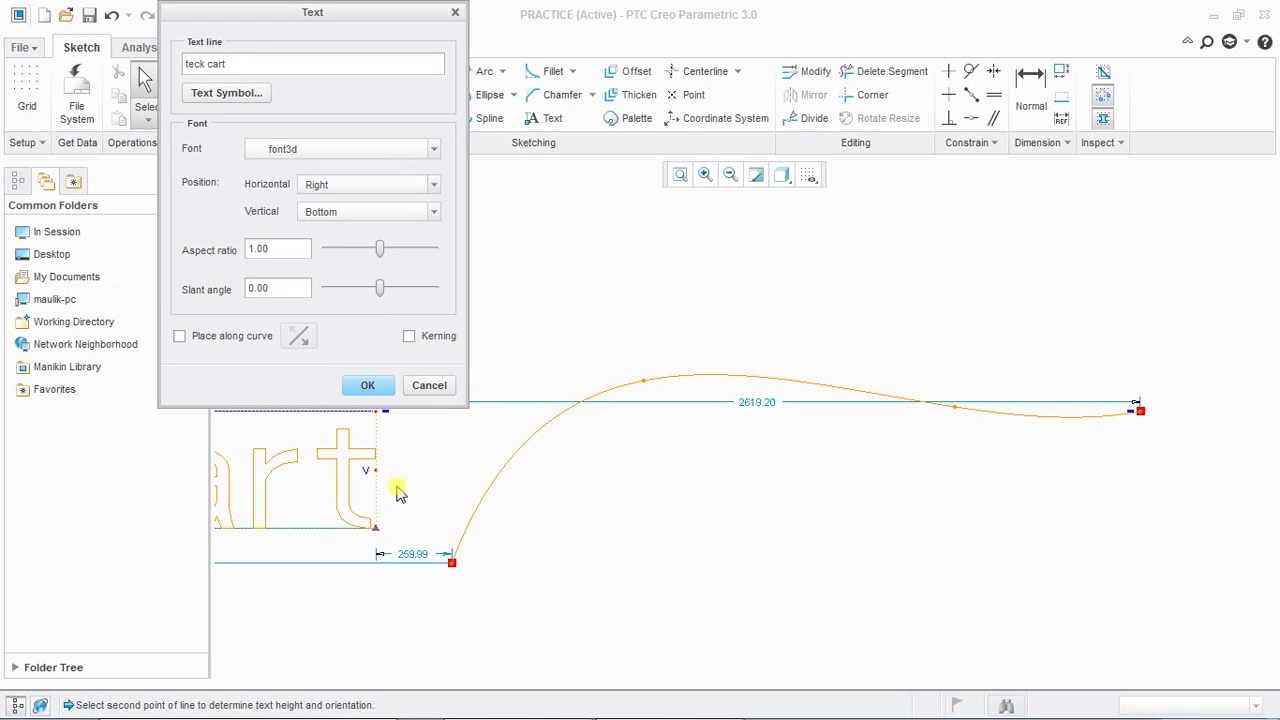
pyautogui.click(364, 184)
pyautogui.click(368, 205)
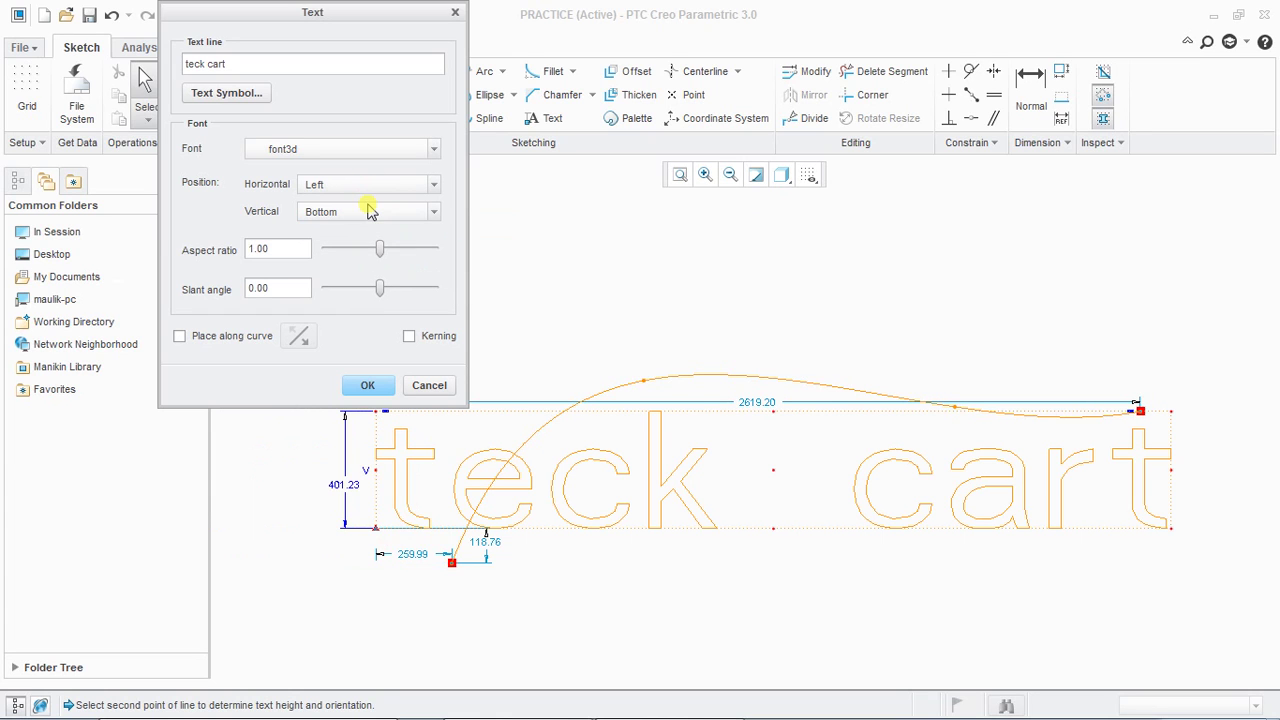
# - Try the Middle vertical position for the "teck cart" text and settle on Top
pyautogui.click(369, 212)
pyautogui.click(381, 245)
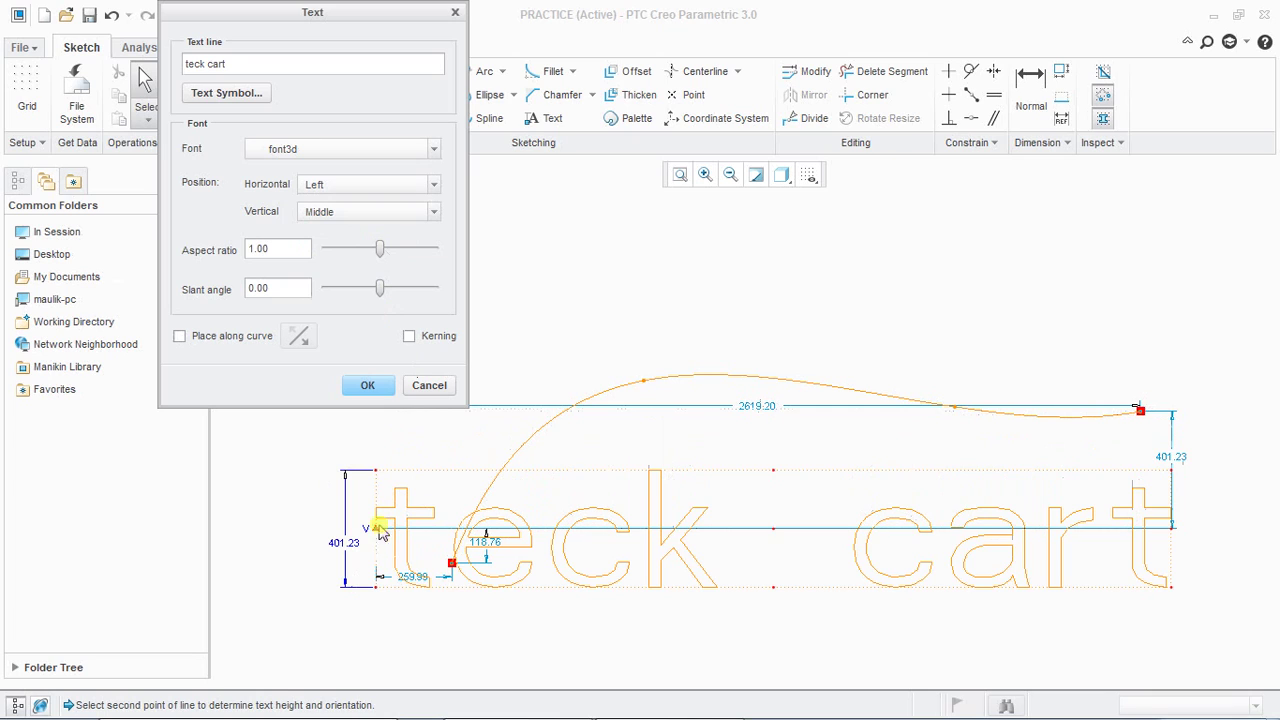
pyautogui.click(390, 213)
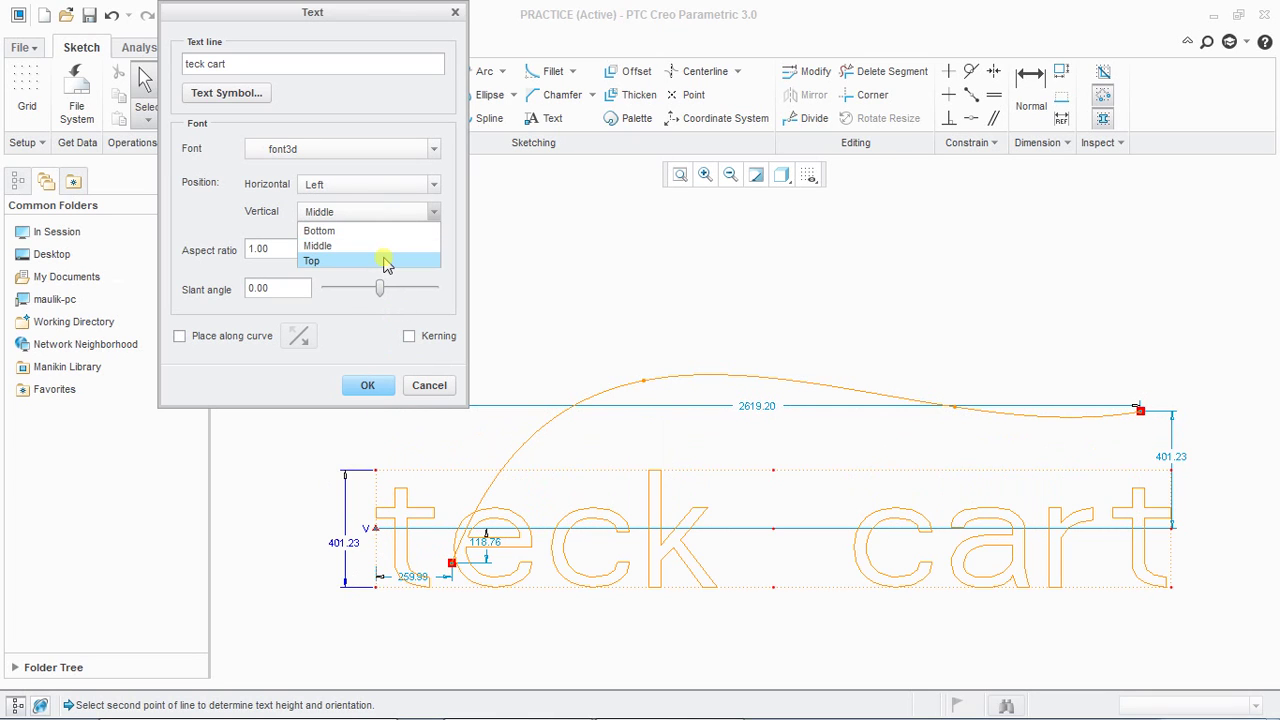
pyautogui.click(383, 260)
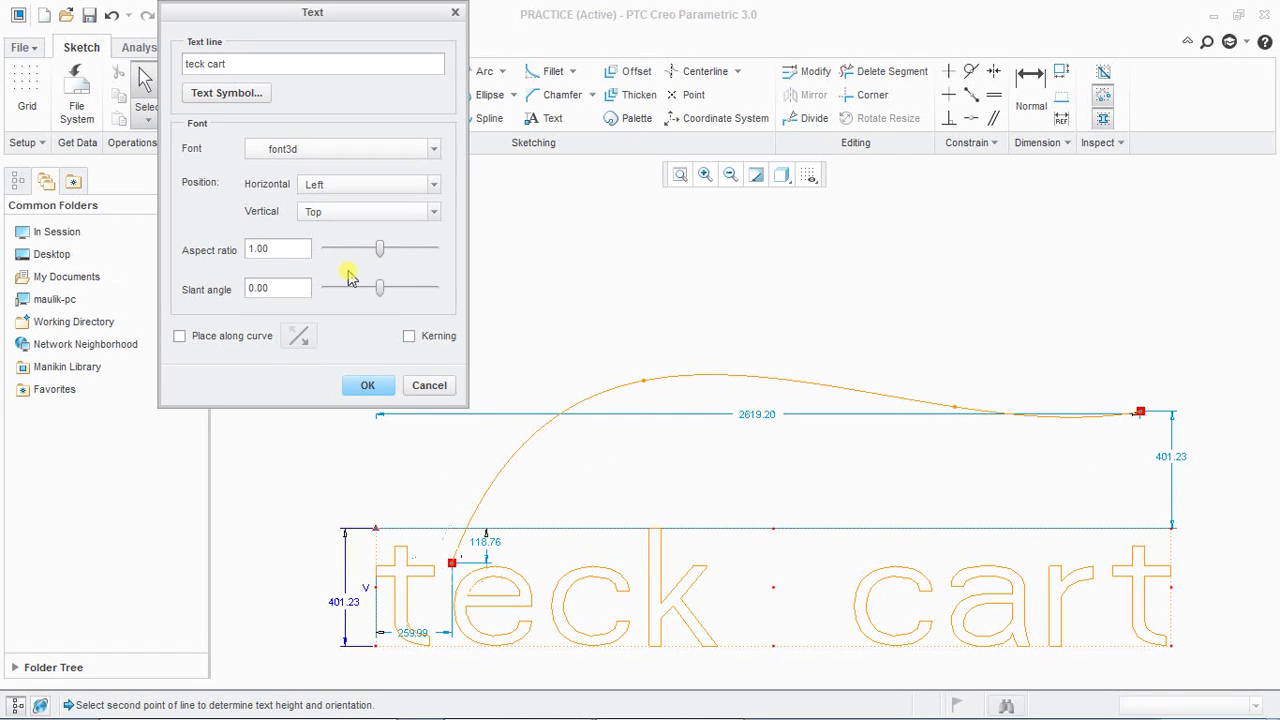
# - Try a different aspect ratio for the text, reset it to 1, and set the slant angle to -4
pyautogui.moveTo(383, 250)
pyautogui.mouseDown()
pyautogui.moveTo(402, 258)
pyautogui.moveTo(341, 256)
pyautogui.moveTo(399, 270)
pyautogui.moveTo(369, 254)
pyautogui.moveTo(242, 242)
pyautogui.mouseUp()
pyautogui.write('1')
pyautogui.press('Return')
pyautogui.click(244, 250)
pyautogui.moveTo(380, 290)
pyautogui.mouseDown()
pyautogui.moveTo(446, 304)
pyautogui.moveTo(405, 288)
pyautogui.moveTo(314, 303)
pyautogui.moveTo(376, 291)
pyautogui.moveTo(451, 314)
pyautogui.moveTo(309, 294)
pyautogui.moveTo(372, 292)
pyautogui.mouseUp()
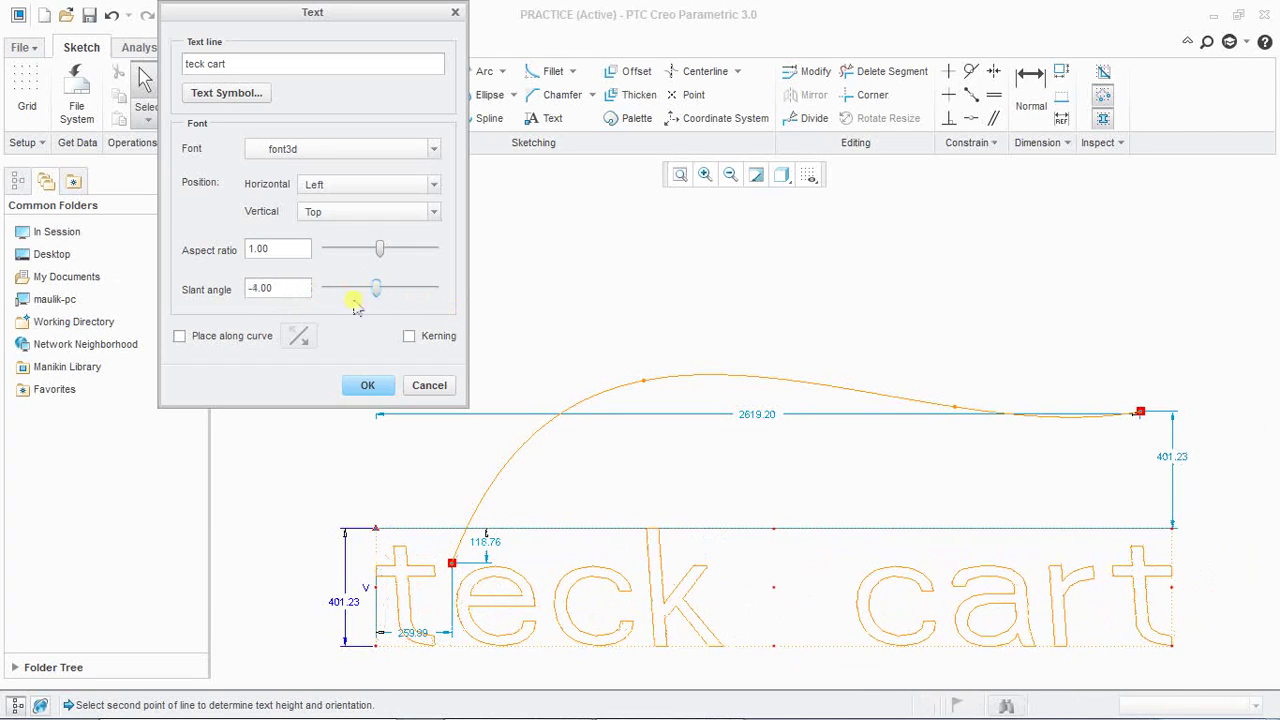
# - Place the "teck cart" text along the spline curve
pyautogui.click(179, 338)
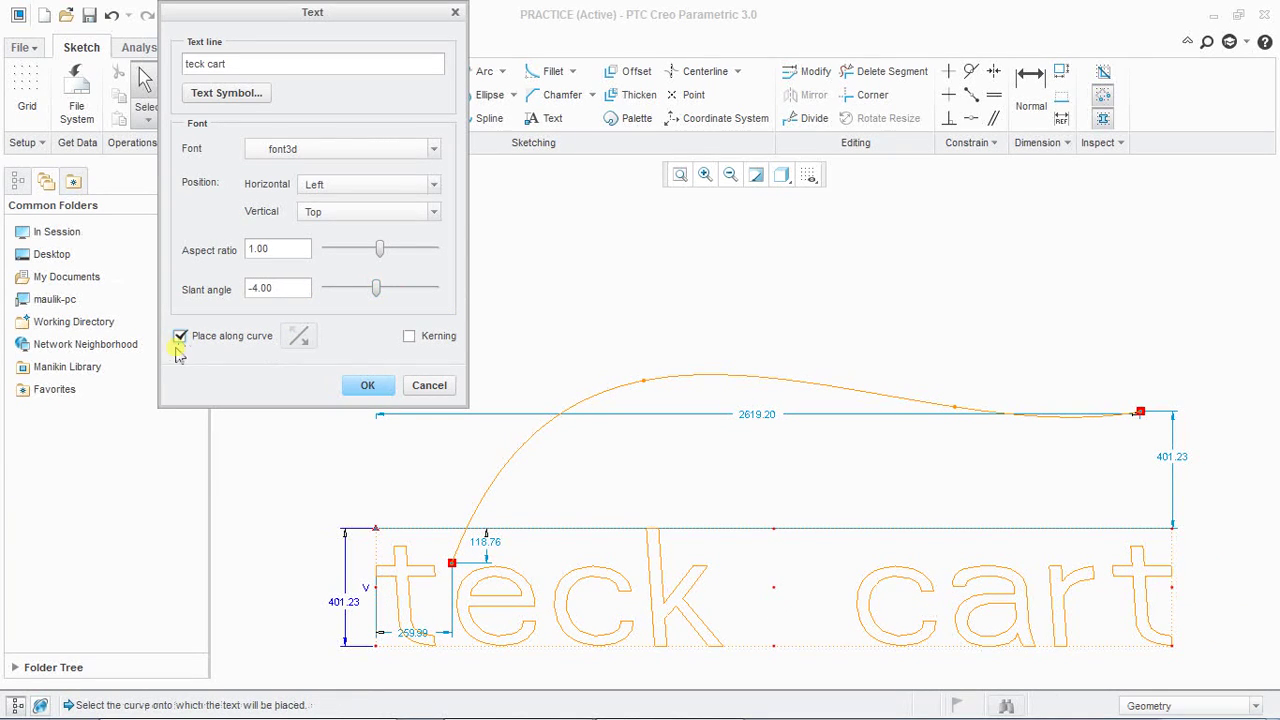
pyautogui.click(495, 490)
pyautogui.click(492, 479)
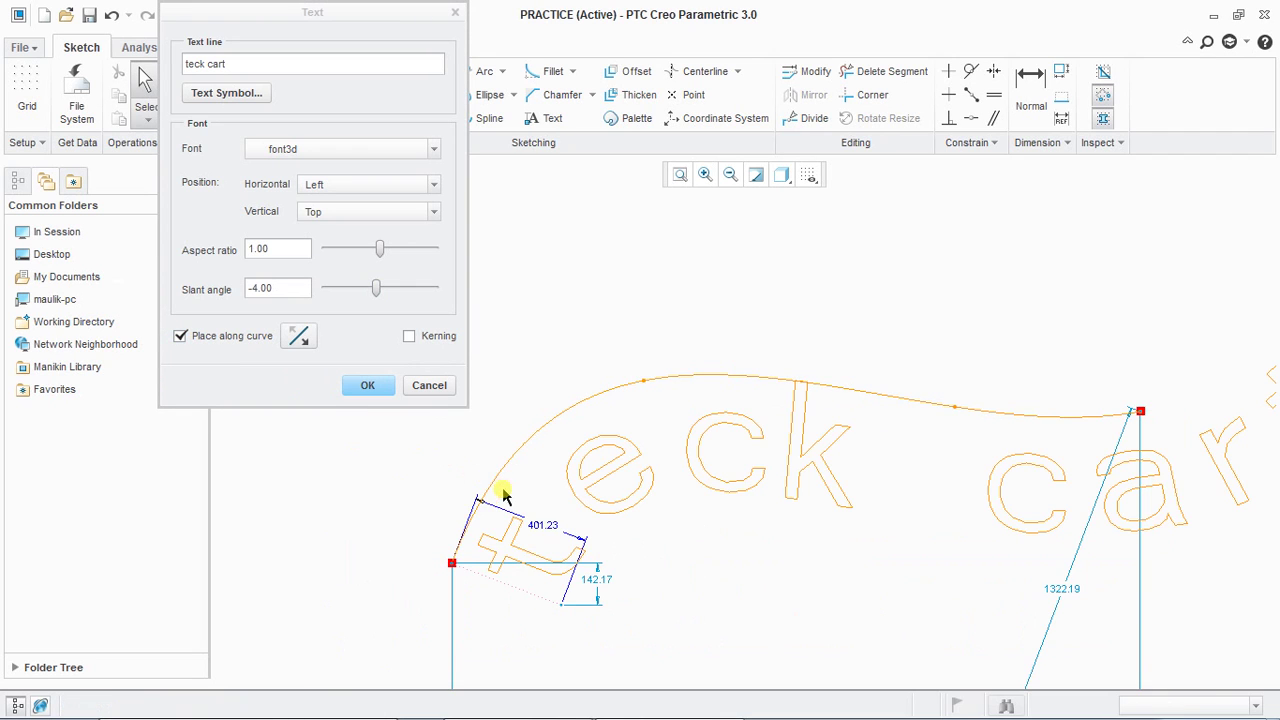
# - Set the vertical position of the "teck cart" text along the spline to Bottom and accept the text settings
pyautogui.scroll(-2, 678, 598)
pyautogui.scroll(3, 678, 598)
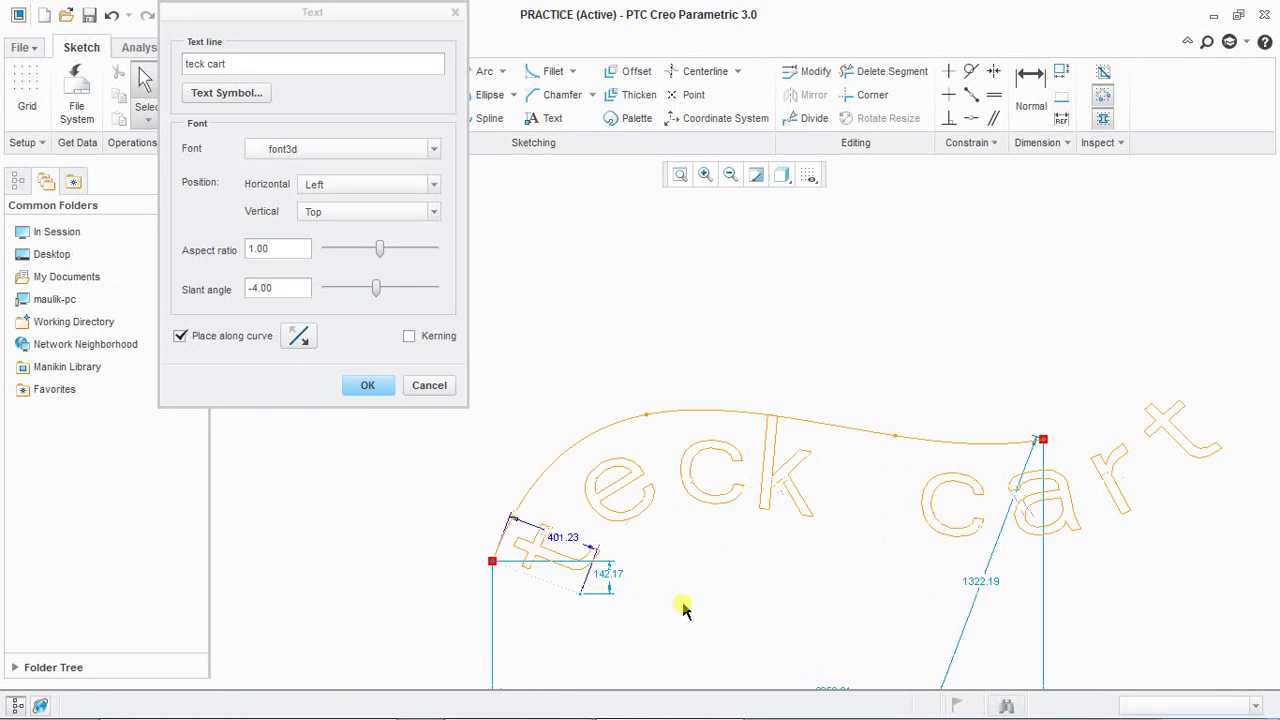
pyautogui.click(434, 207)
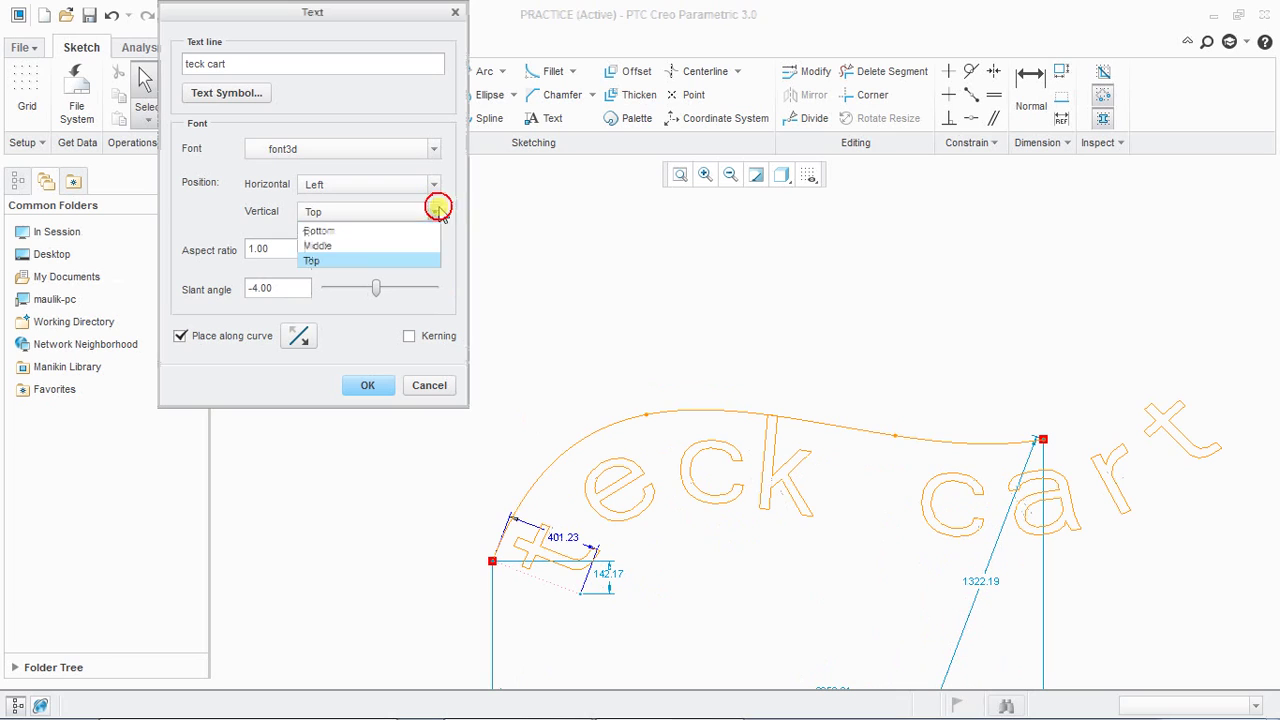
pyautogui.click(428, 233)
pyautogui.moveTo(675, 568)
pyautogui.mouseDown(button='middle')
pyautogui.moveTo(651, 560)
pyautogui.moveTo(653, 572)
pyautogui.mouseUp(button='middle')
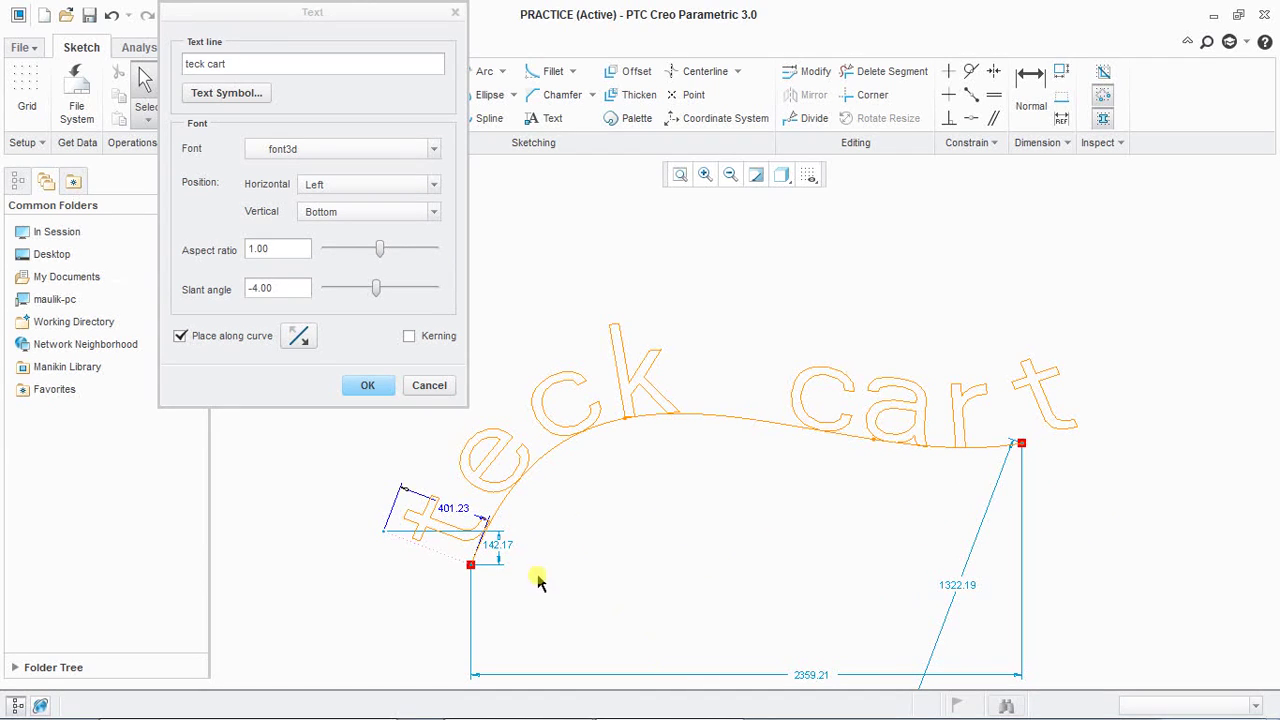
pyautogui.click(367, 385)
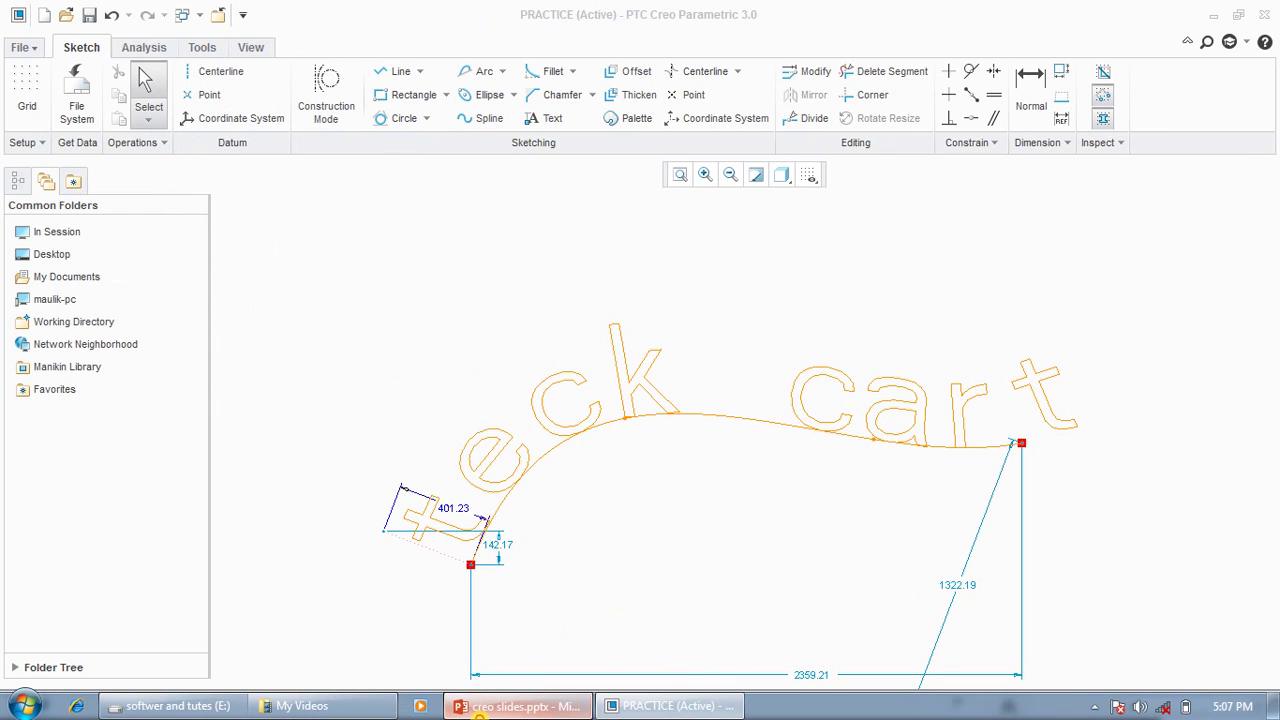
# - Switch to PowerPoint to show the closing "Thank you" slide of creo slides.pptx
pyautogui.click(481, 716)
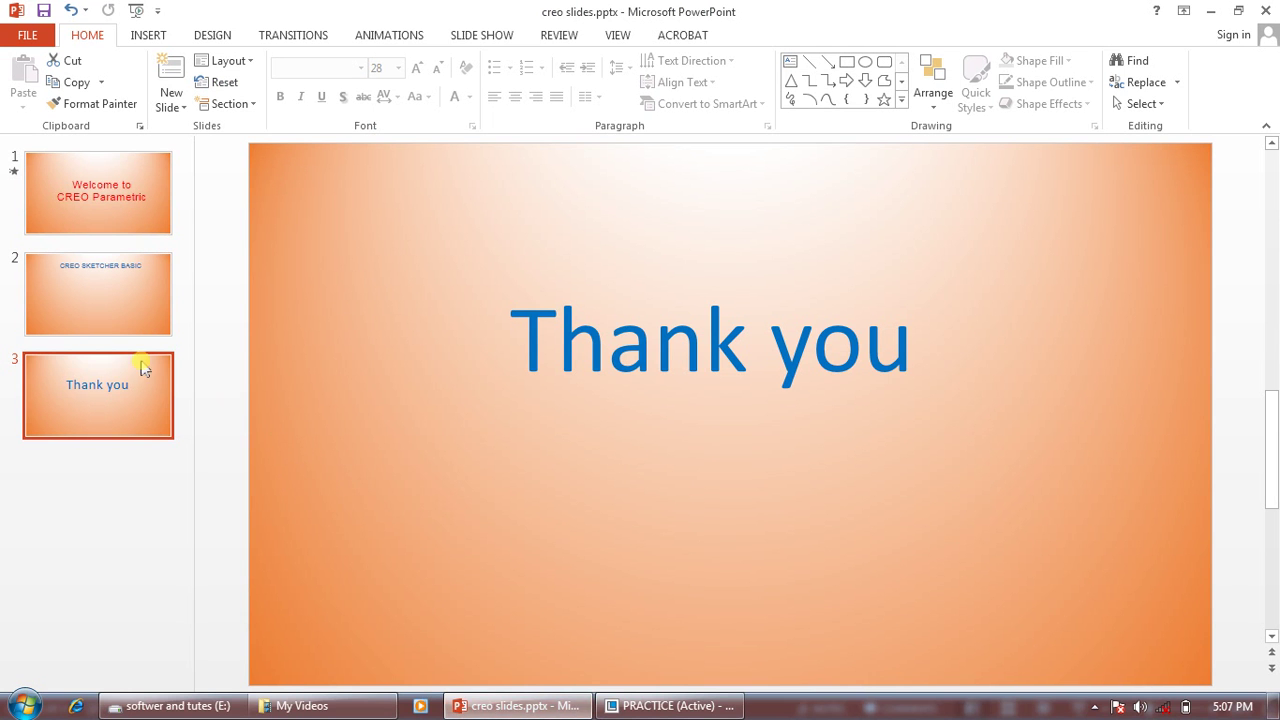
pyautogui.click(1183, 11)
pyautogui.click(1162, 68)
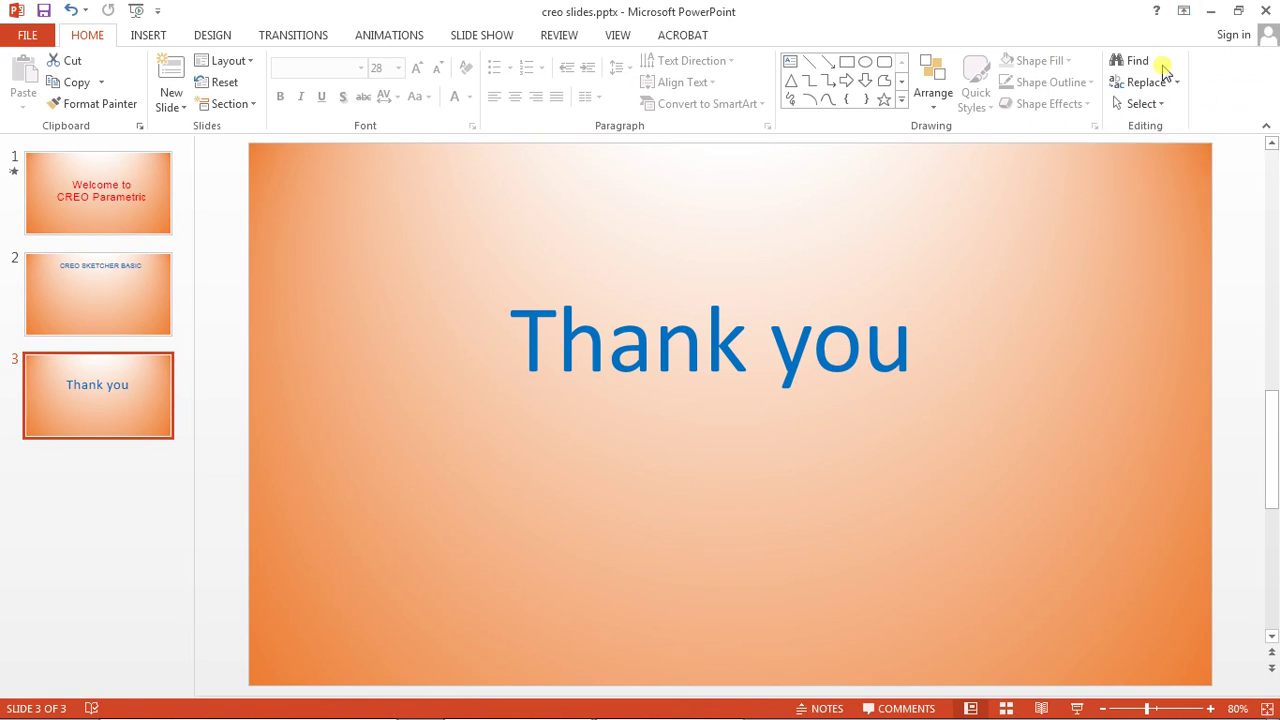